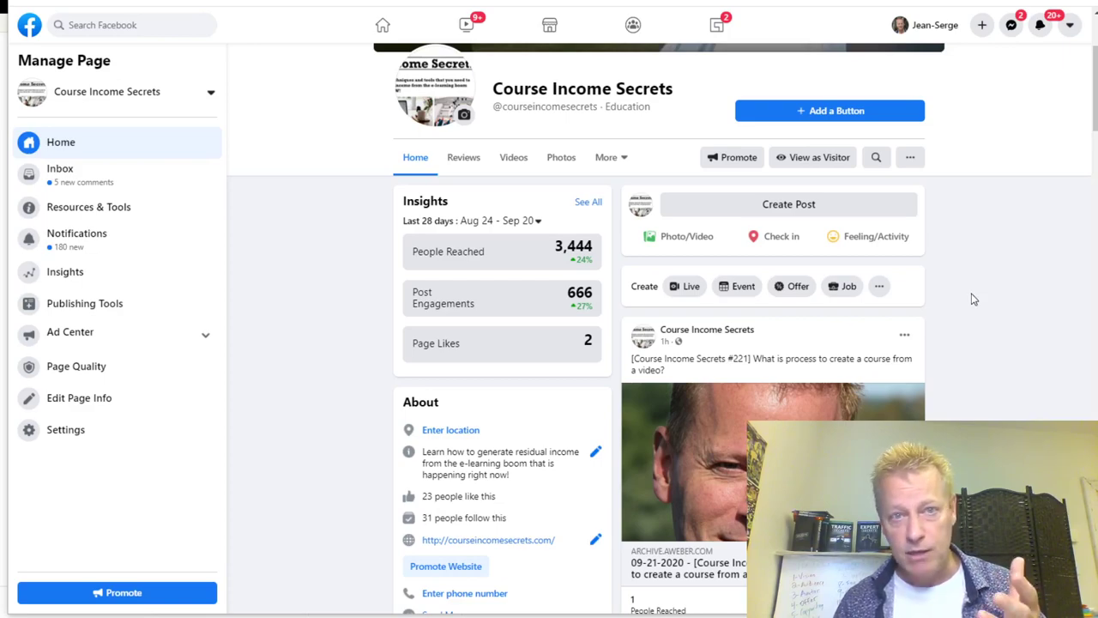
Step: Open a new post composer on the Facebook page
scroll(972, 292, down, 10)
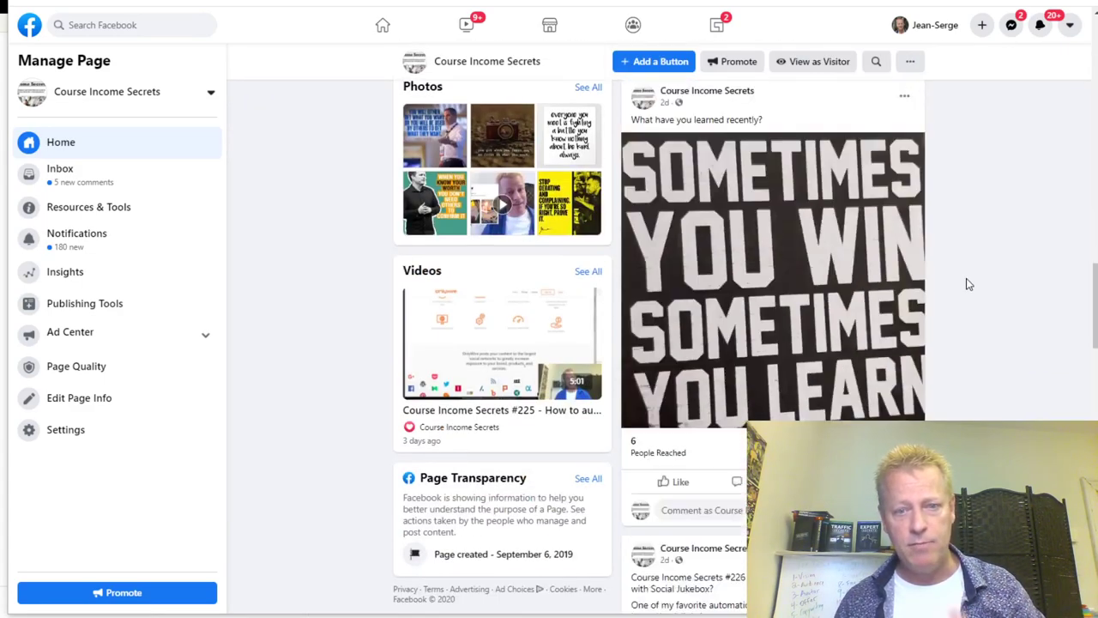
scroll(968, 284, down, 5)
scroll(967, 283, up, 5)
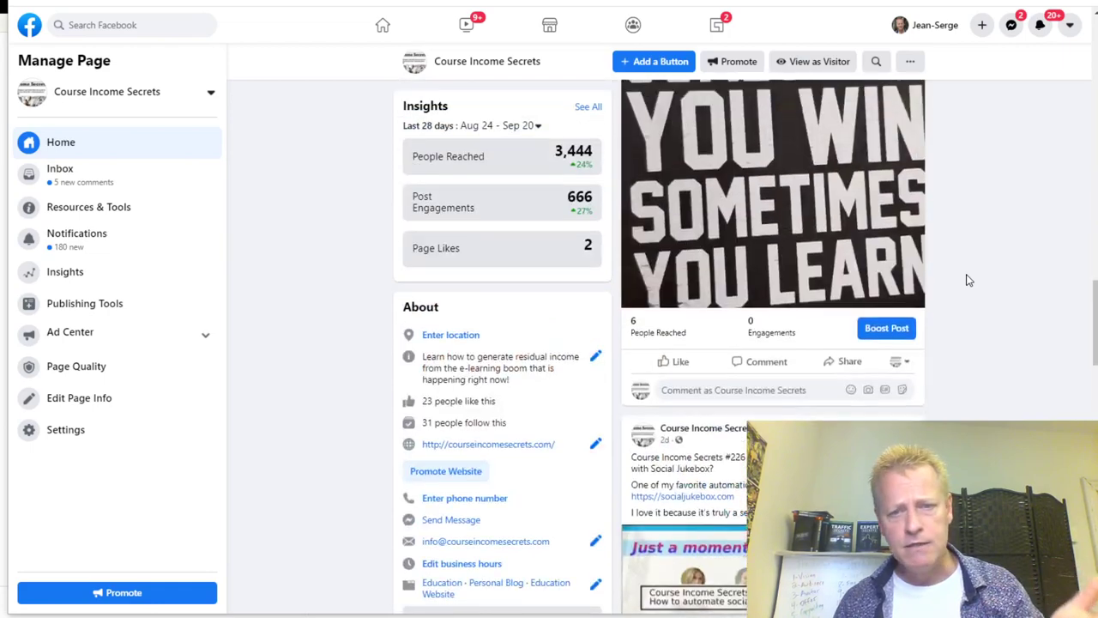
scroll(968, 279, up, 8)
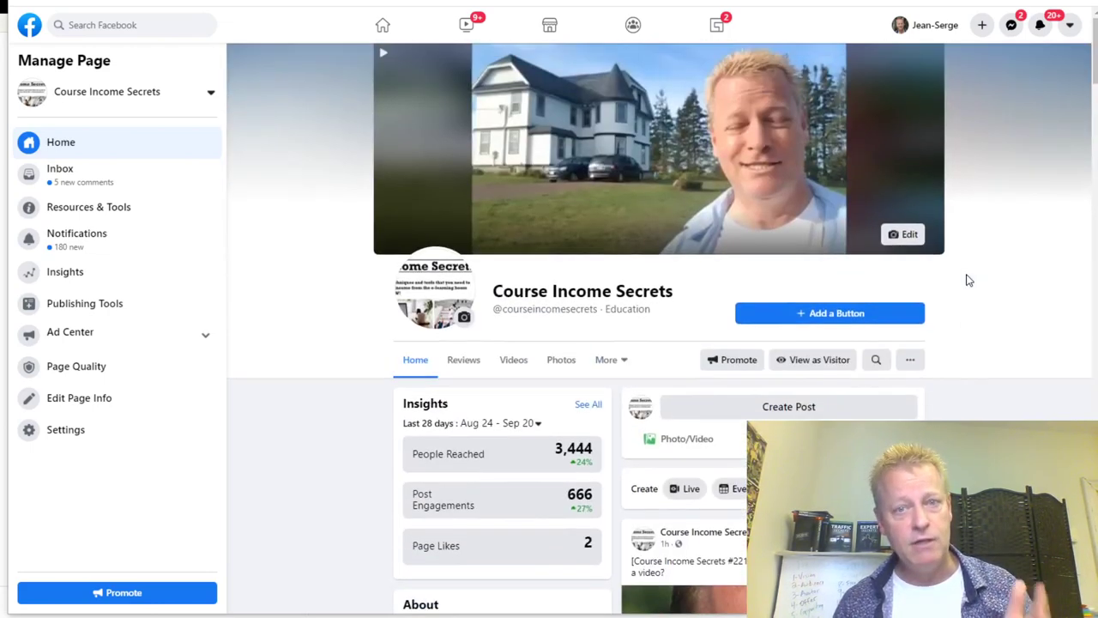
scroll(920, 316, down, 4)
scroll(920, 314, up, 4)
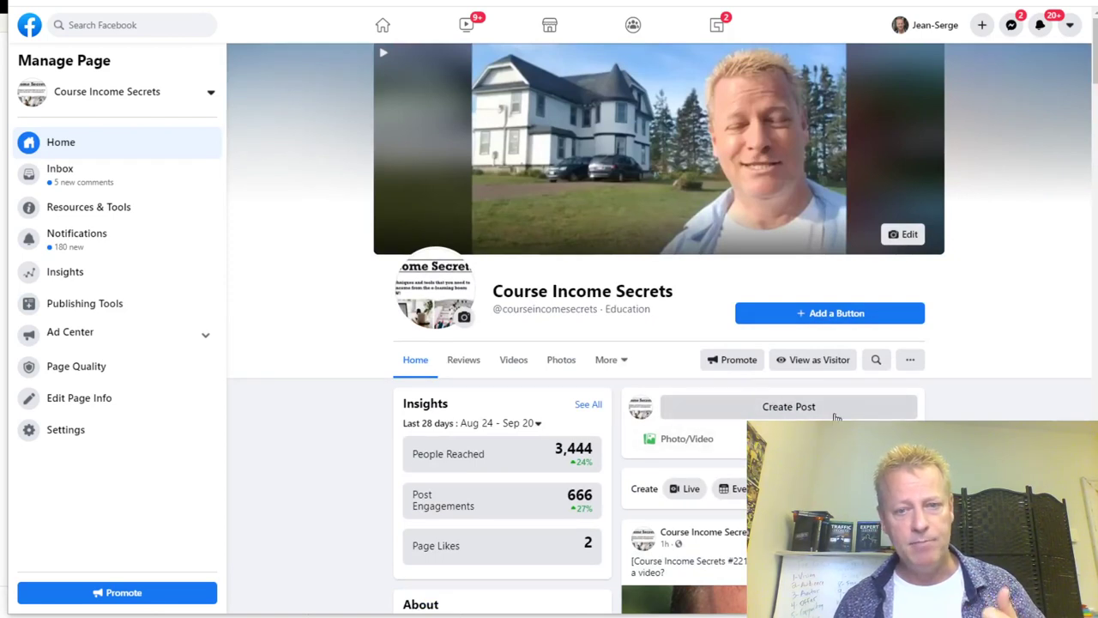
scroll(910, 390, down, 2)
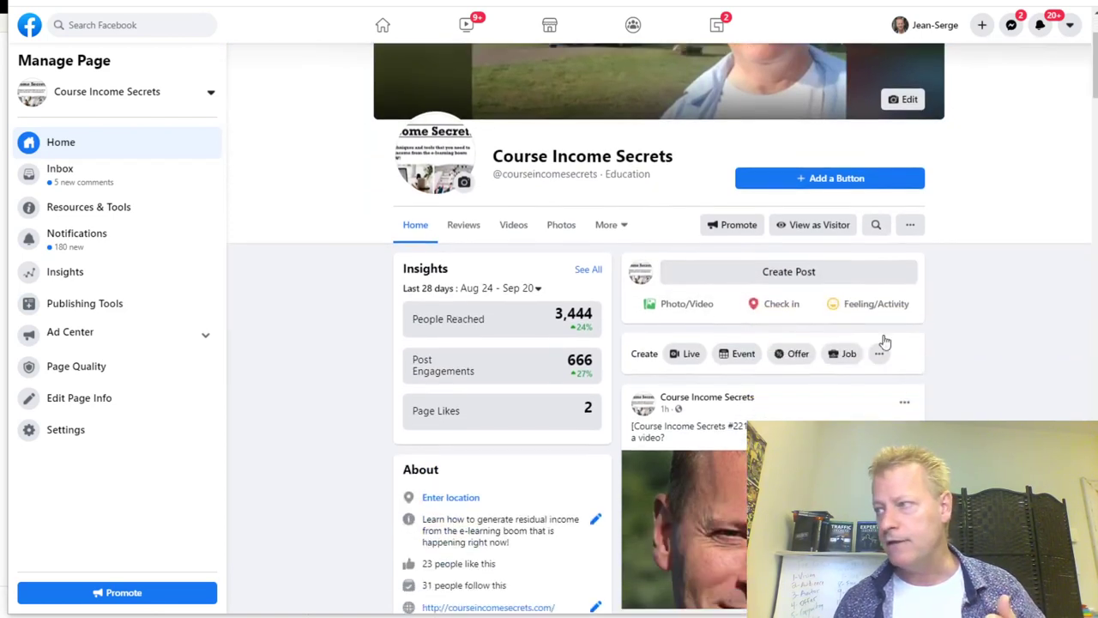
click(791, 279)
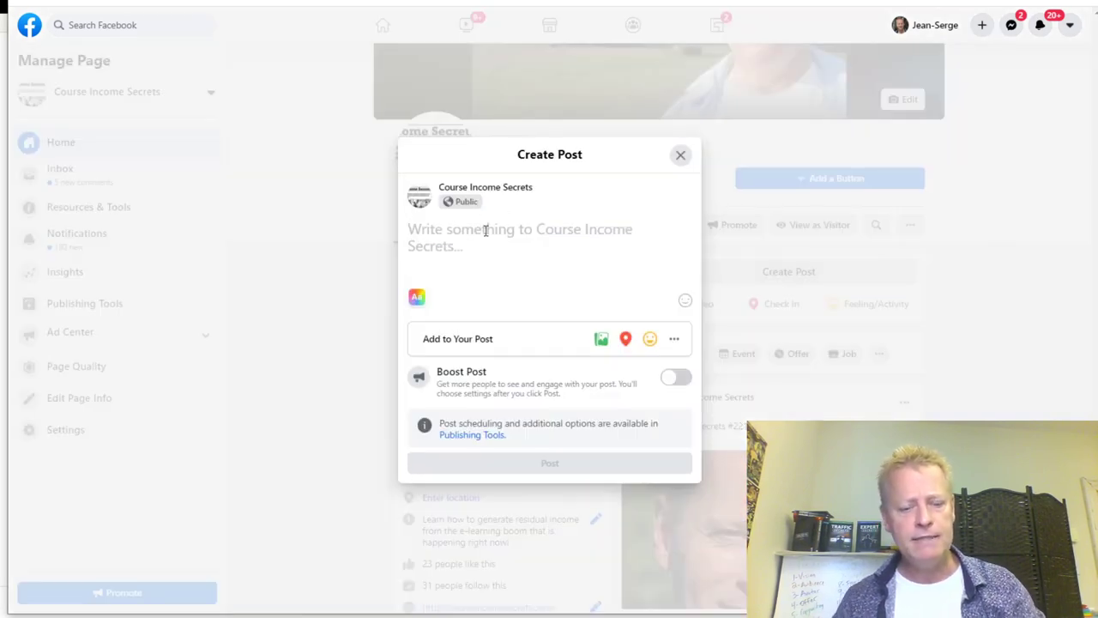
Step: Write 'This is a post done during the cis226 episode of Course Income Secrets'
text(This is a post for)
key(BackSpace)
key(BackSpace)
text(done)
key(BackSpace)
key(BackSpace)
key(BackSpace)
text(o)
key(BackSpace)
key(BackSpace)
key(BackSpace)
text(done during the cis226 episode of Course Incoms)
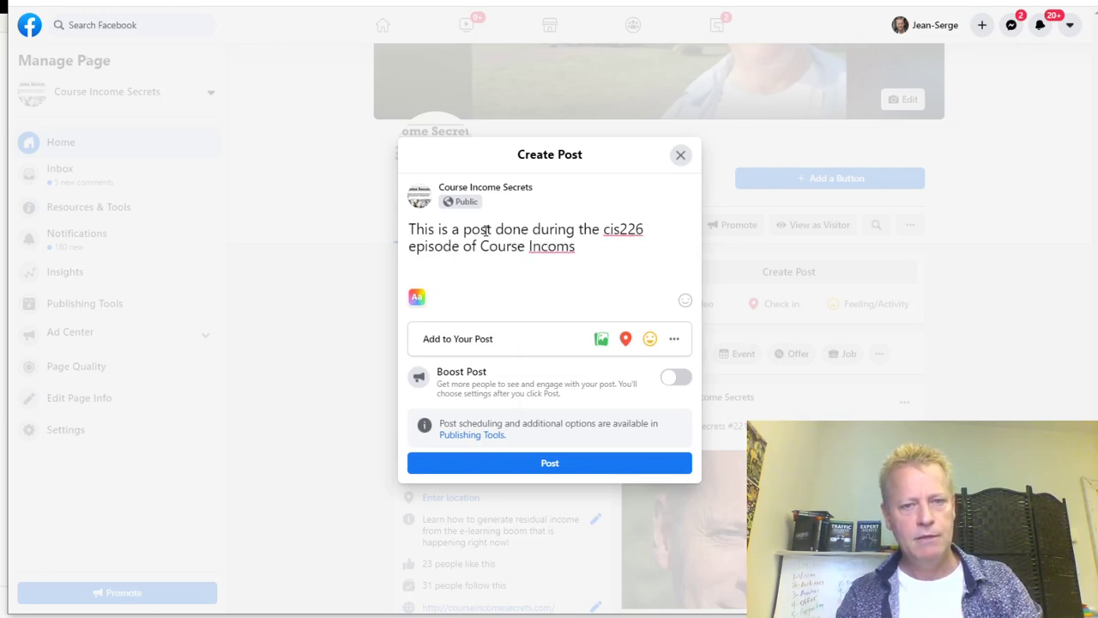
key(BackSpace)
text(e Secrets)
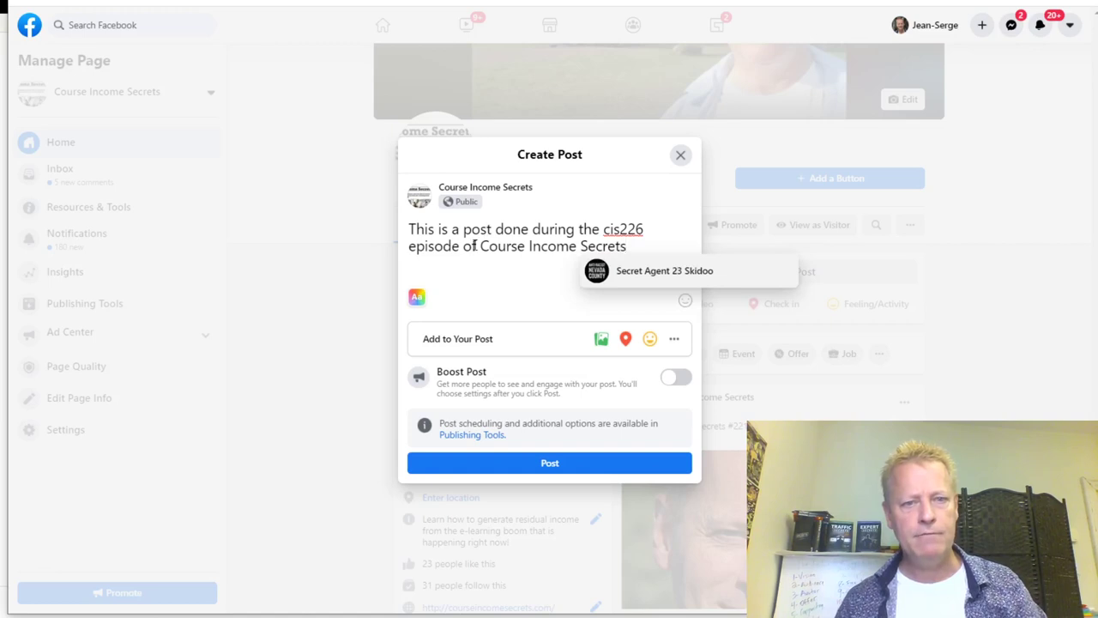
Step: Append 'which you can see or read more about at cis226.jsgagnon.com' and select the whole post to copy it
click(474, 245)
drag(629, 254, 402, 229)
click(483, 244)
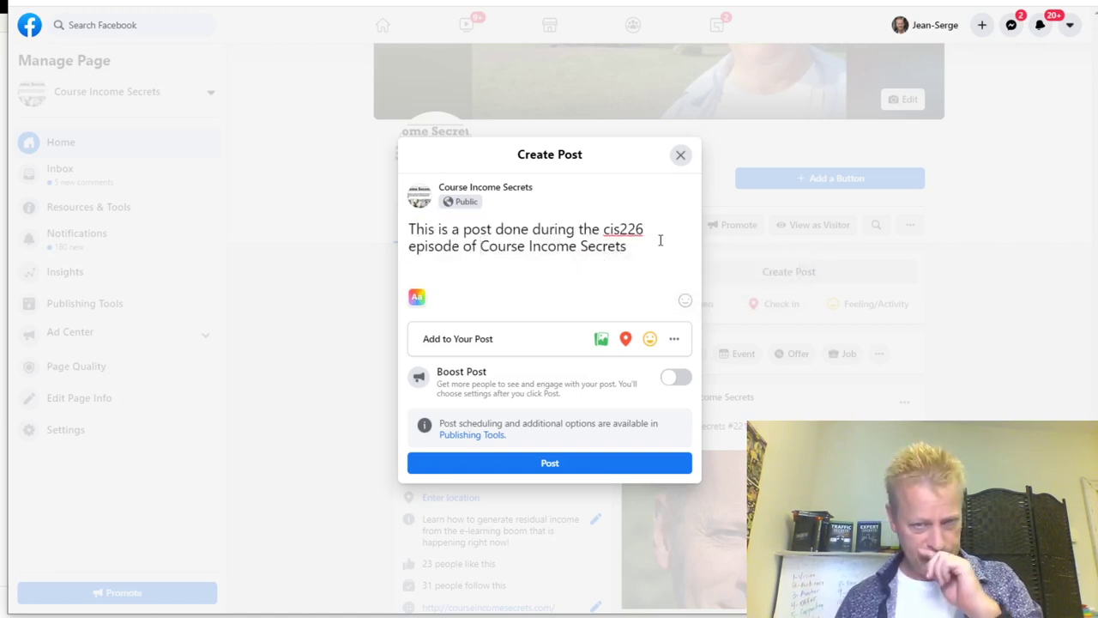
click(635, 248)
text(w)
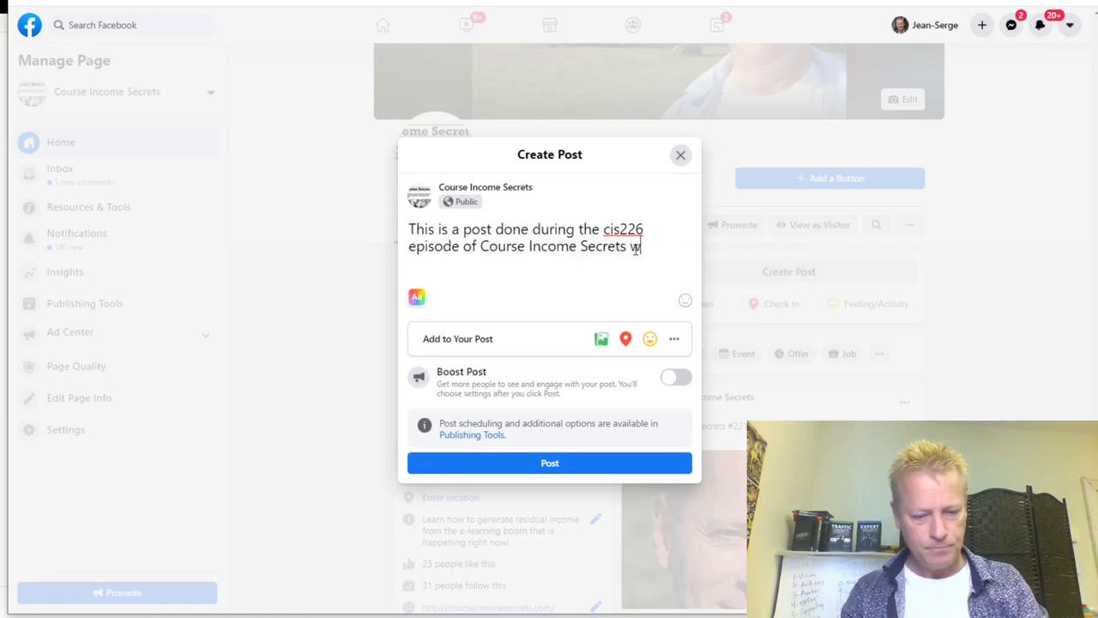
text(hich you can see or read more about at c)
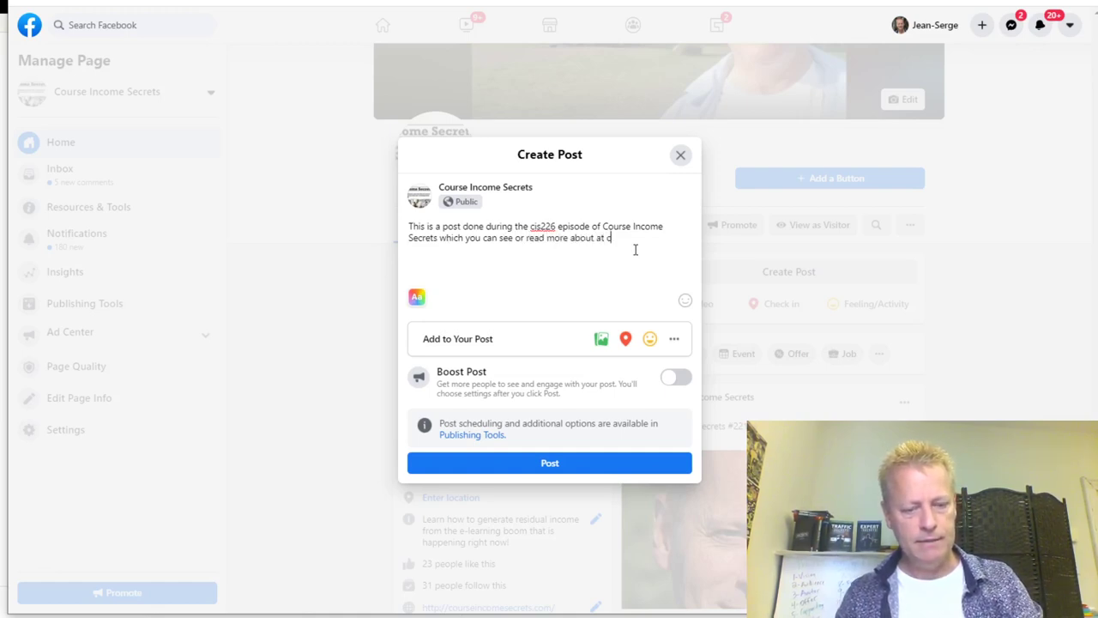
text(is226)
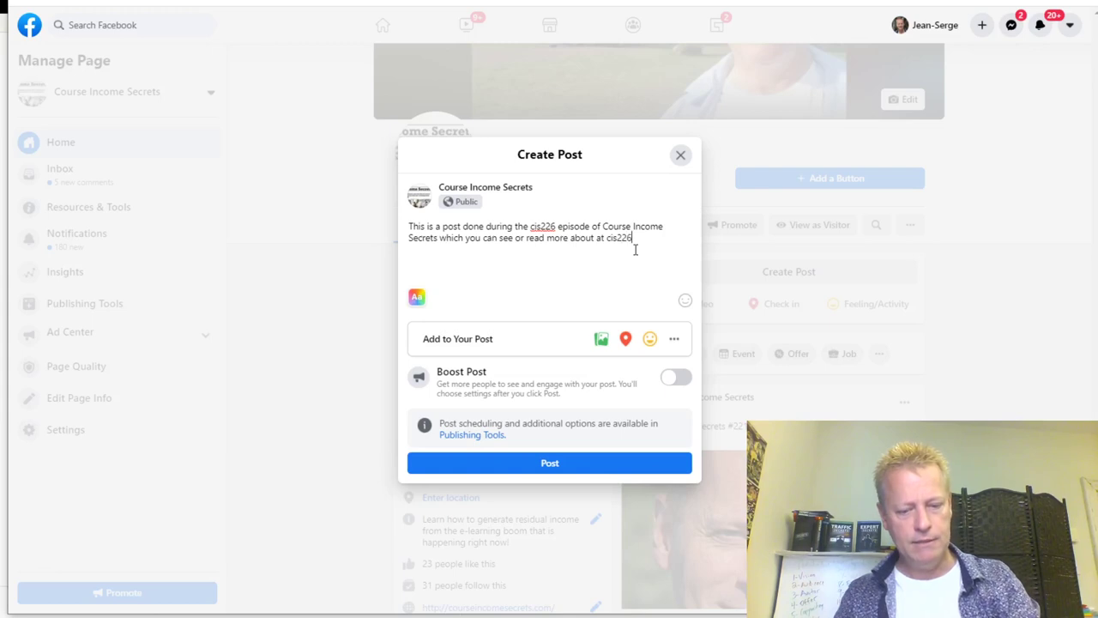
text(.jsgagnon.com)
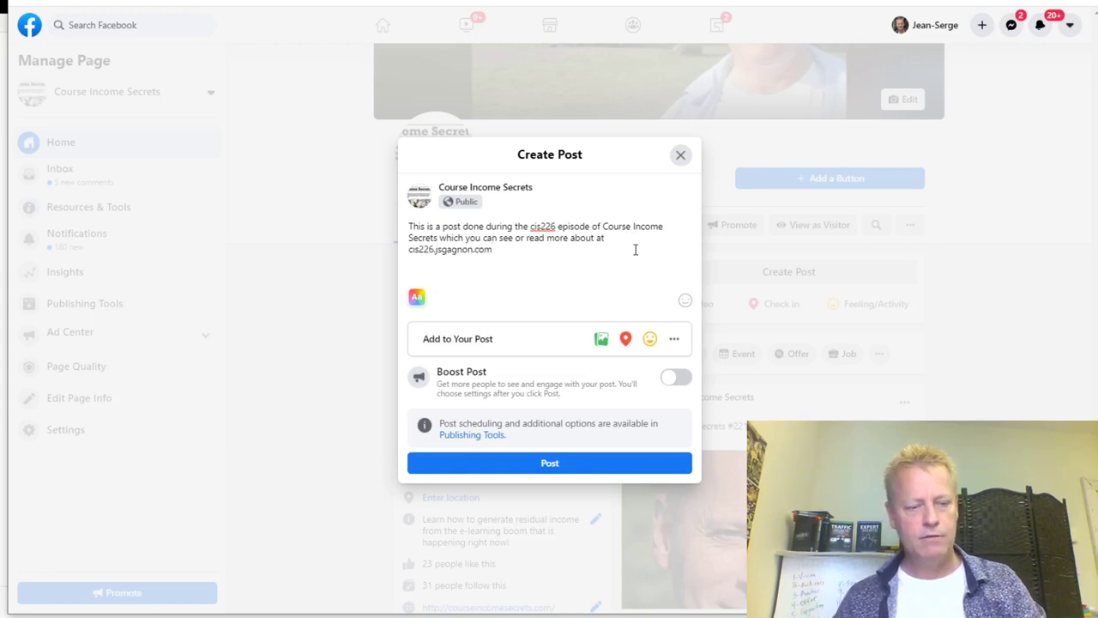
key(ctrl+a)
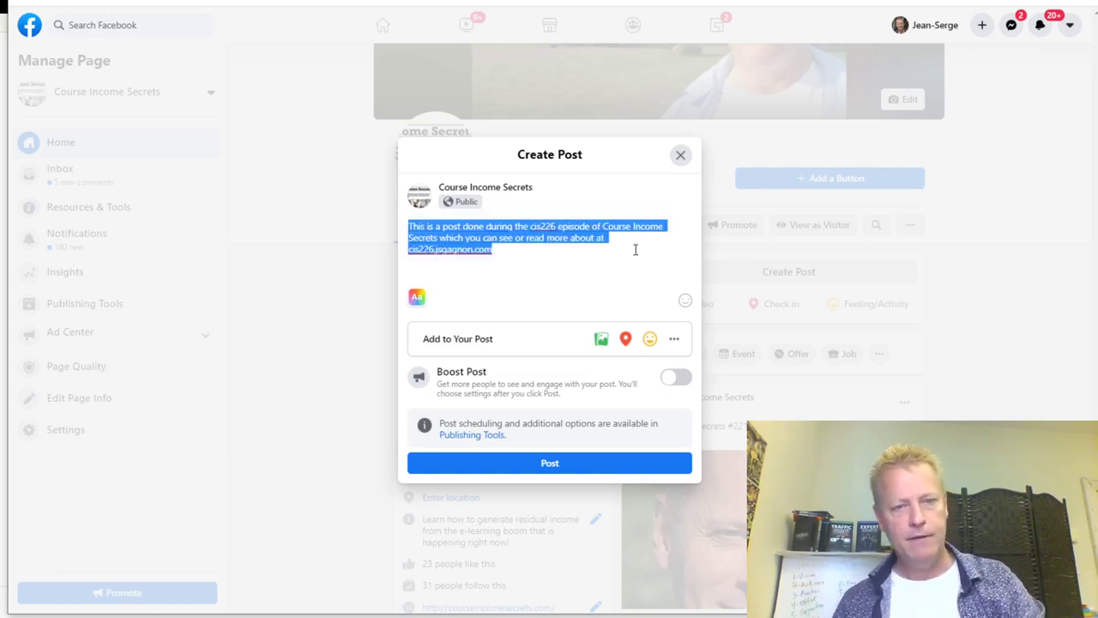
click(531, 251)
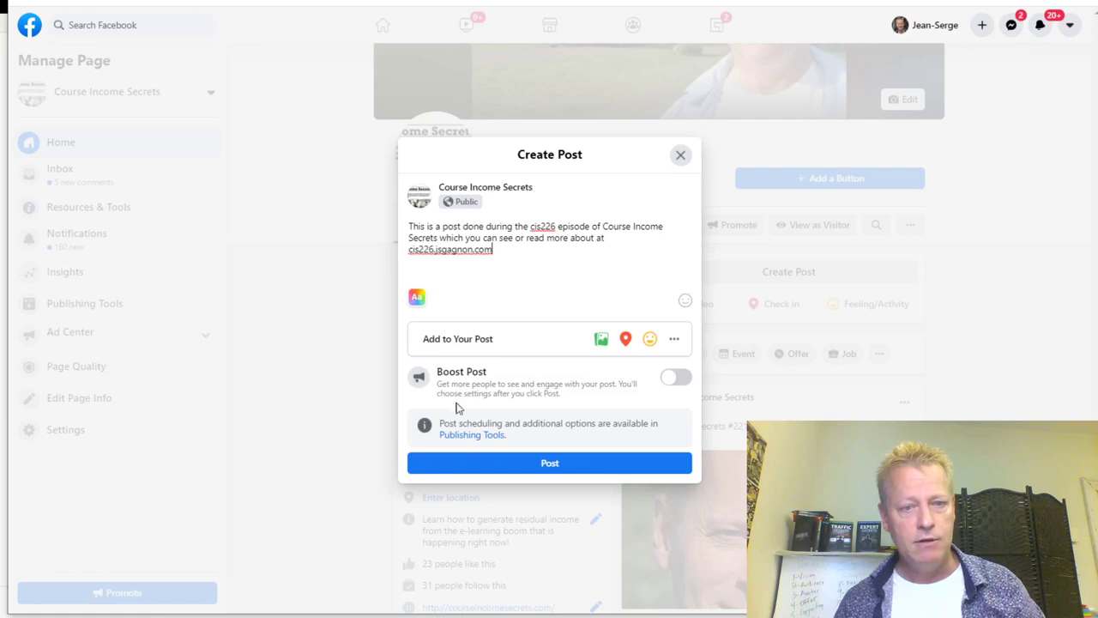
drag(510, 251, 400, 224)
key(ctrl+c)
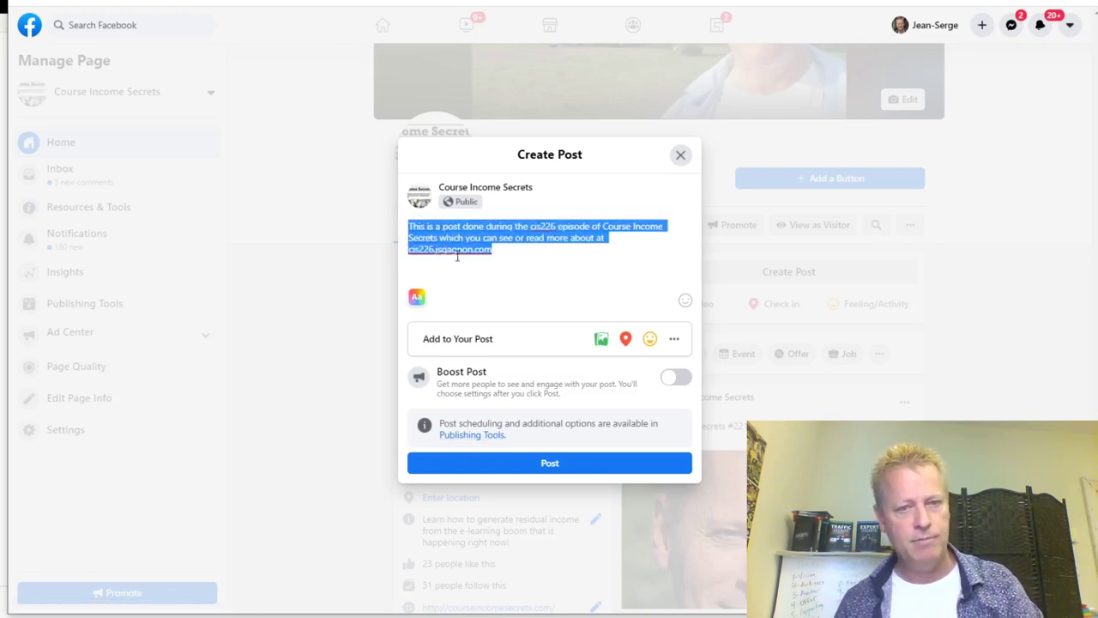
click(526, 256)
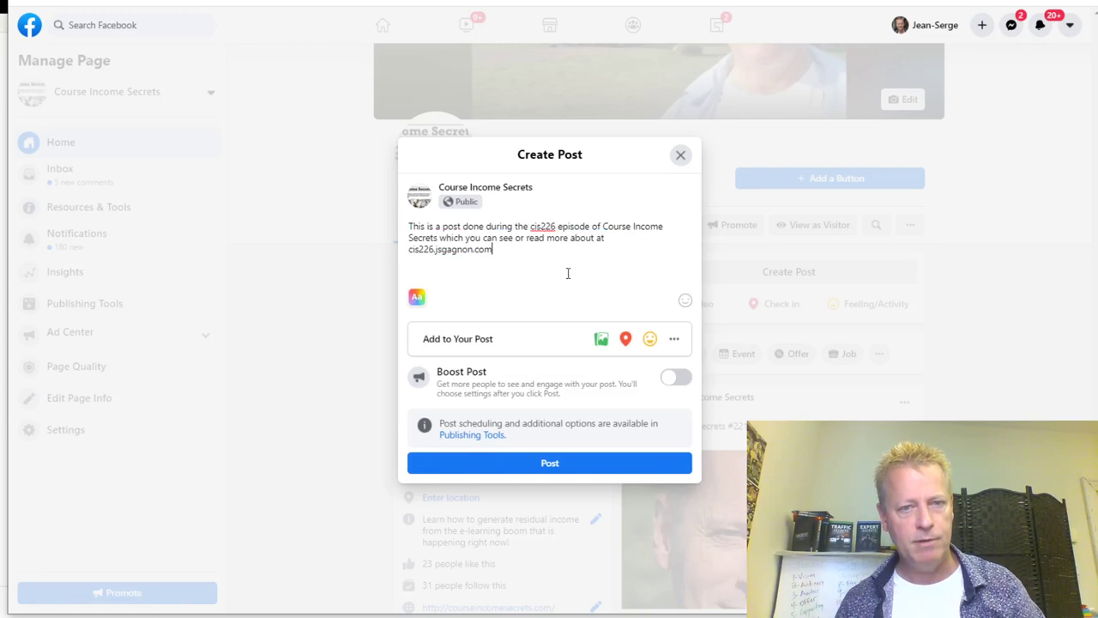
Step: Open Publishing Tools' published posts list and start a new post there
click(480, 435)
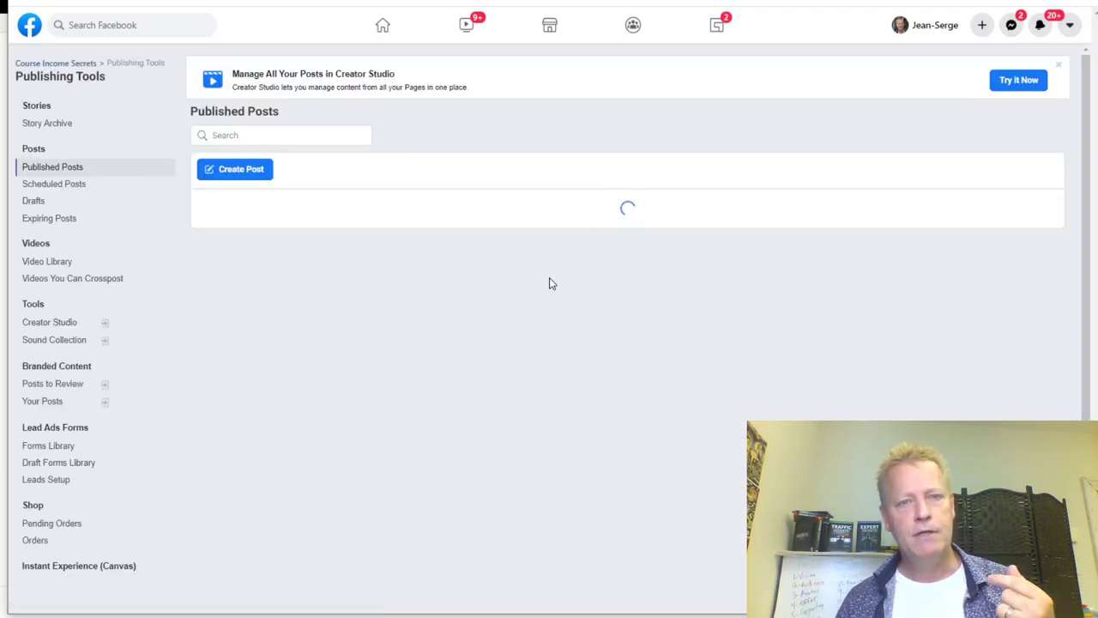
scroll(575, 377, down, 2)
scroll(588, 392, down, 5)
scroll(590, 392, up, 8)
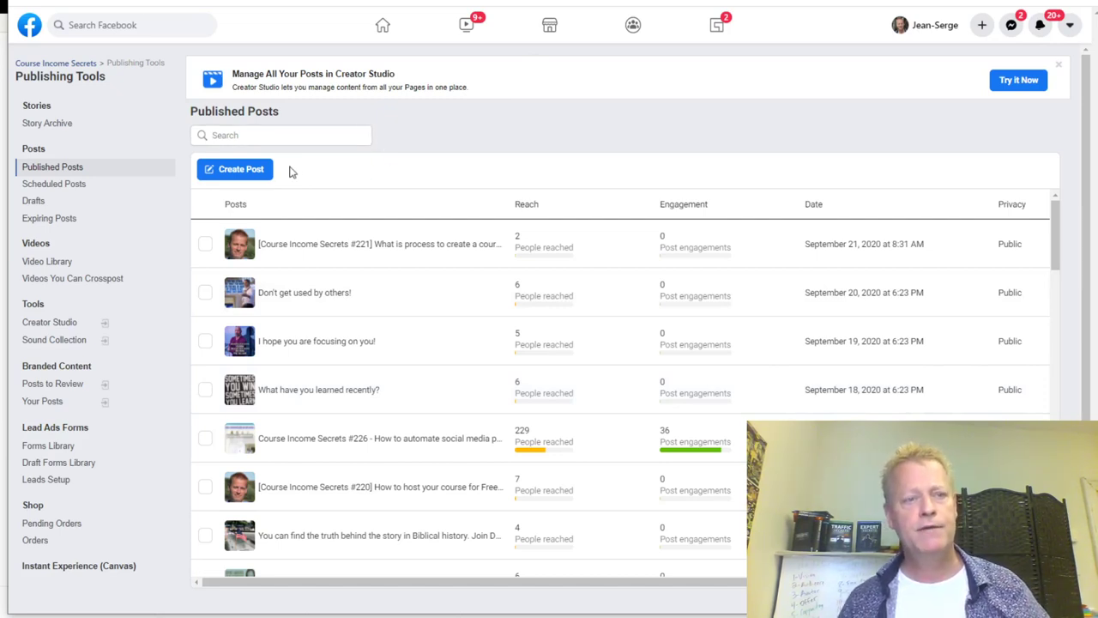
click(243, 169)
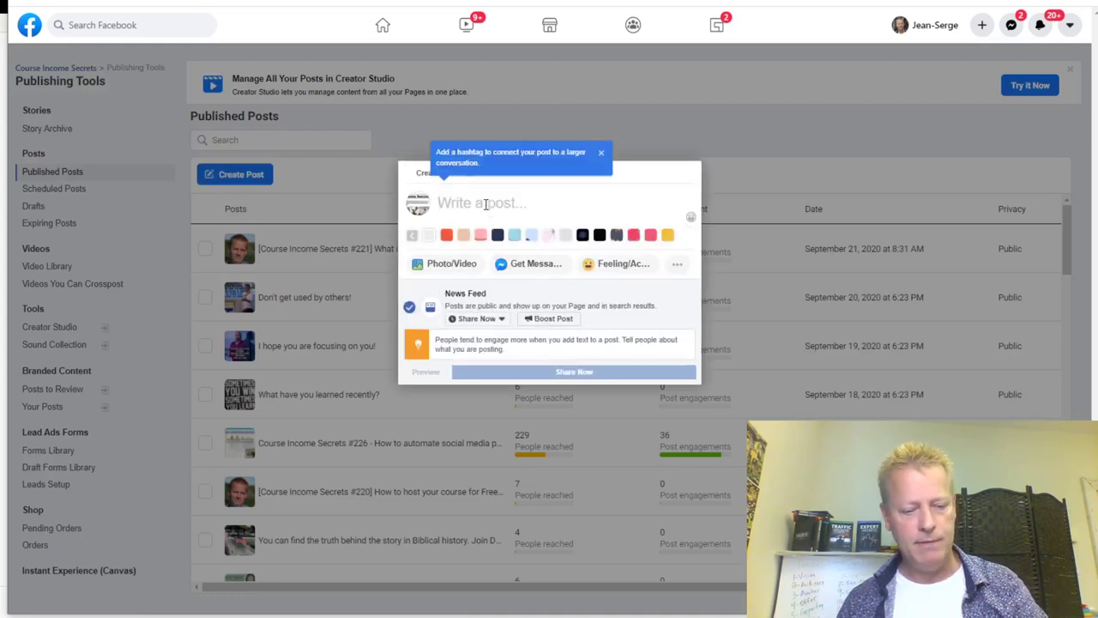
Step: Paste the cis226 text, schedule it for 9/22/2020 at 11:03 AM, and view Scheduled Posts
key(ctrl+v)
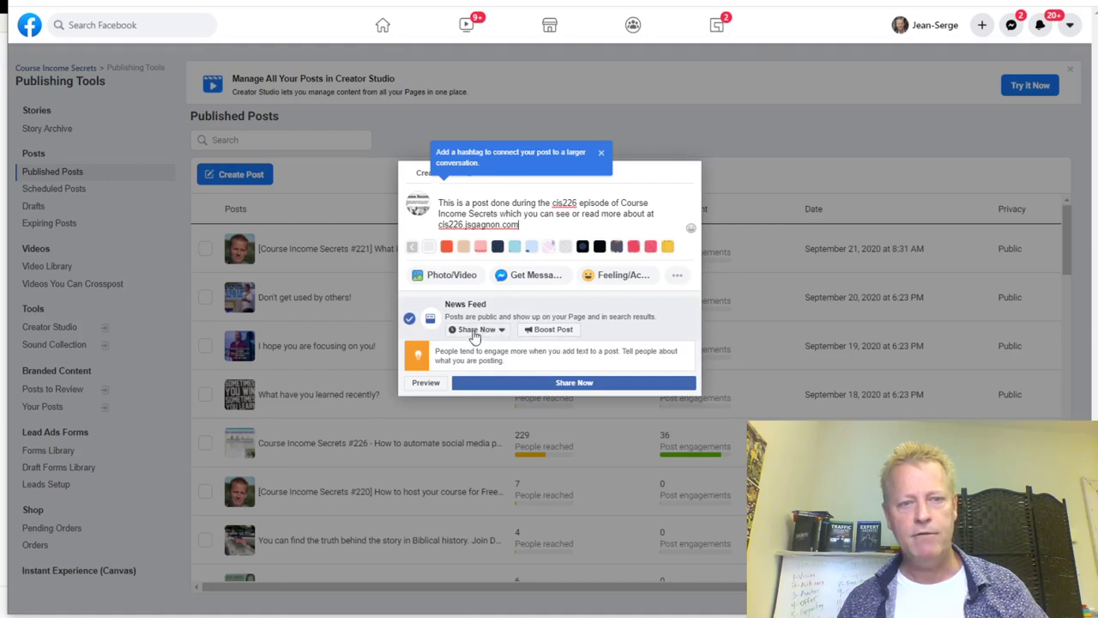
click(501, 333)
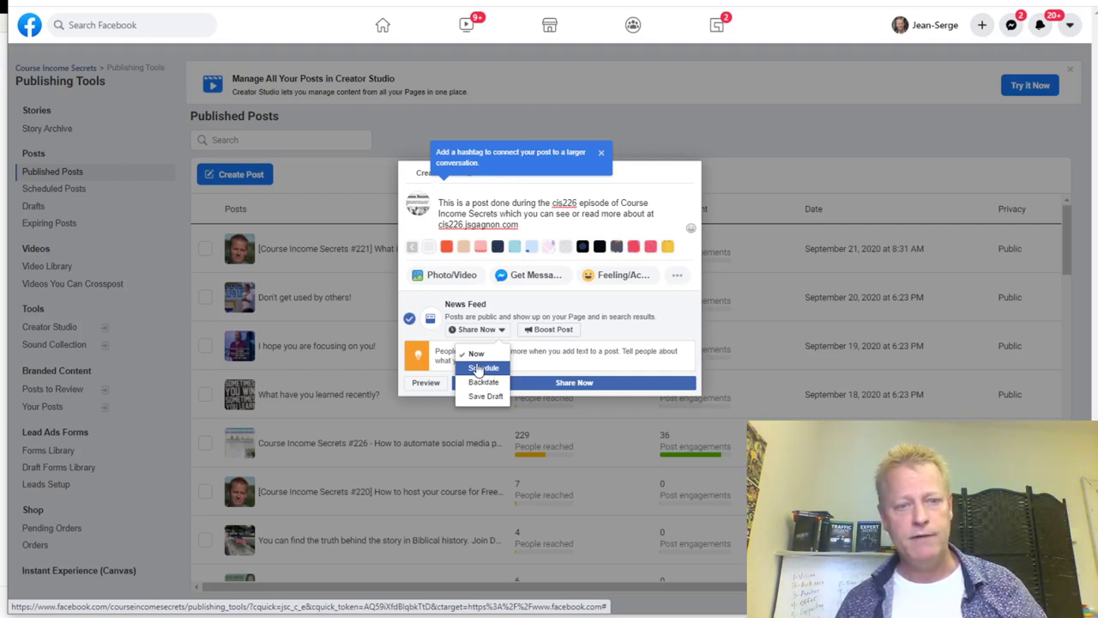
click(481, 370)
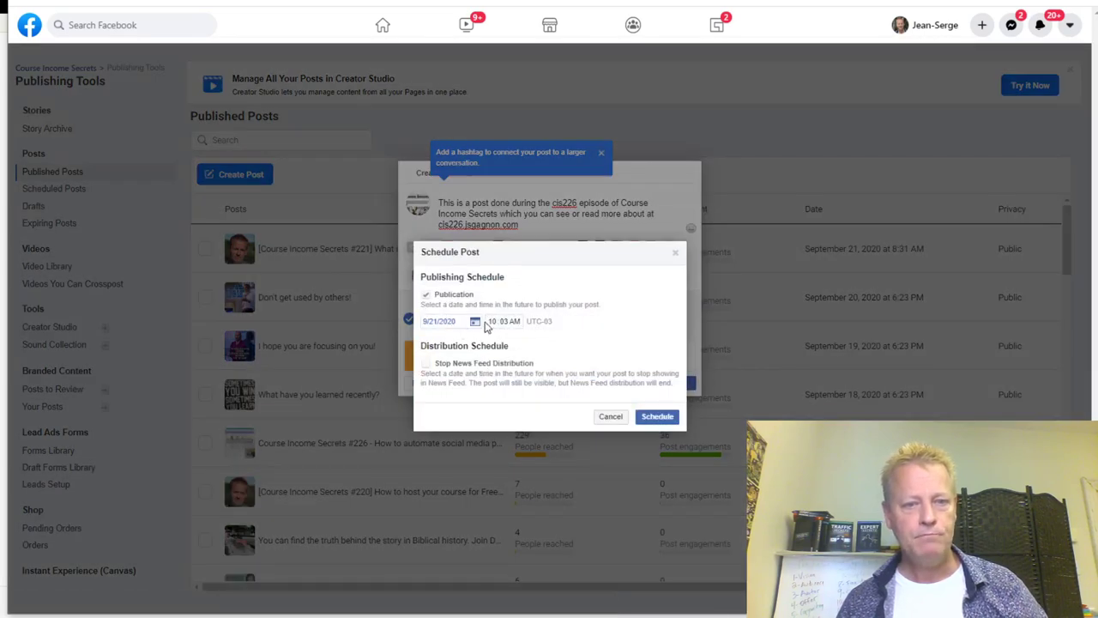
click(475, 322)
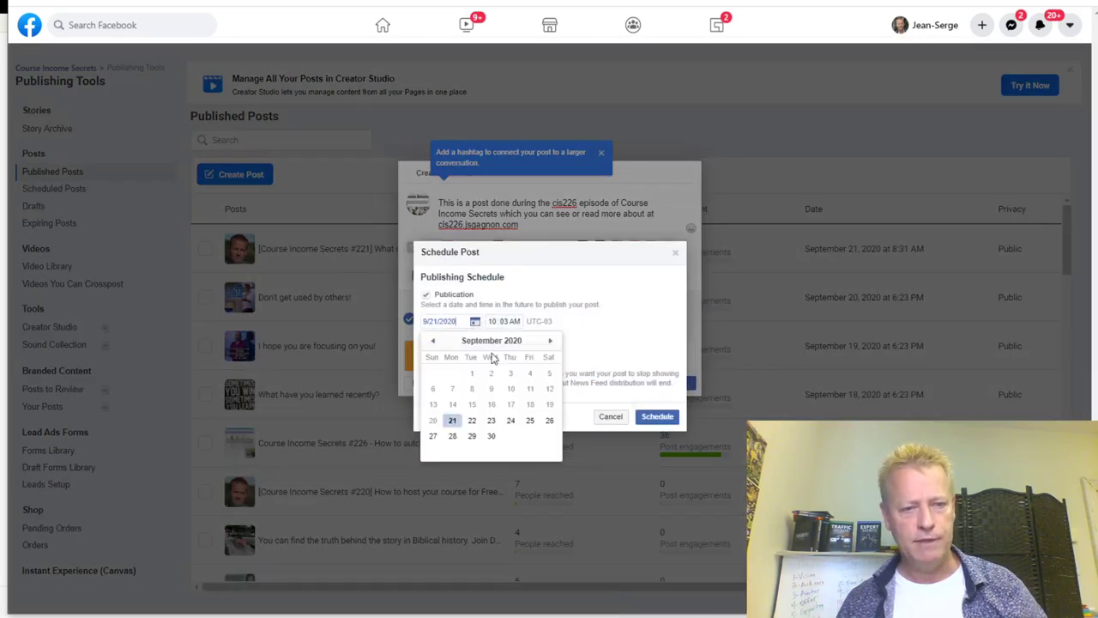
click(490, 421)
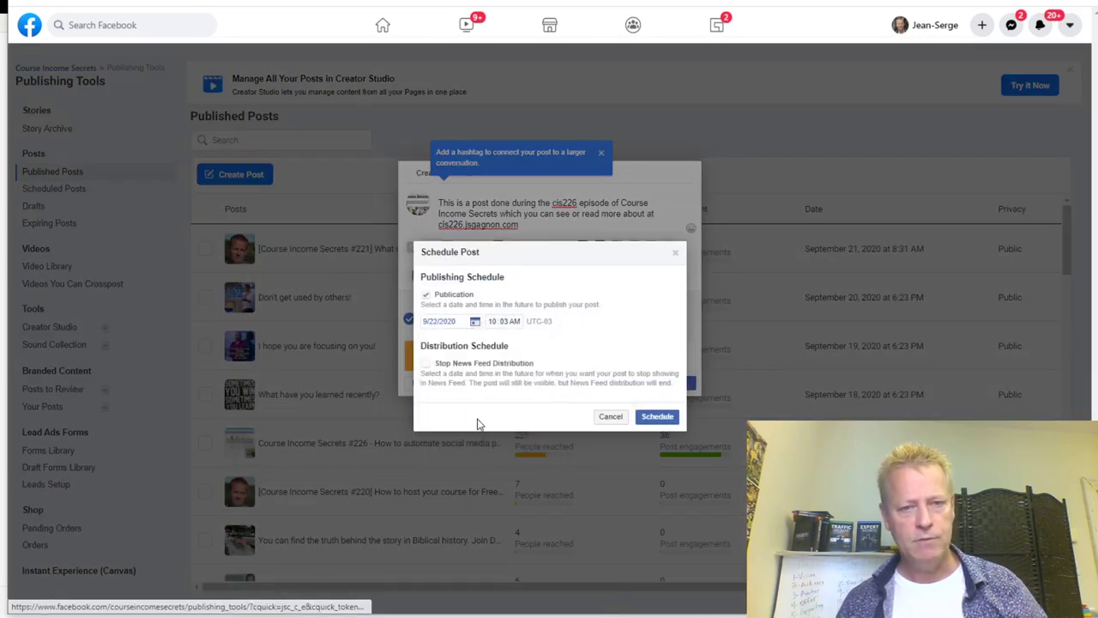
click(494, 322)
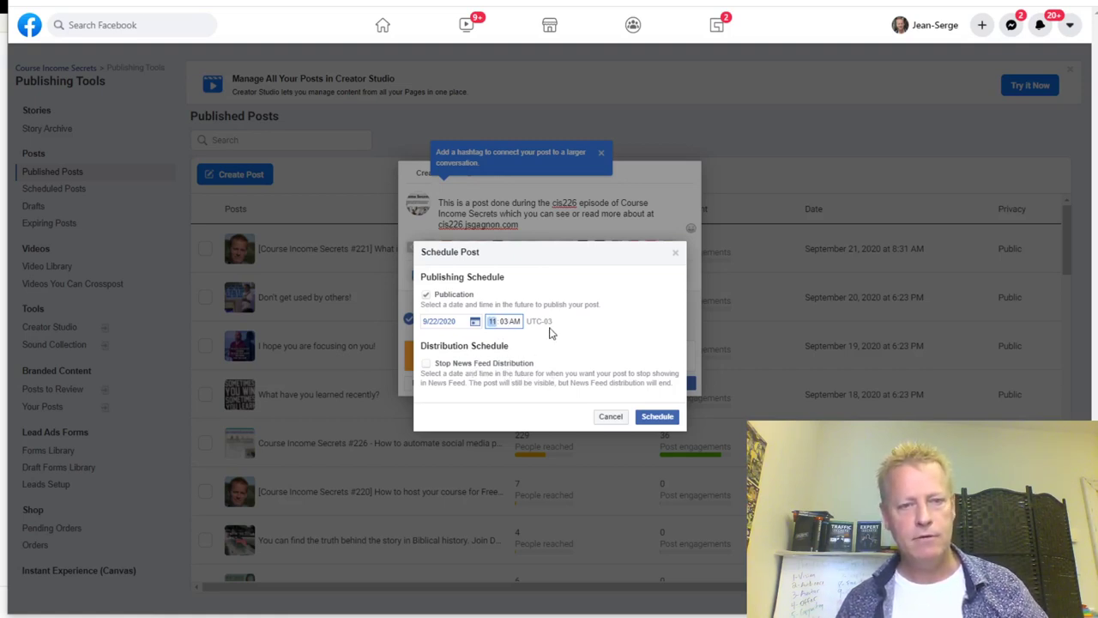
click(657, 416)
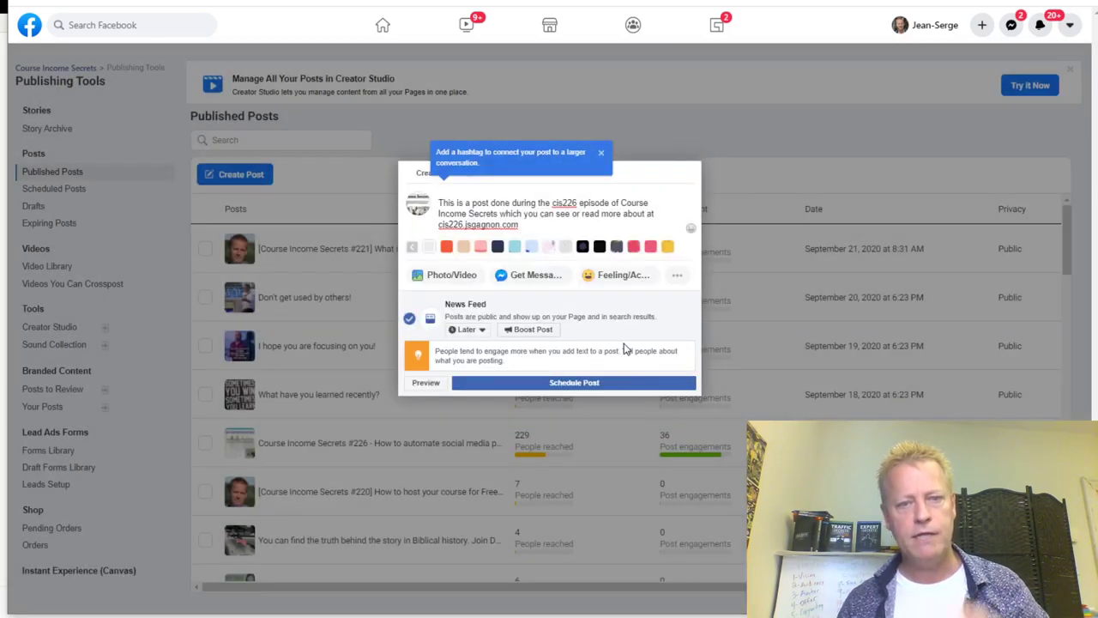
click(595, 388)
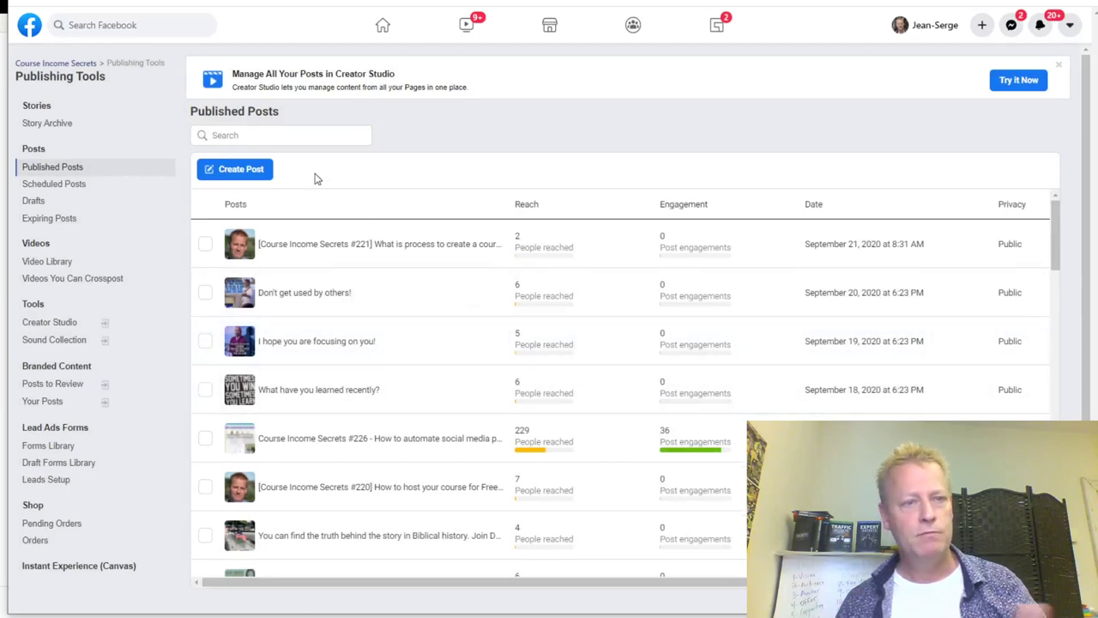
click(69, 185)
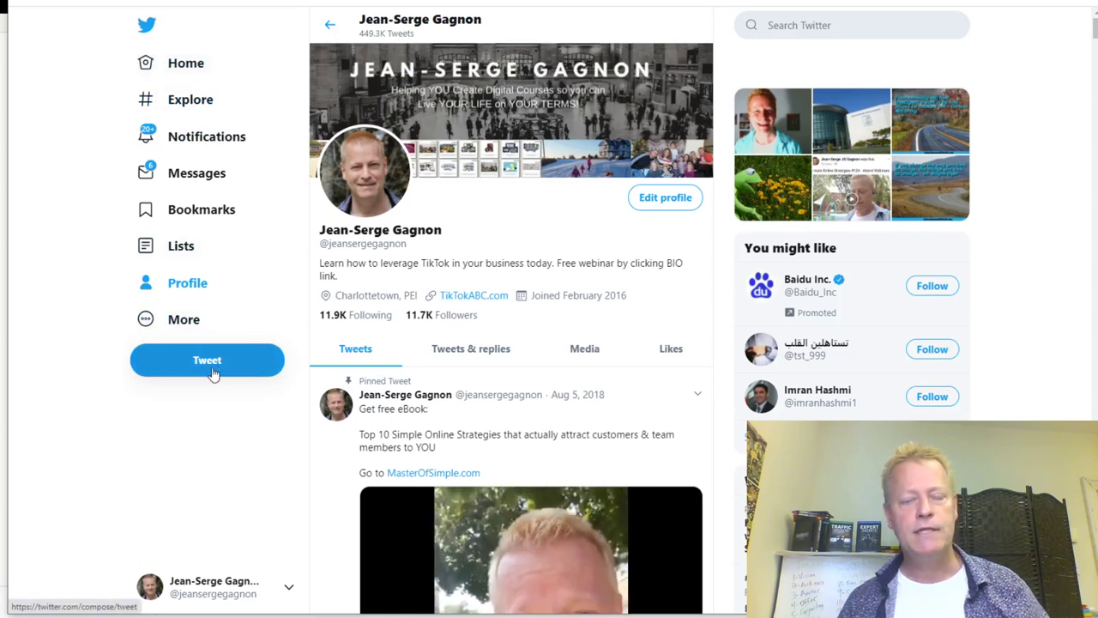
Step: Compose a tweet from the pasted cis226 text and schedule it for Sep 27 at 11:03 AM
click(212, 364)
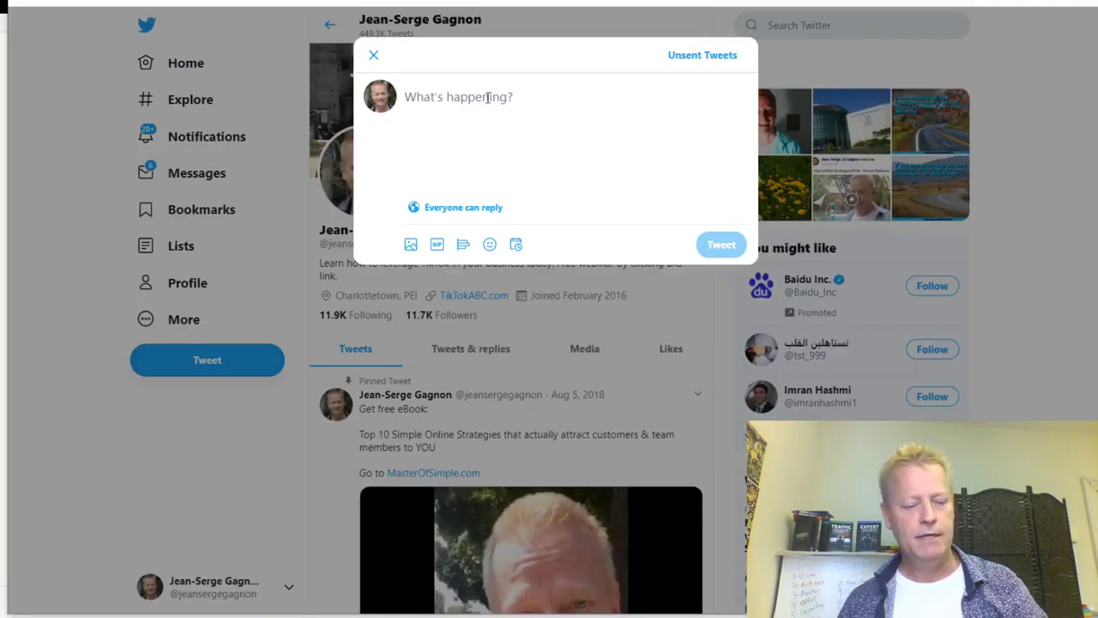
key(ctrl+v)
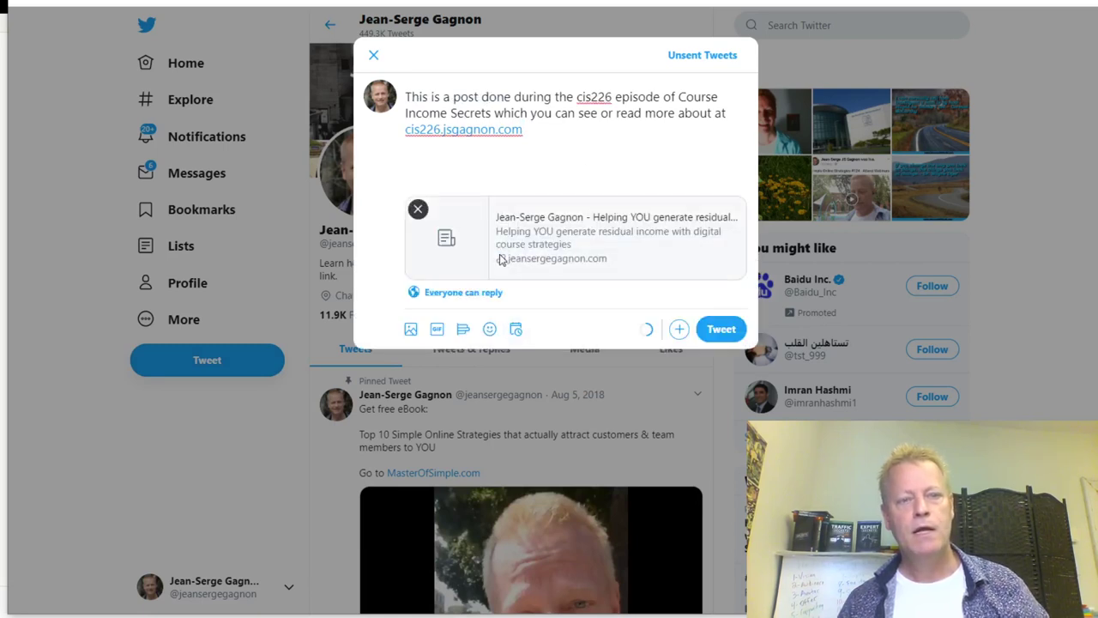
click(517, 331)
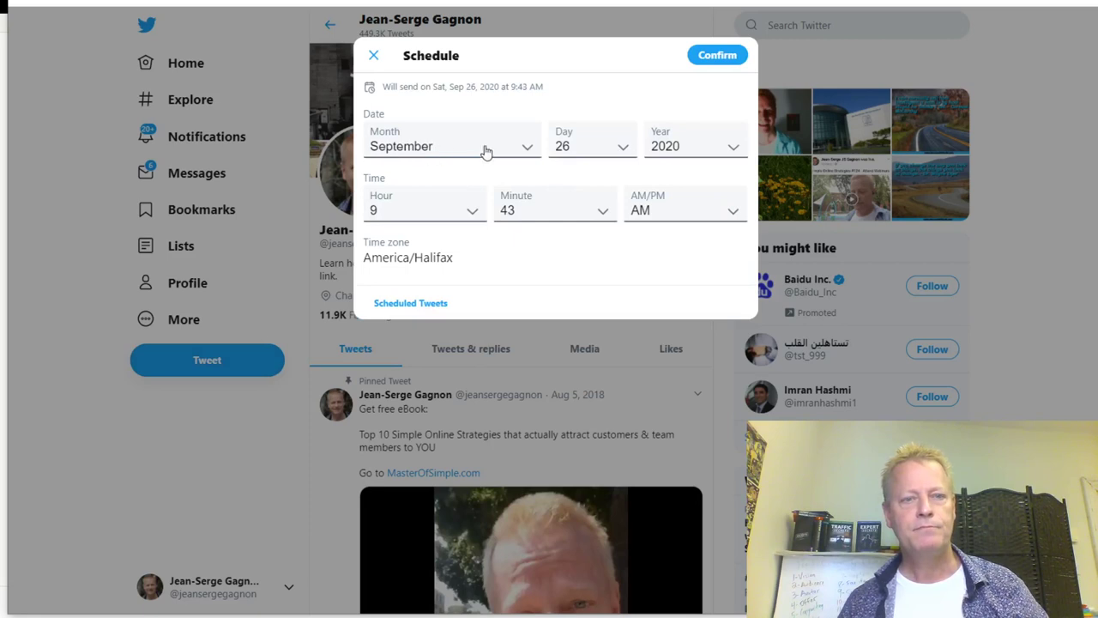
click(623, 147)
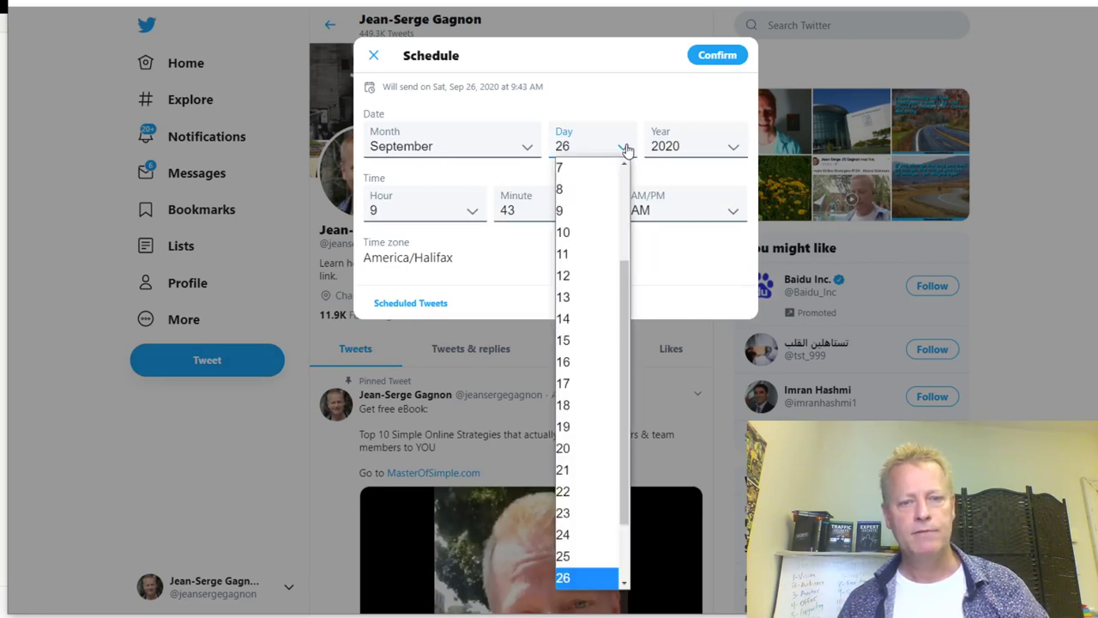
scroll(592, 386, down, 2)
click(575, 513)
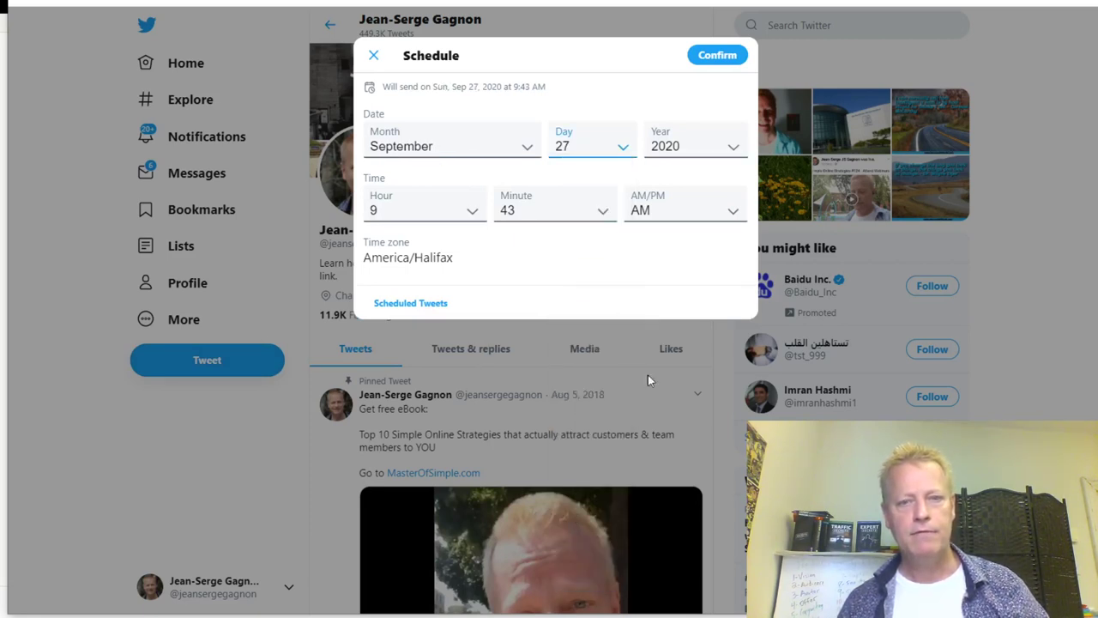
click(417, 219)
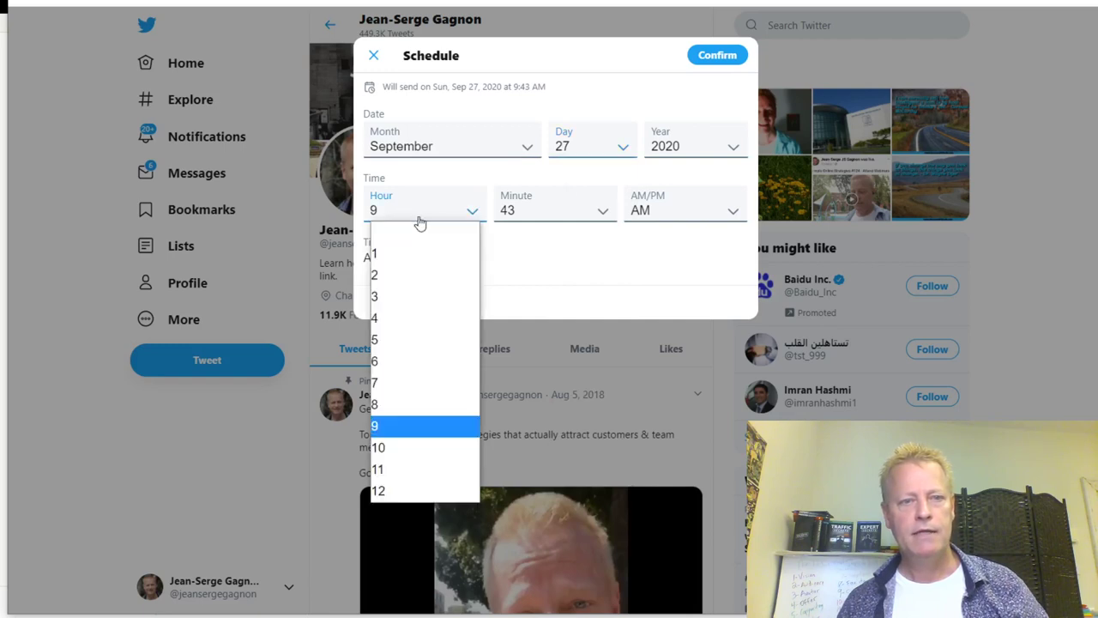
click(410, 472)
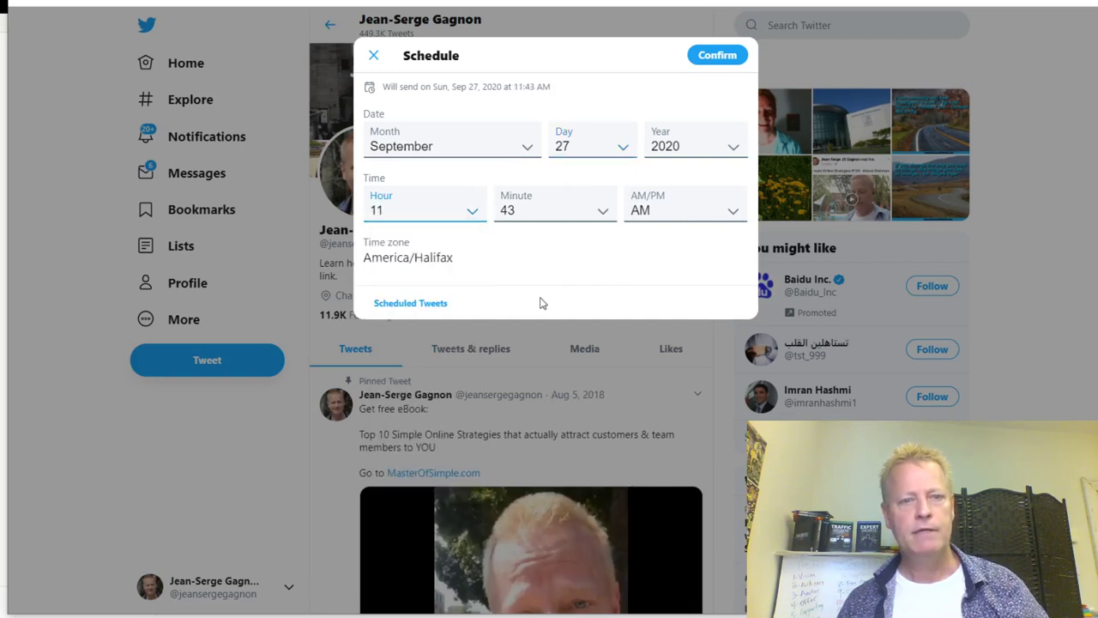
click(529, 216)
scroll(557, 317, up, 6)
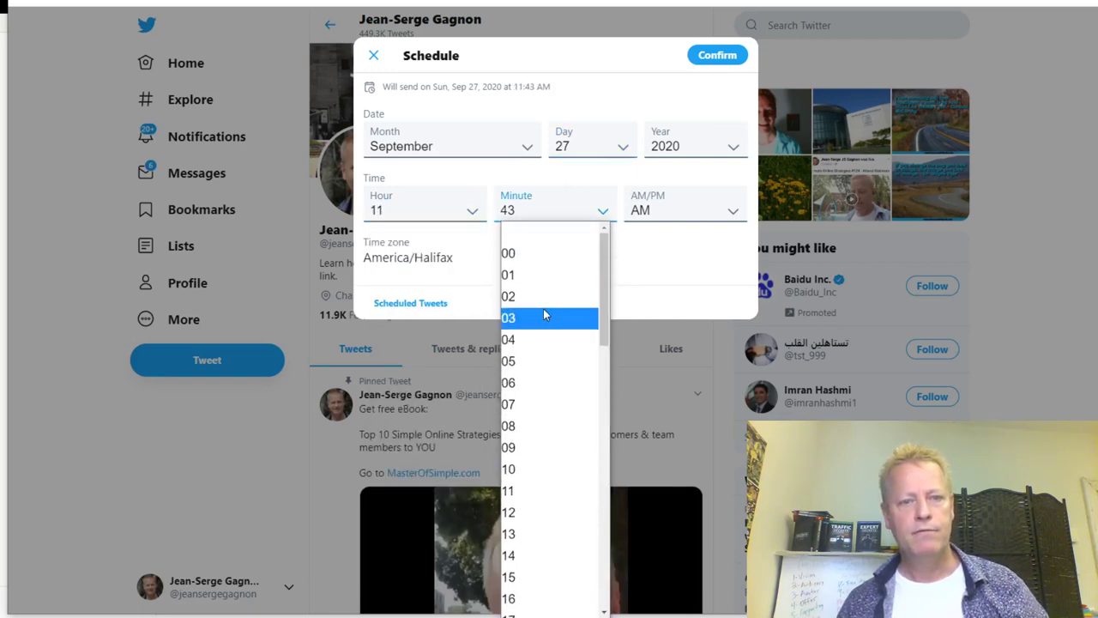
click(587, 317)
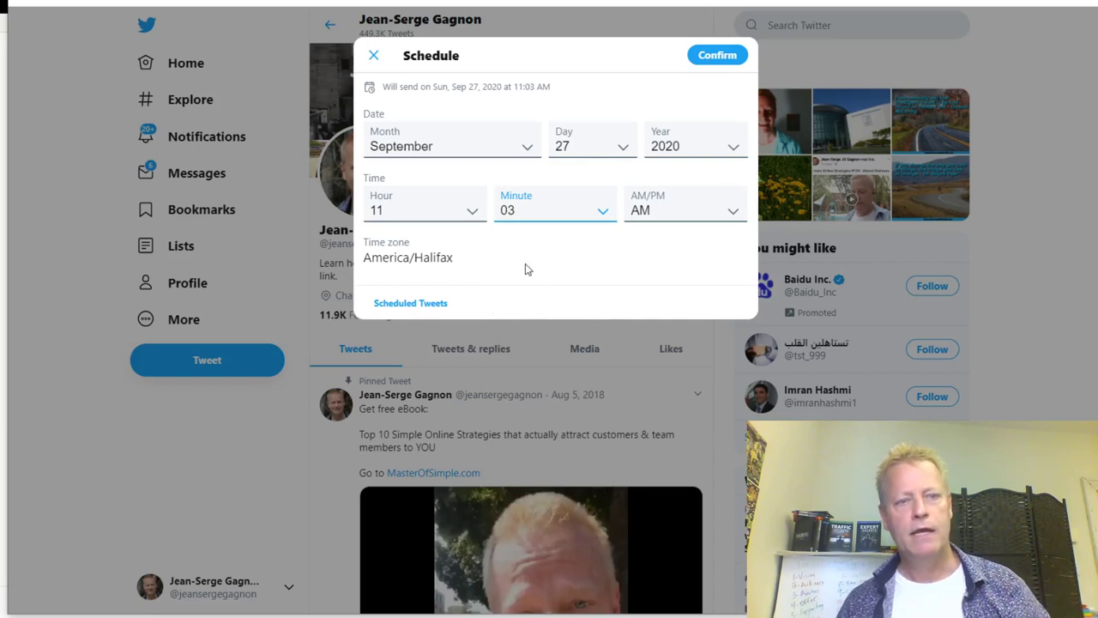
click(716, 57)
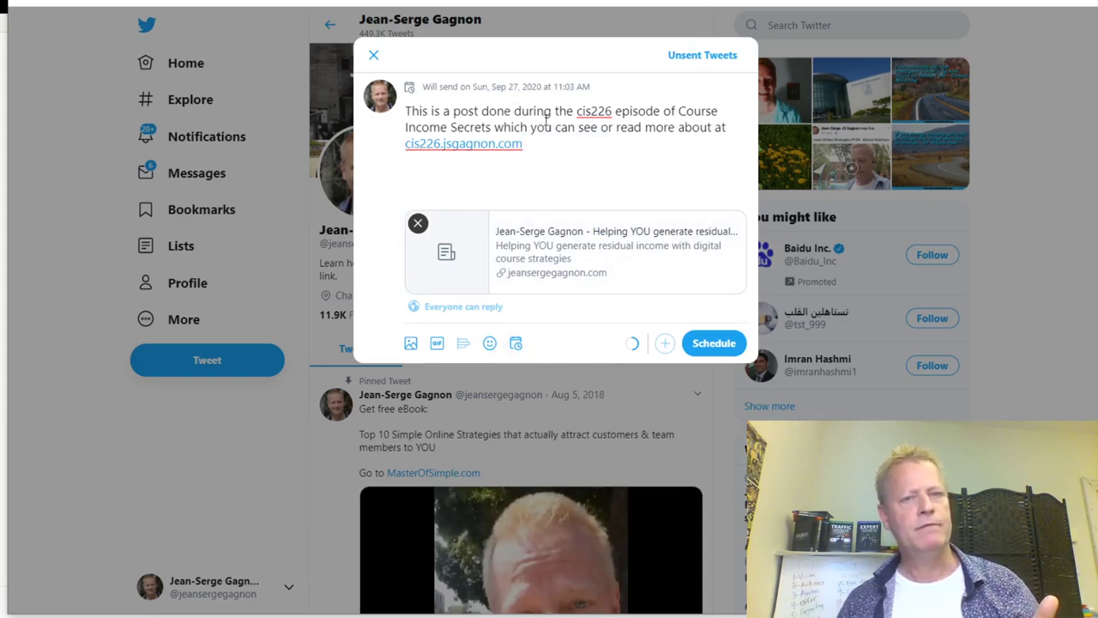
Step: Change the tweet's scheduled day from 27 to 22 and update the schedule
click(517, 343)
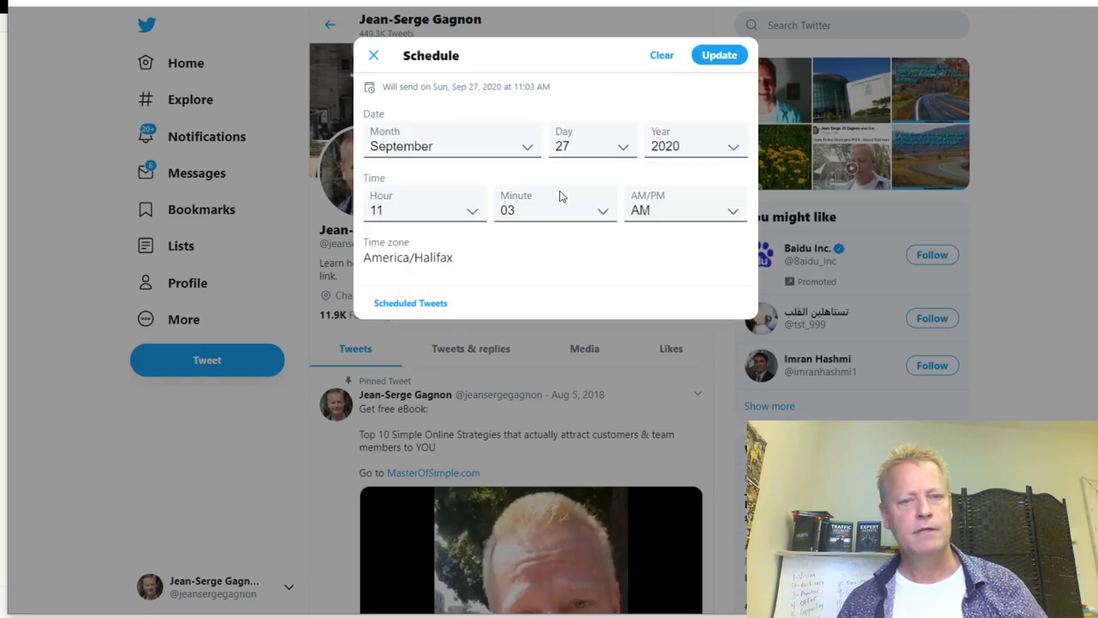
click(621, 147)
scroll(605, 223, up, 3)
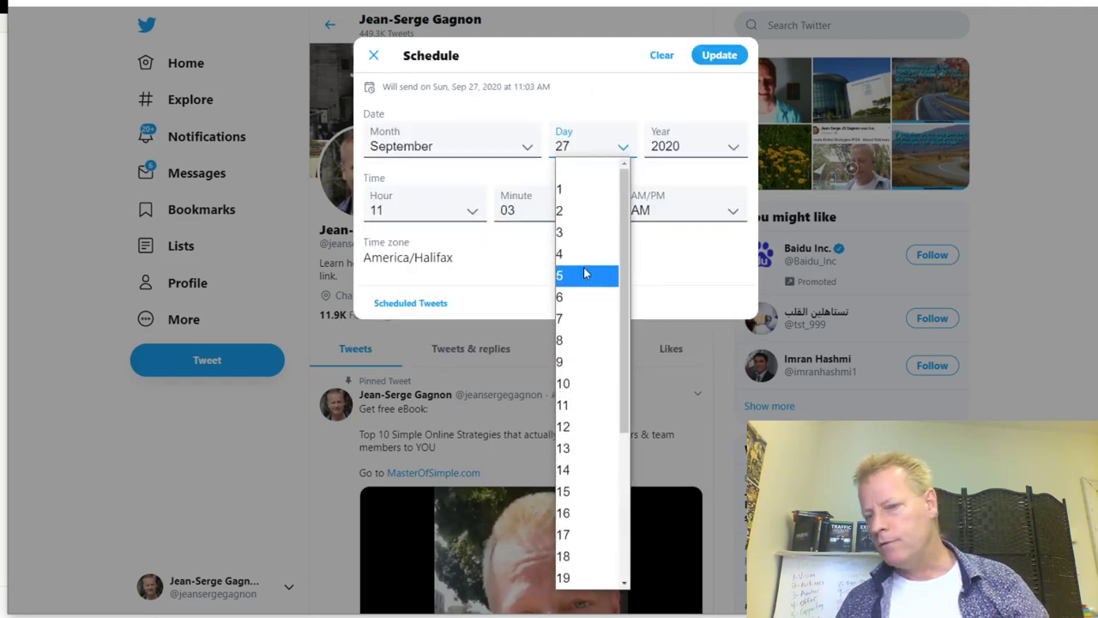
scroll(574, 485, down, 2)
click(571, 509)
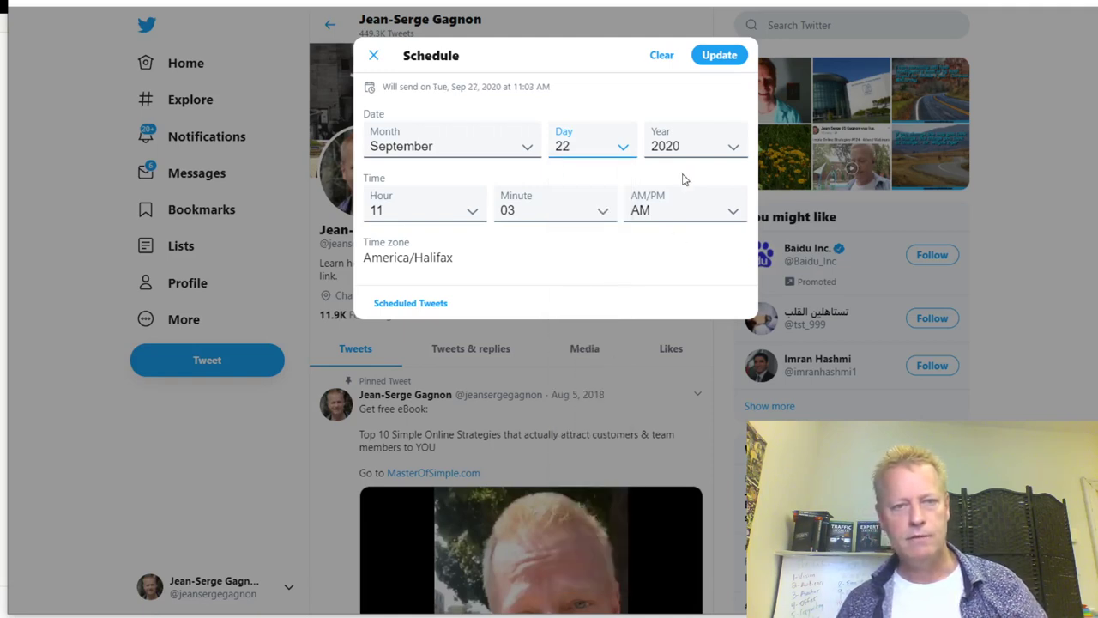
click(717, 56)
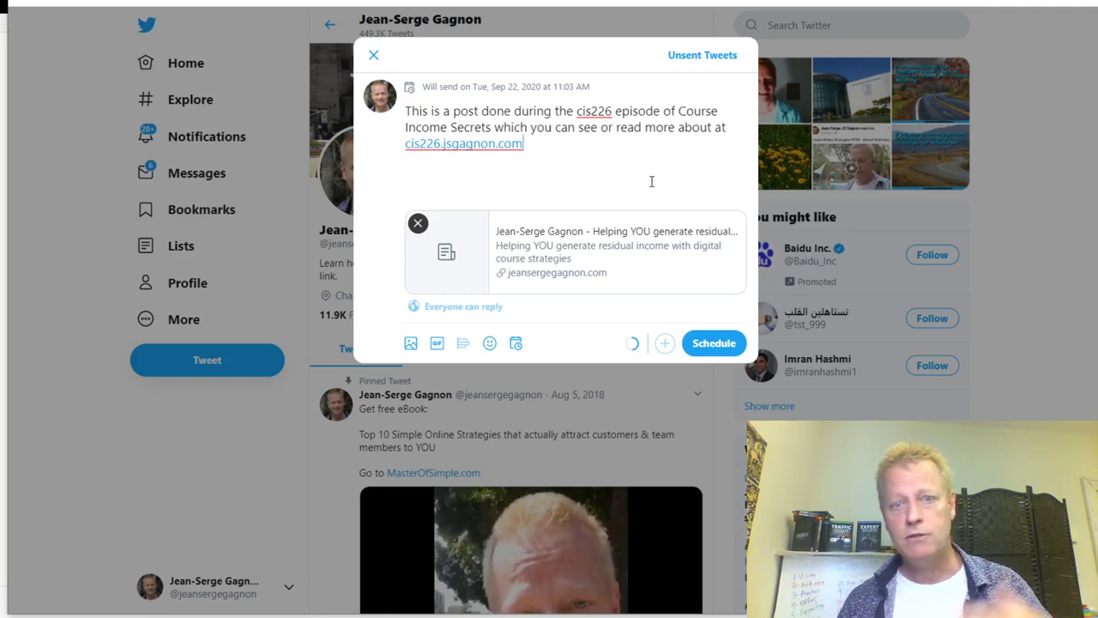
Step: Schedule the cis226 tweet for Tue, Sep 22 at 11:03 AM
click(726, 343)
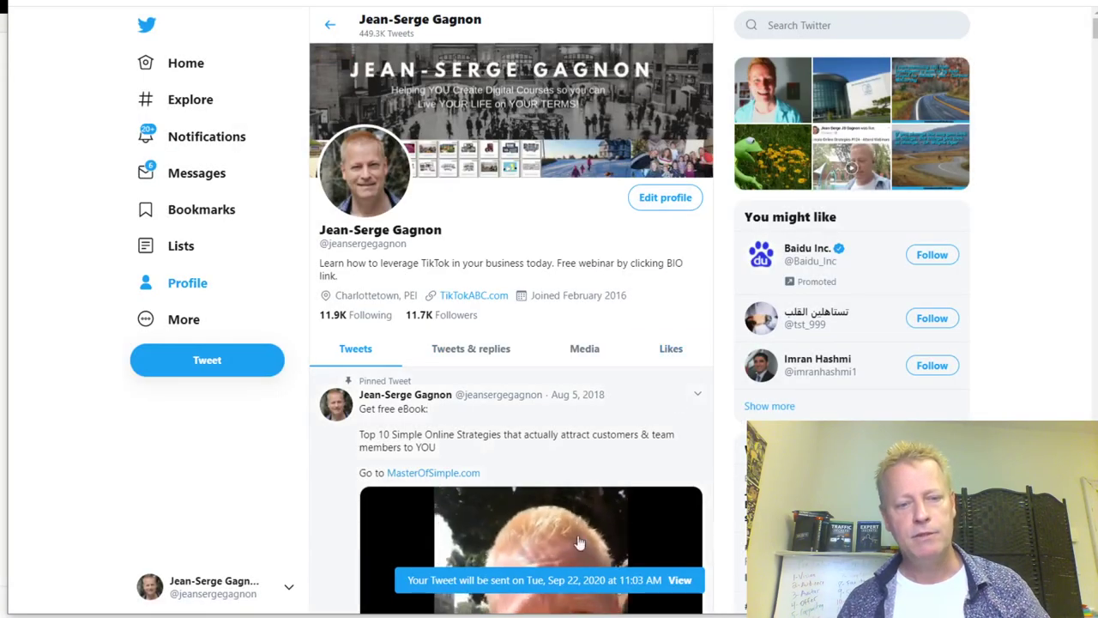
scroll(689, 538, down, 1)
scroll(689, 539, down, 2)
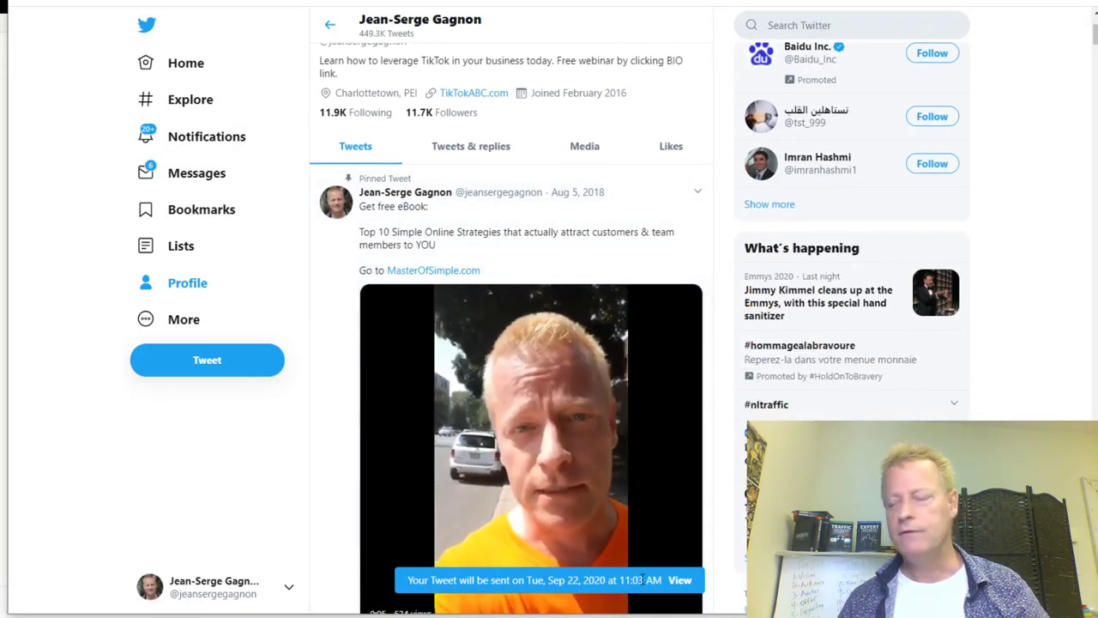
scroll(105, 512, down, 2)
scroll(150, 517, up, 6)
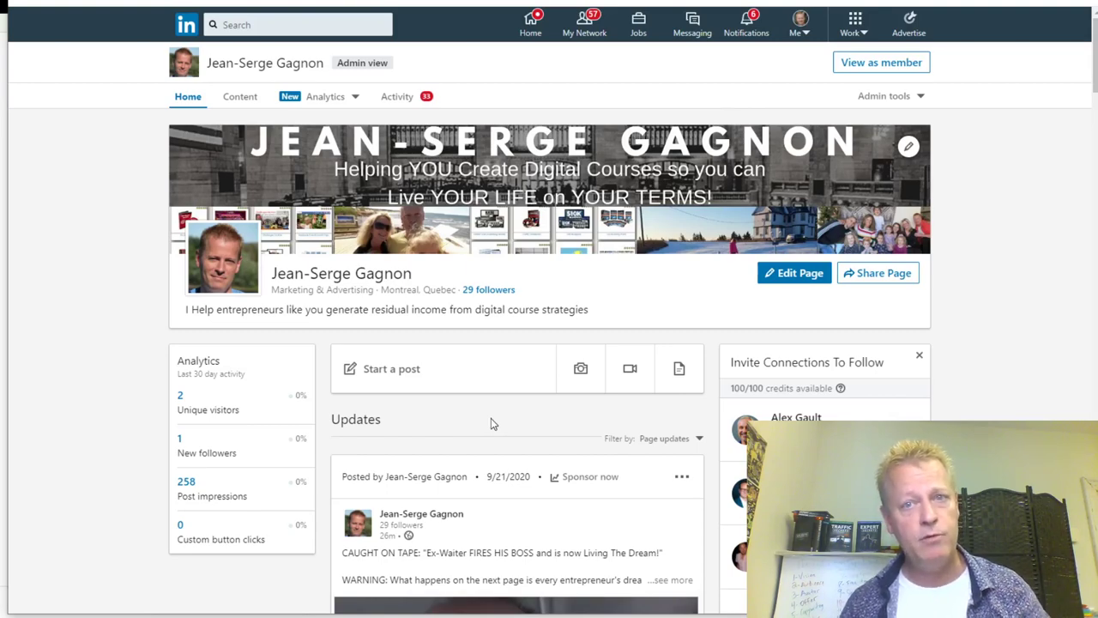
Step: Scroll through the LinkedIn company page
scroll(629, 306, down, 8)
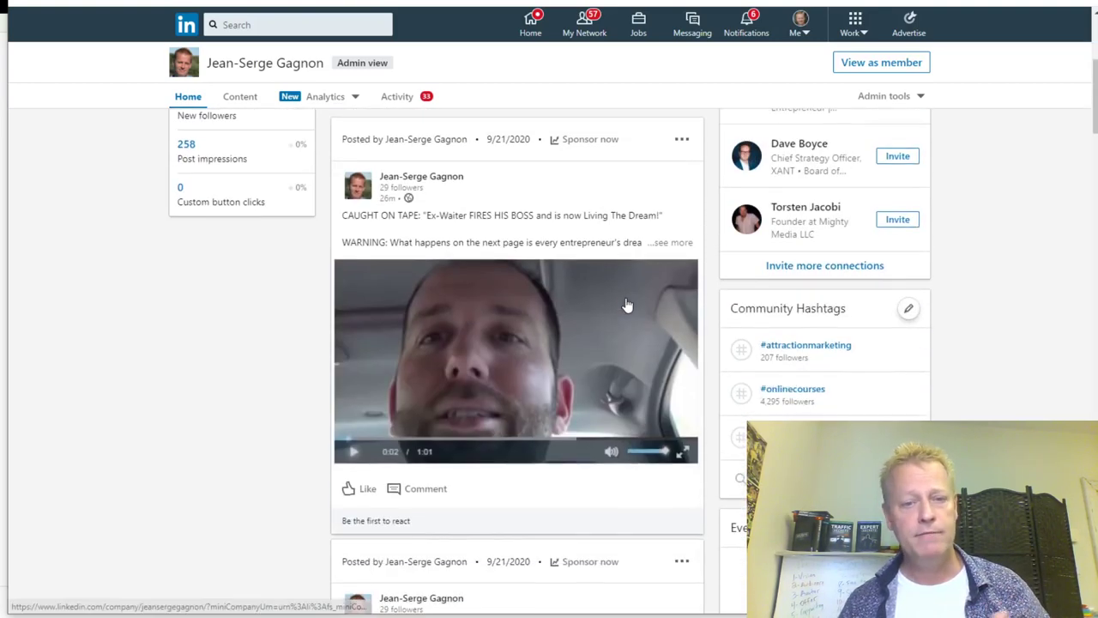
scroll(627, 304, up, 8)
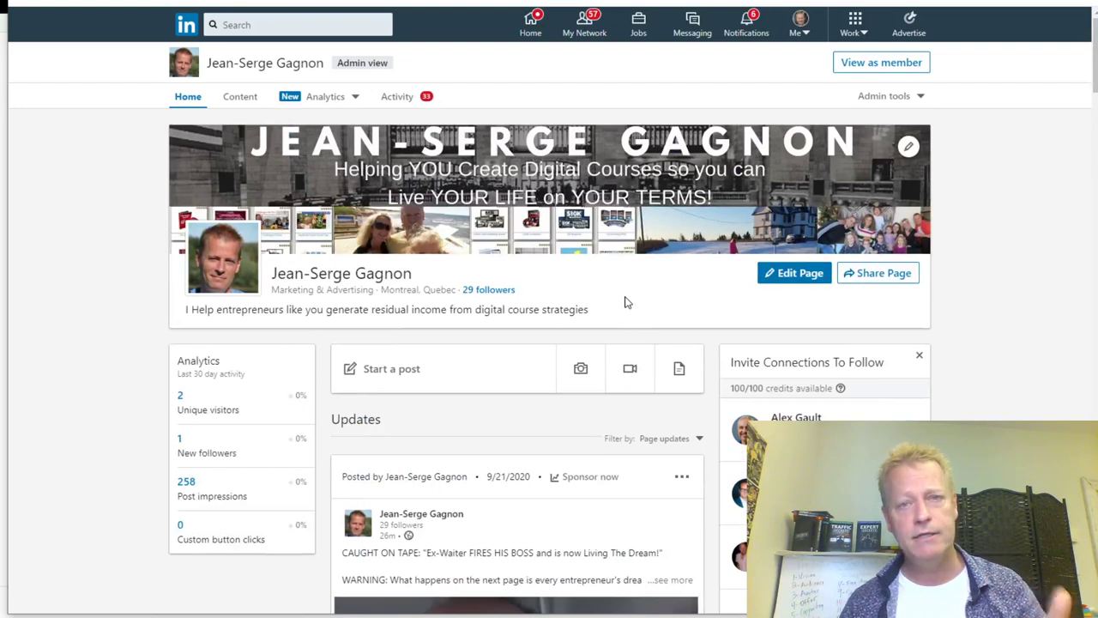
scroll(623, 302, down, 2)
scroll(624, 302, up, 2)
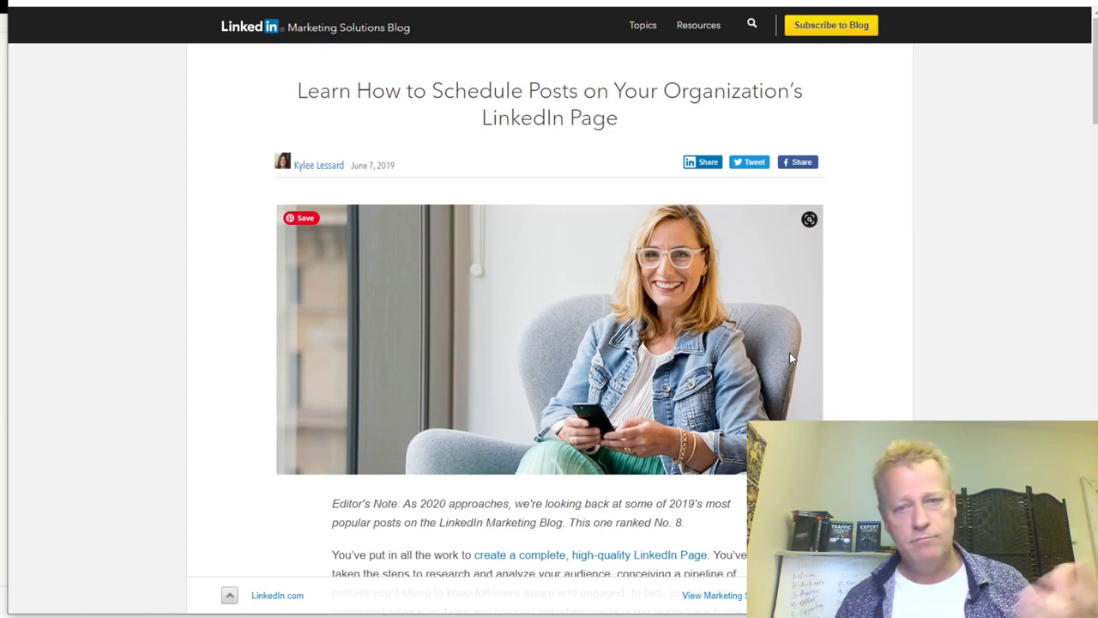
Step: Highlight the blog's YES answer on scheduling LinkedIn Page posts and its third-party tools note
scroll(815, 360, down, 5)
drag(334, 312, 695, 350)
click(643, 367)
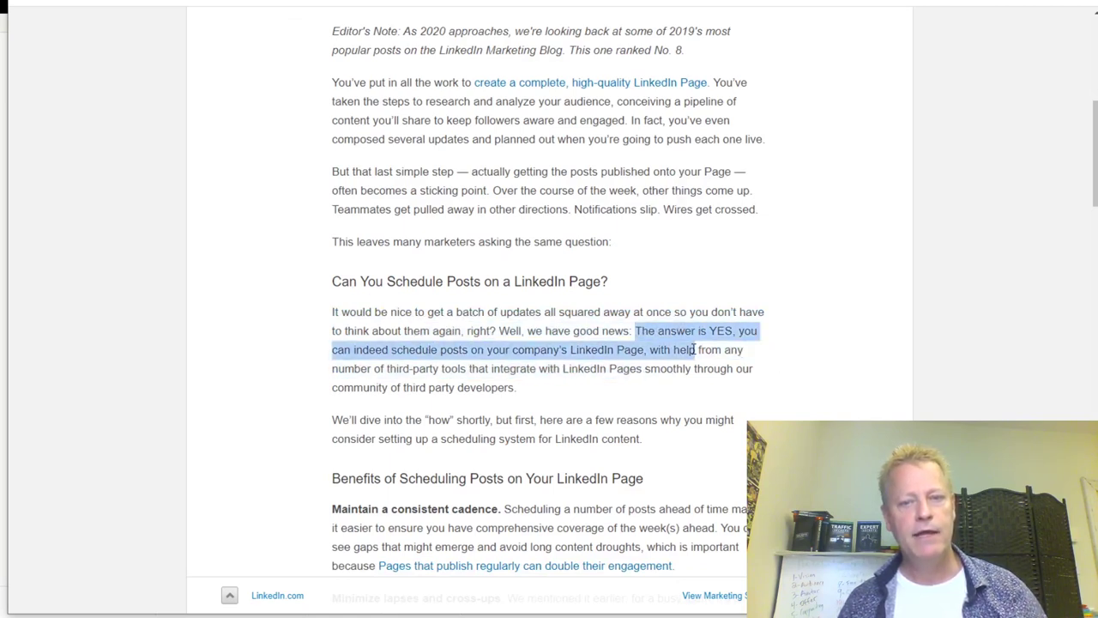
click(615, 367)
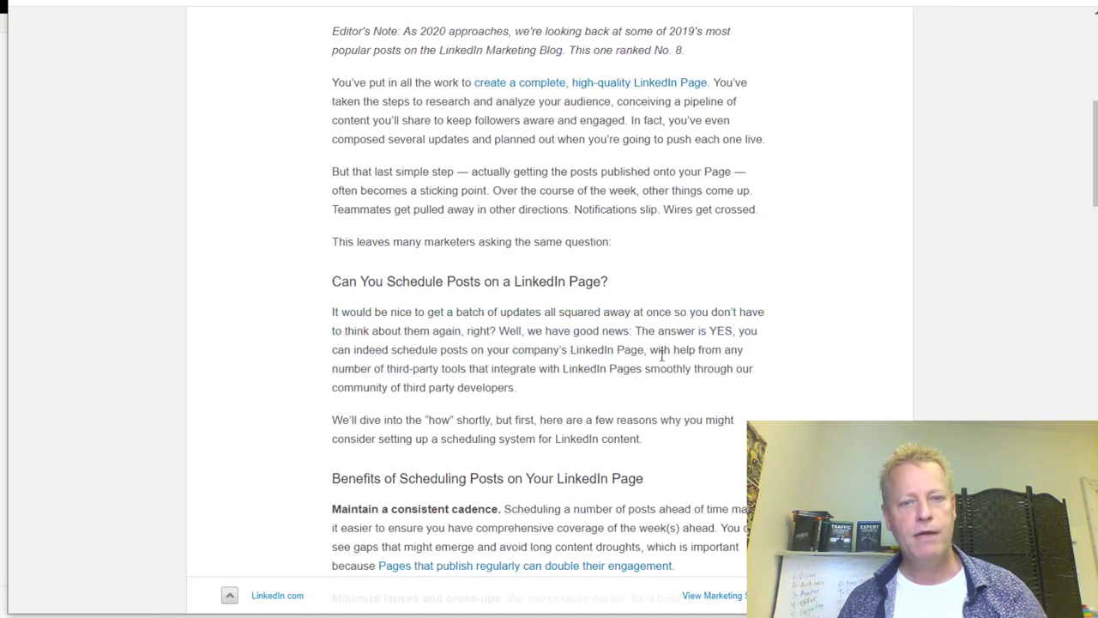
drag(650, 352, 466, 368)
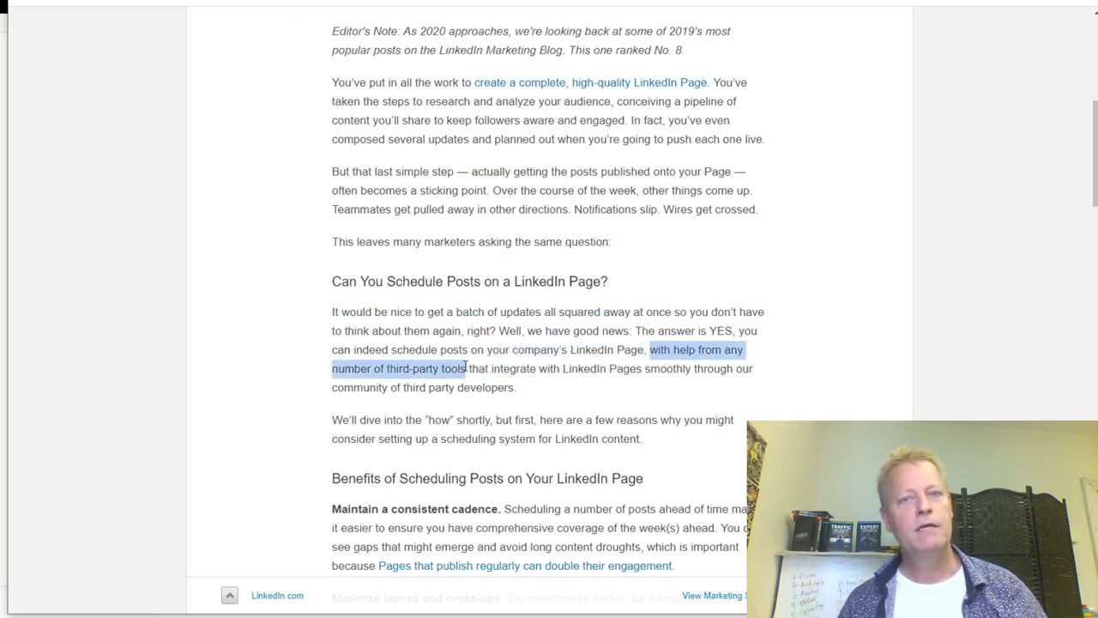
click(595, 373)
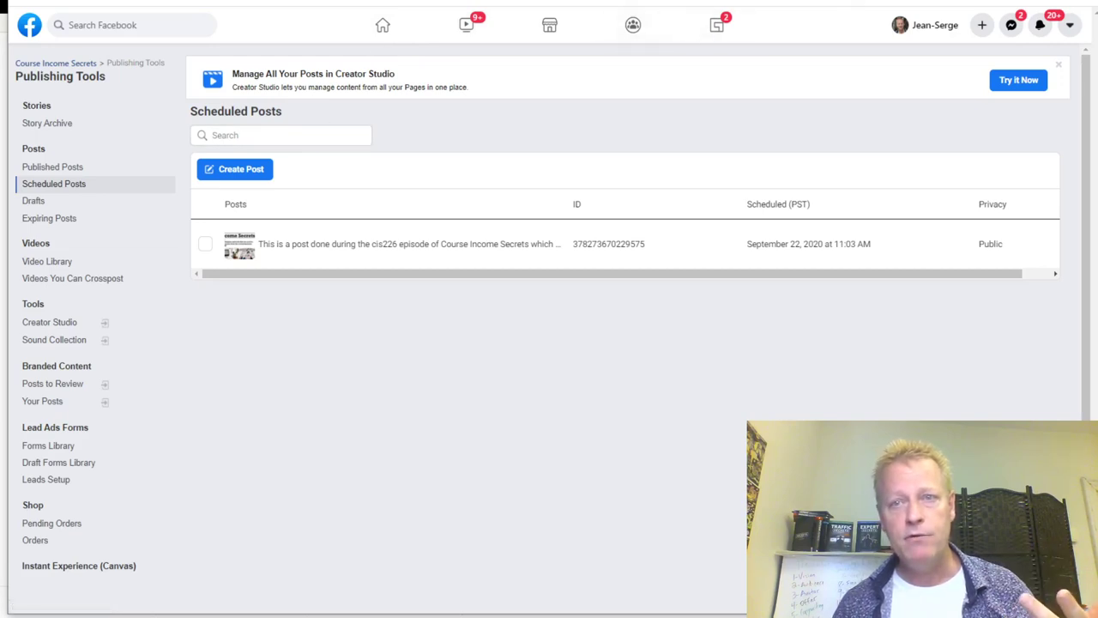
Step: Open a new tab and enter jeansergegagnon.com in the address bar
key(ctrl+t)
click(427, 3)
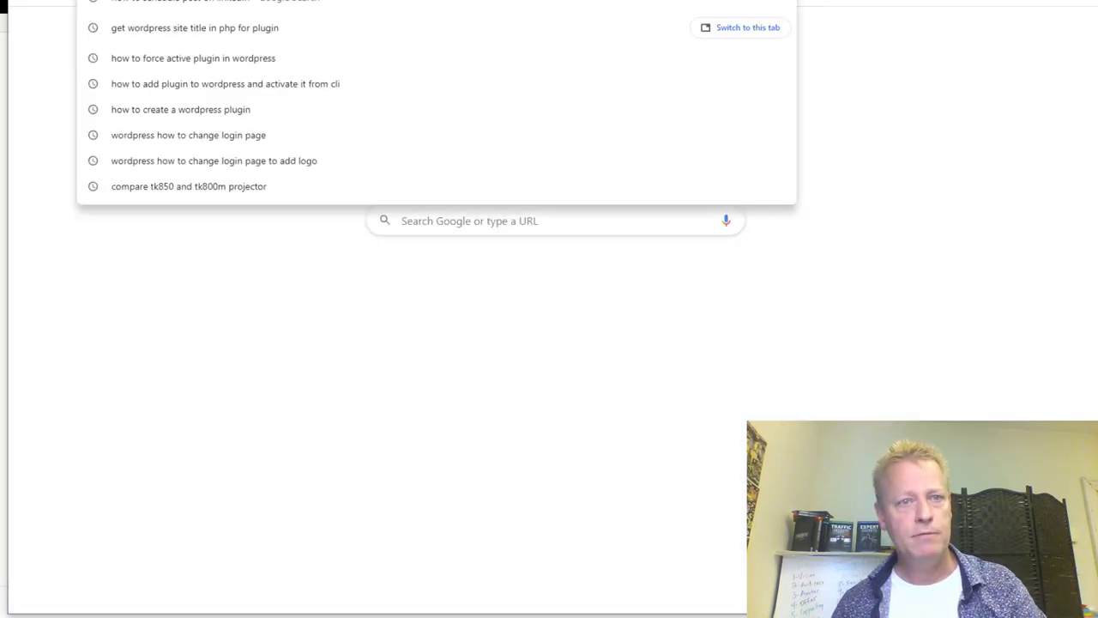
text(jeanse)
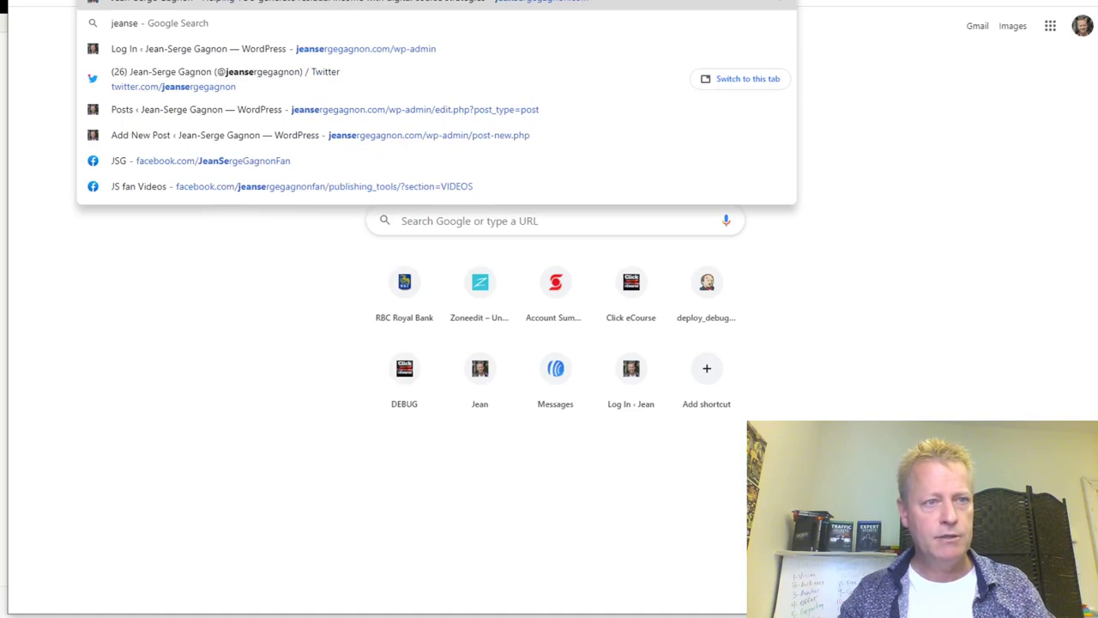
text(rge)
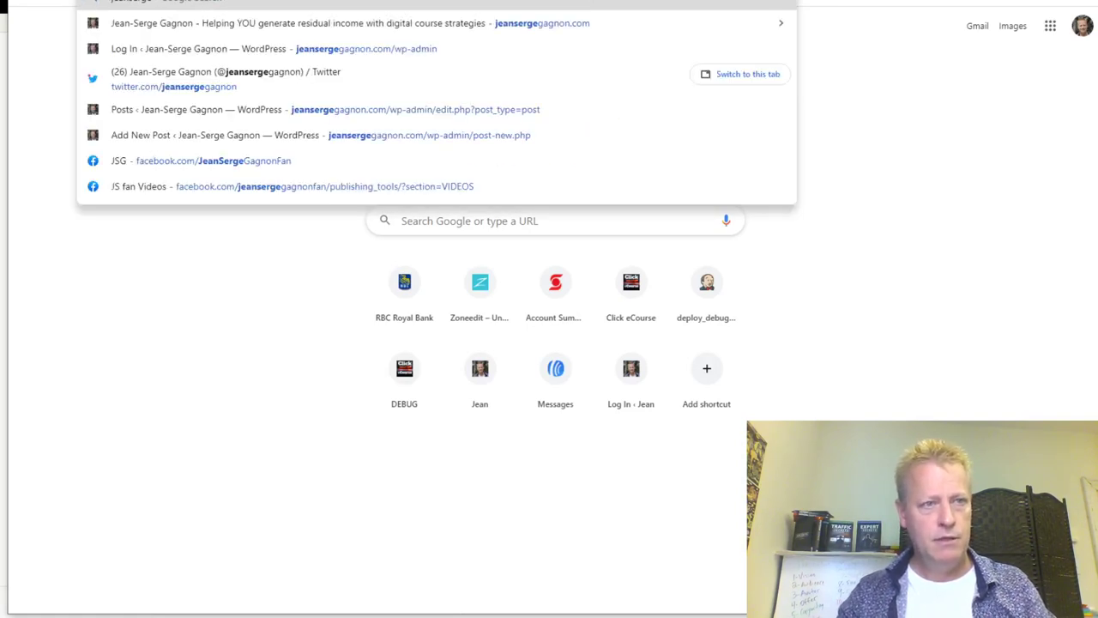
text(gagnon.com)
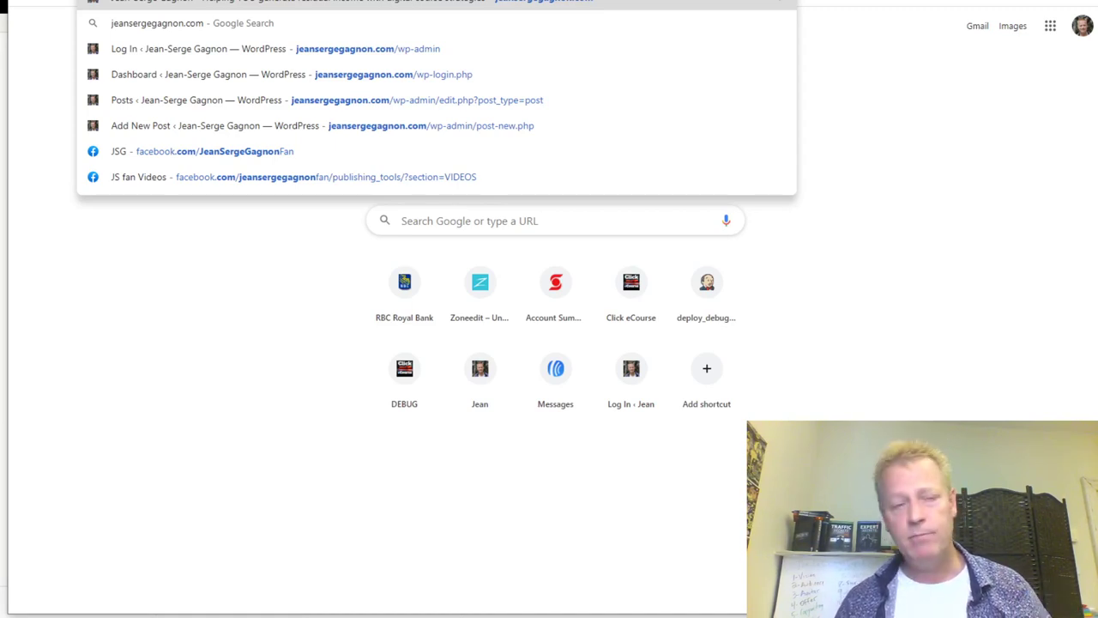
Step: Go to jeansergegagnon.com and filter the blog to the Automation category
click(230, 8)
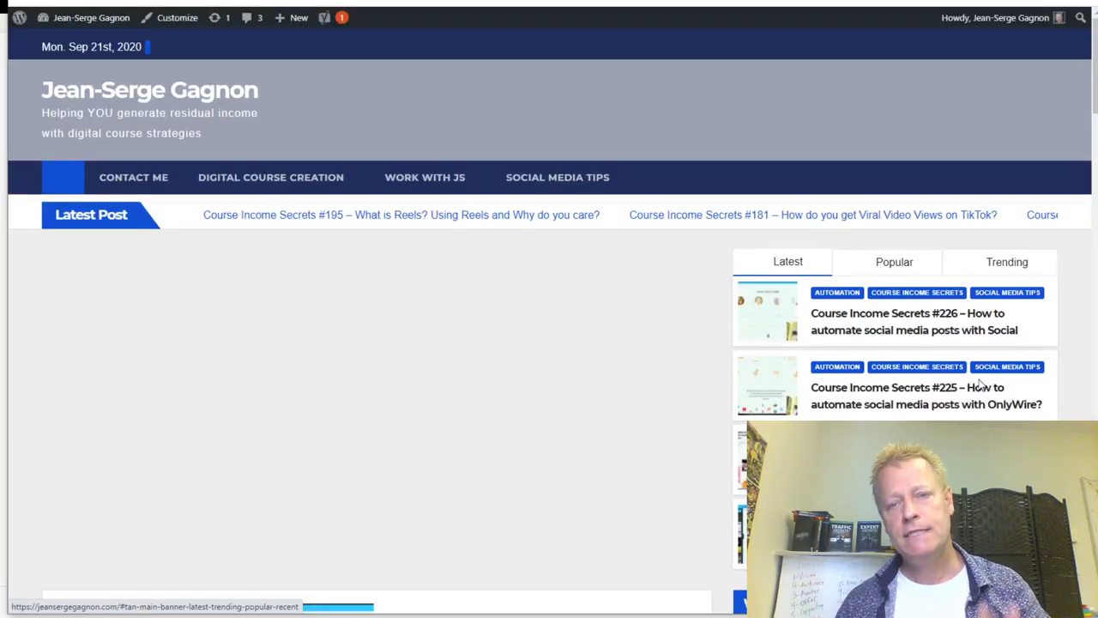
scroll(983, 354, down, 3)
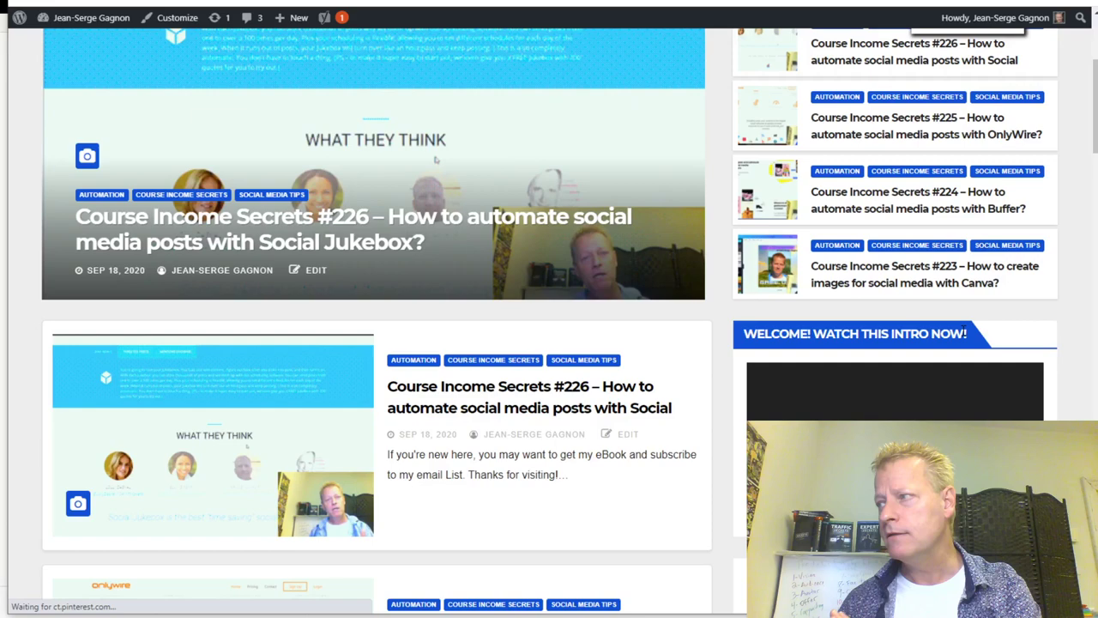
scroll(907, 157, down, 10)
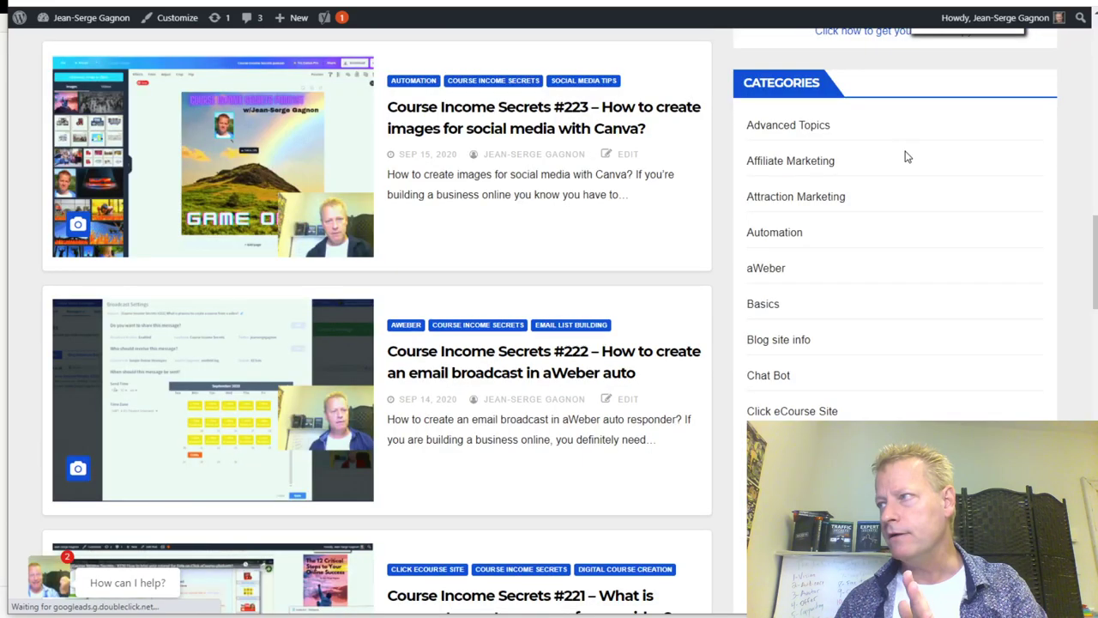
scroll(828, 336, down, 2)
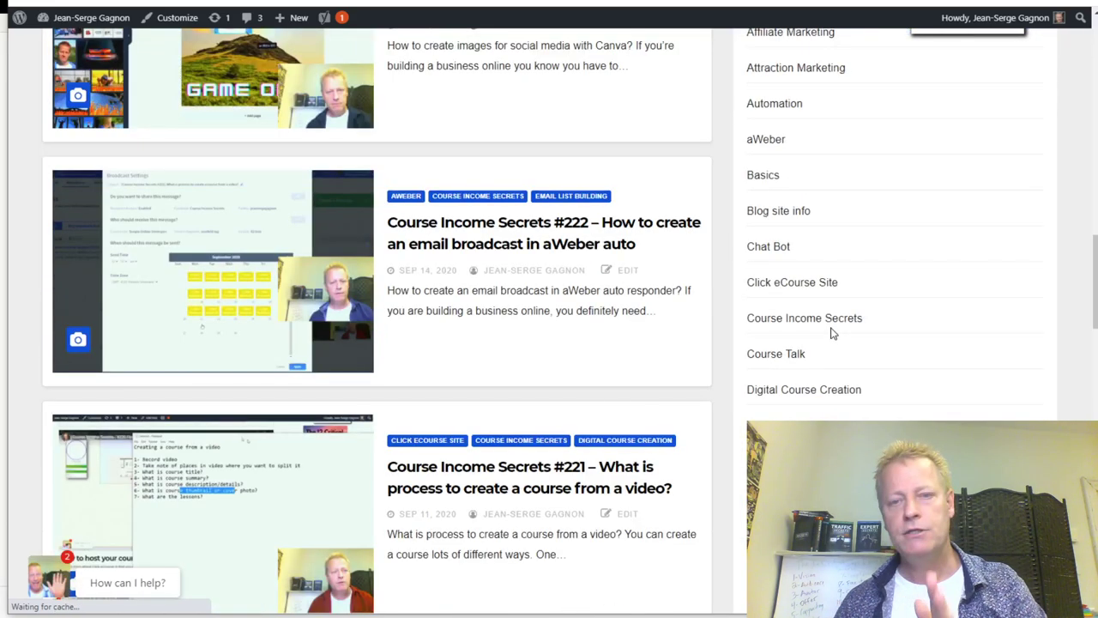
scroll(832, 332, down, 4)
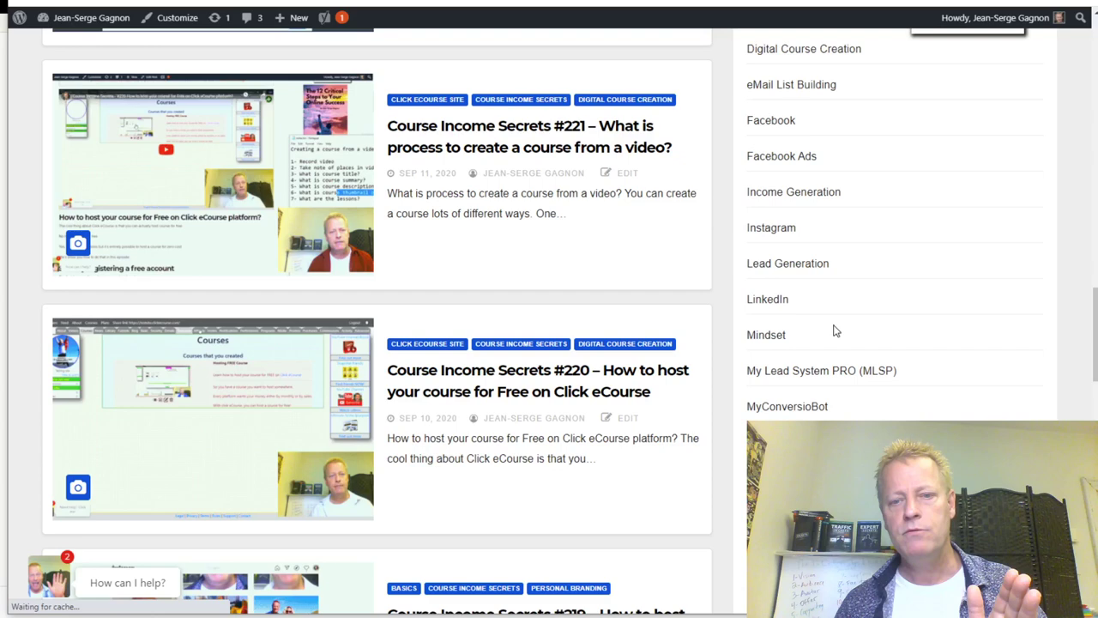
scroll(837, 331, up, 5)
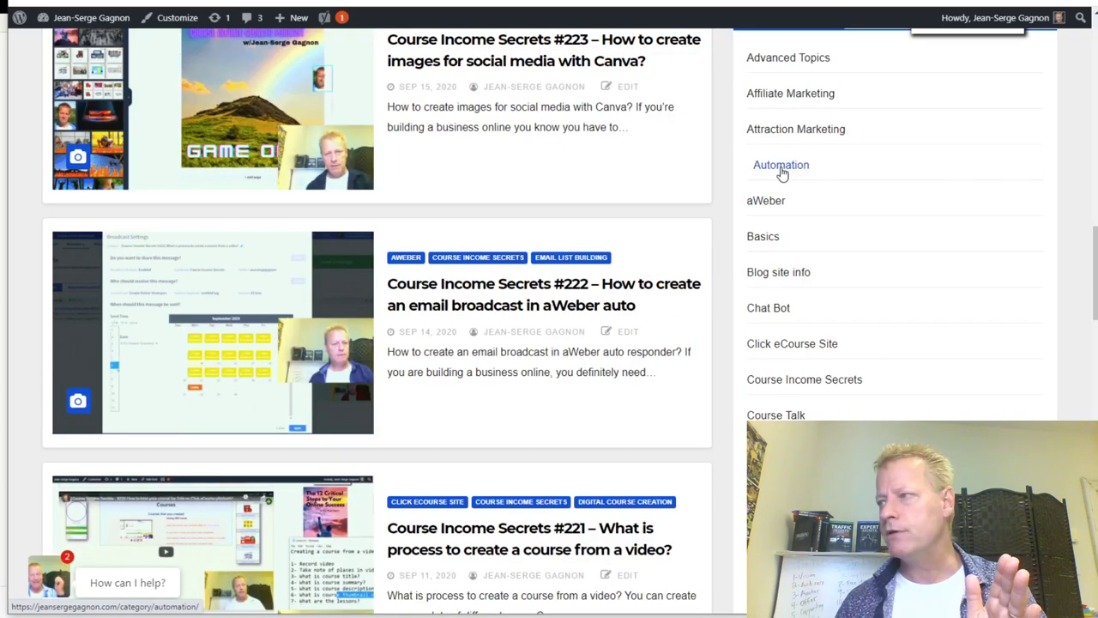
click(791, 170)
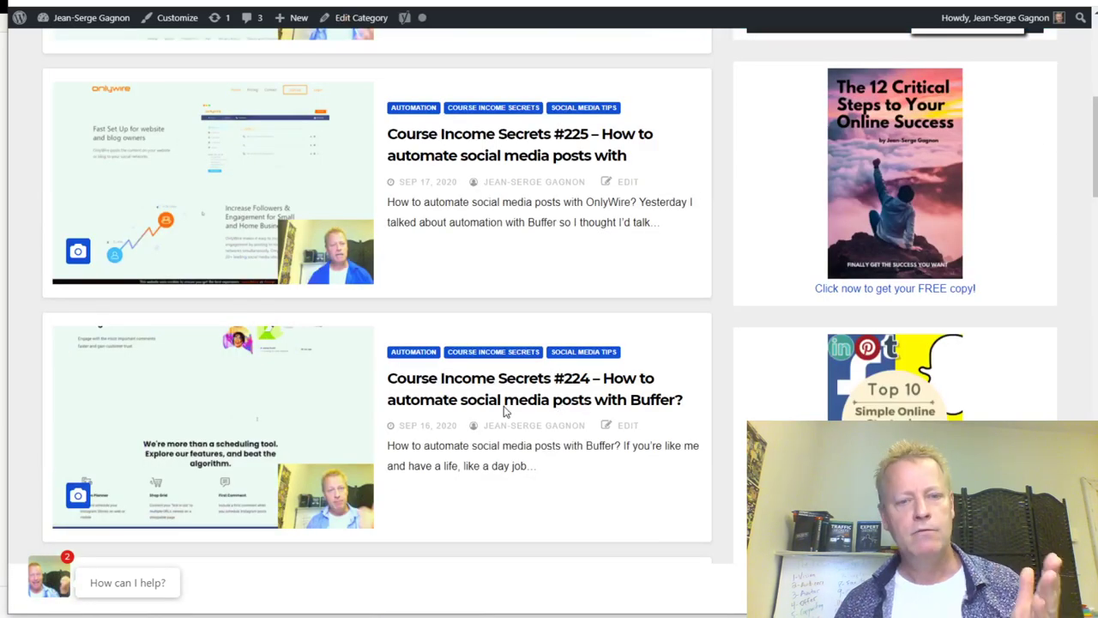
Step: Browse the Automation posts and close the chatbot popup
scroll(505, 412, down, 4)
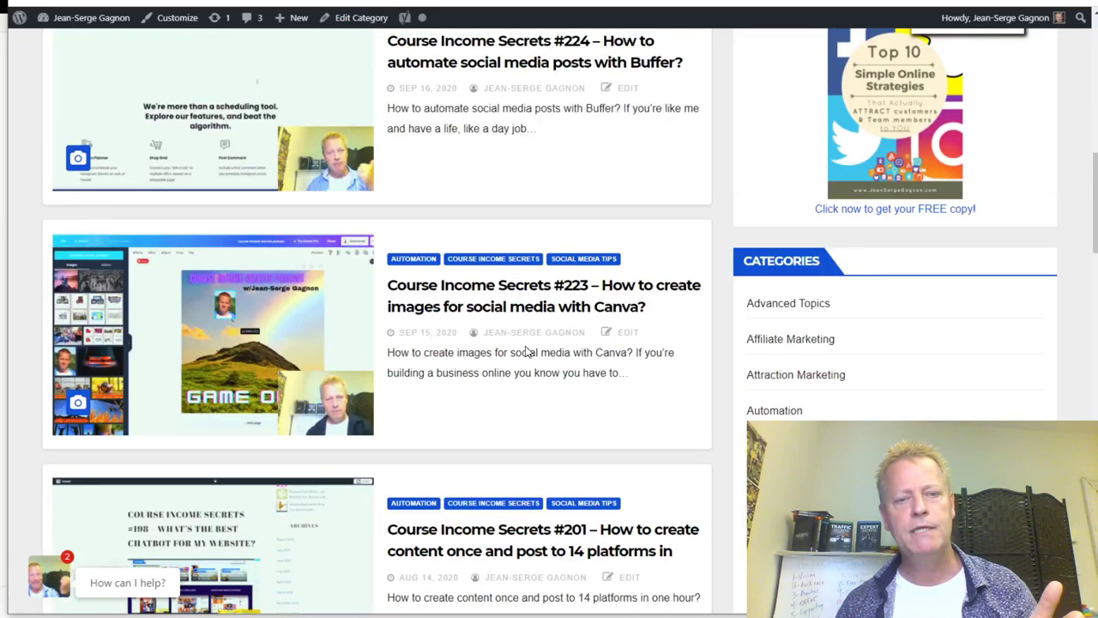
scroll(527, 350, up, 8)
scroll(611, 477, down, 3)
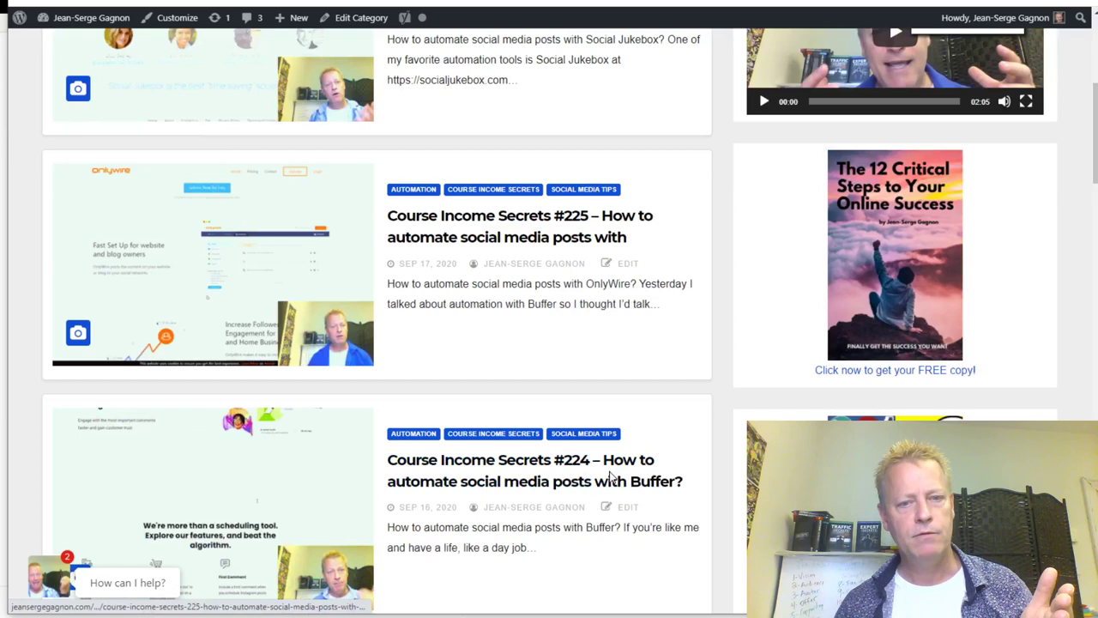
scroll(611, 476, down, 1)
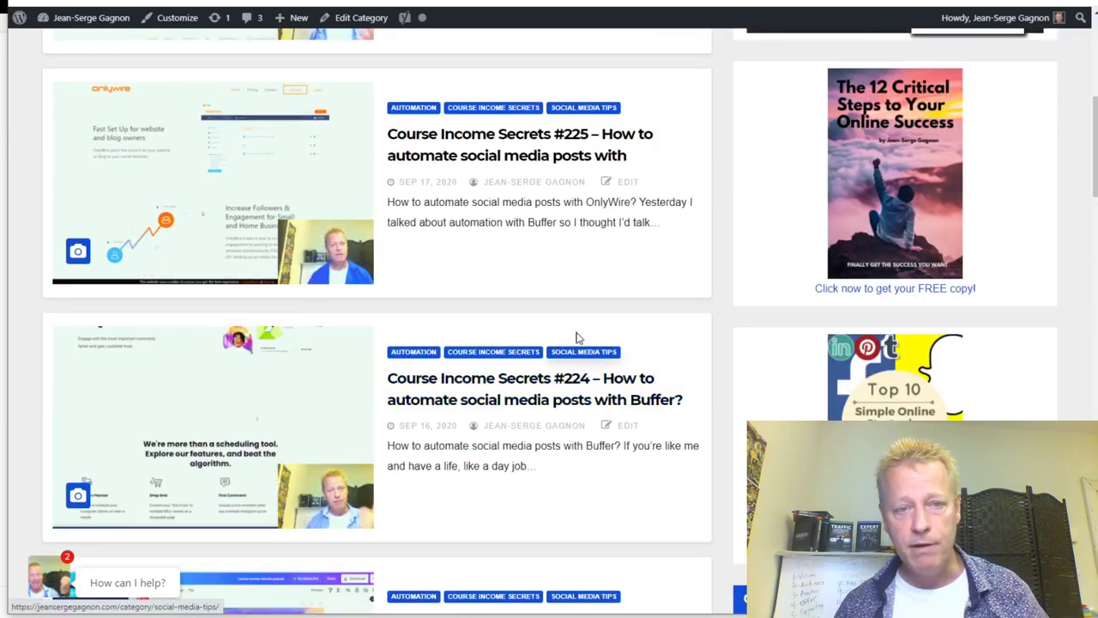
scroll(566, 309, up, 2)
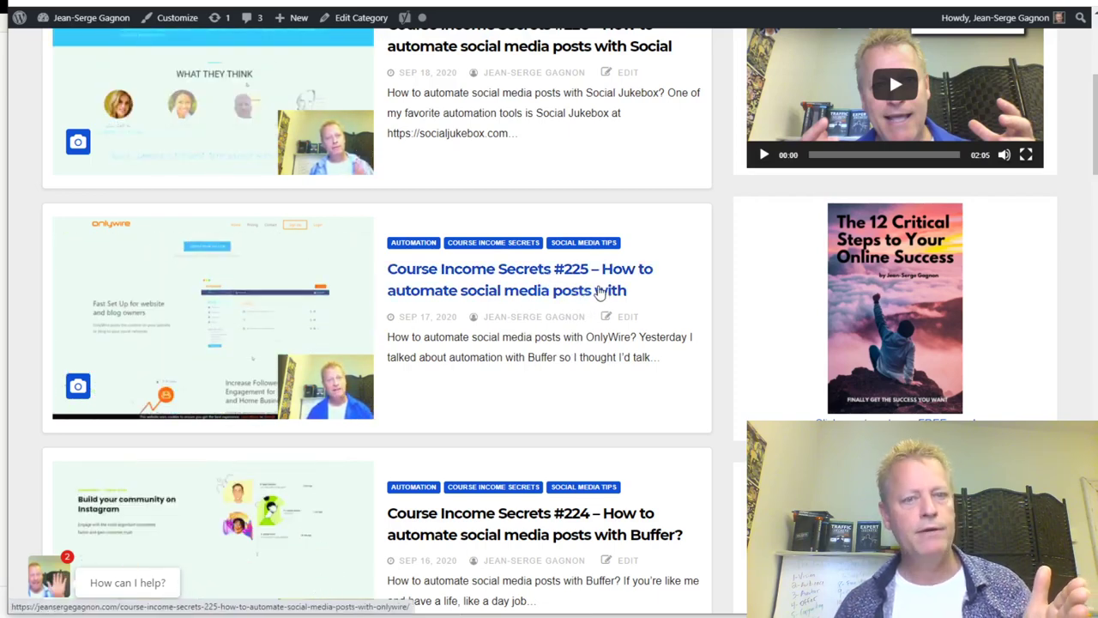
scroll(600, 292, up, 2)
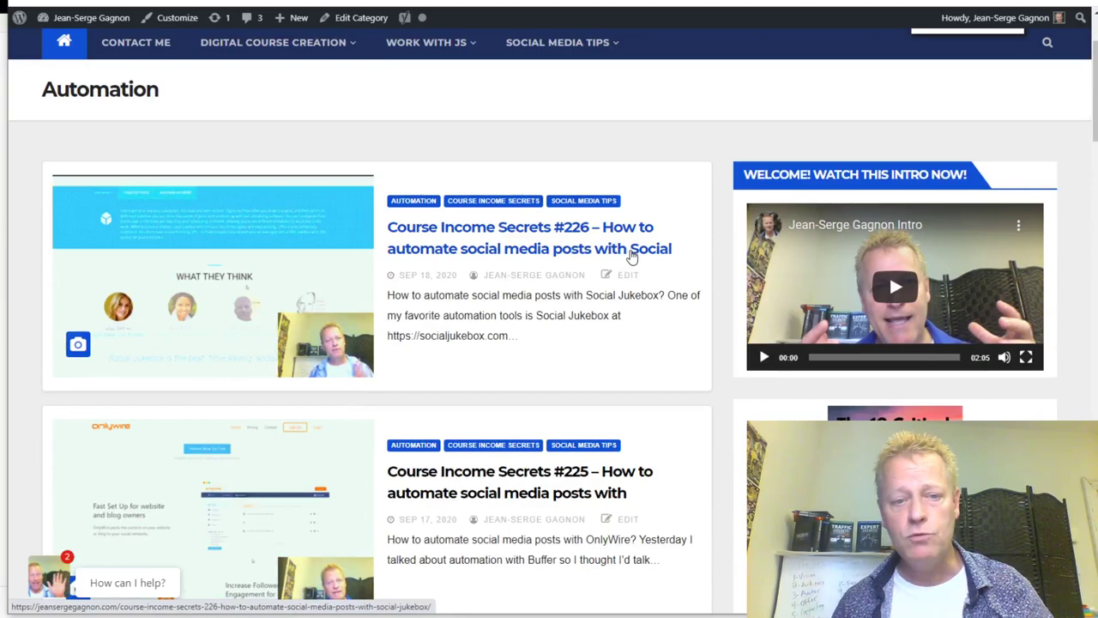
scroll(631, 256, down, 3)
scroll(632, 256, down, 6)
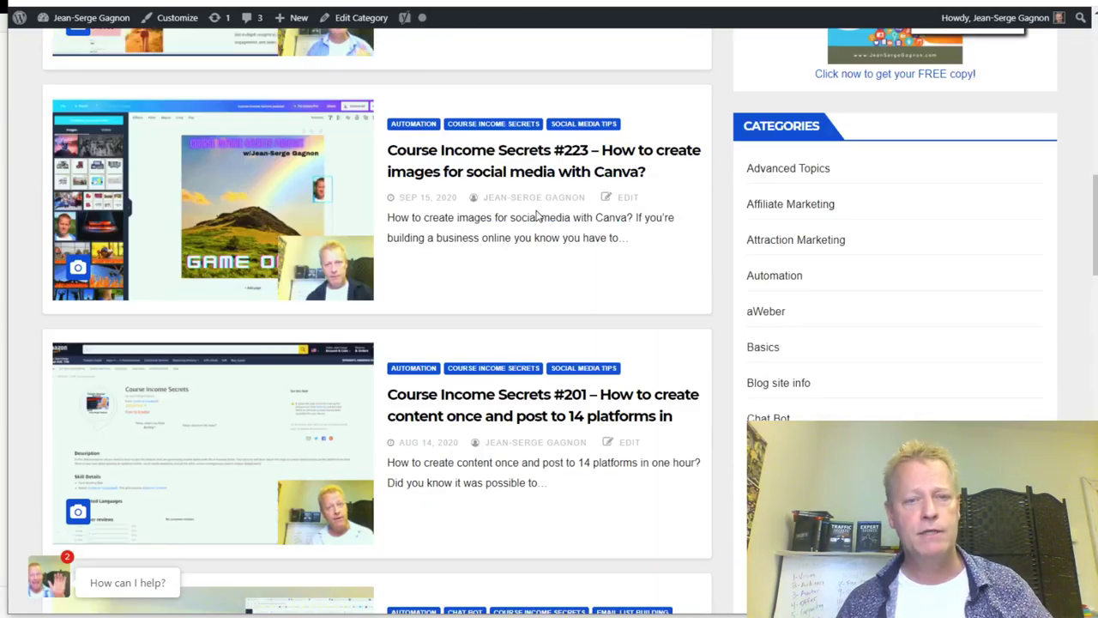
scroll(540, 261, down, 2)
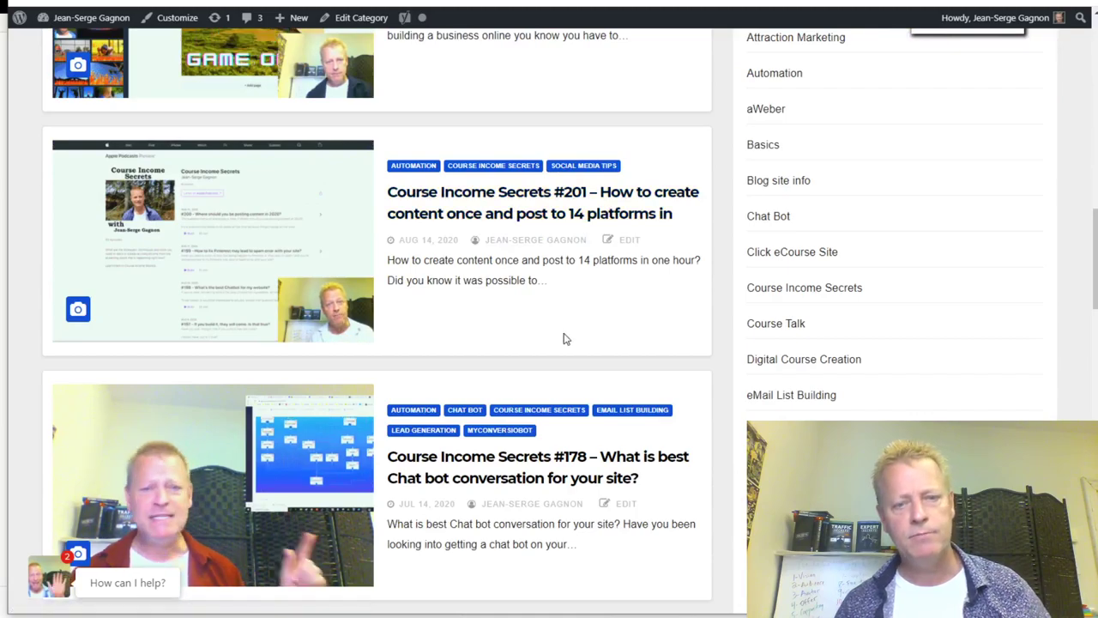
scroll(523, 308, down, 2)
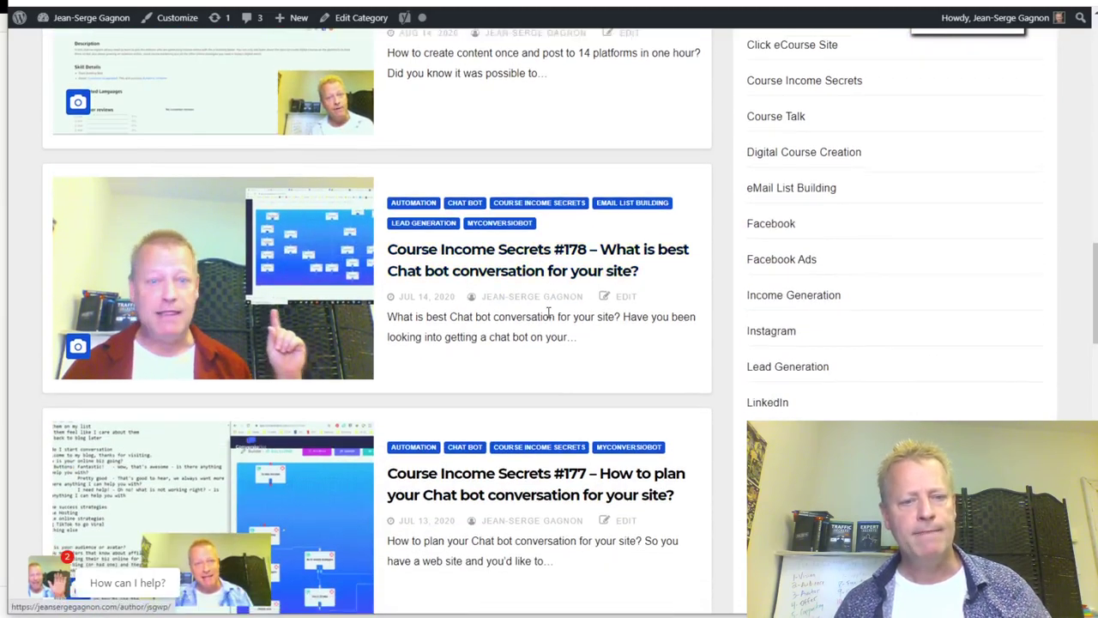
scroll(450, 317, down, 2)
scroll(461, 361, down, 3)
scroll(490, 334, up, 15)
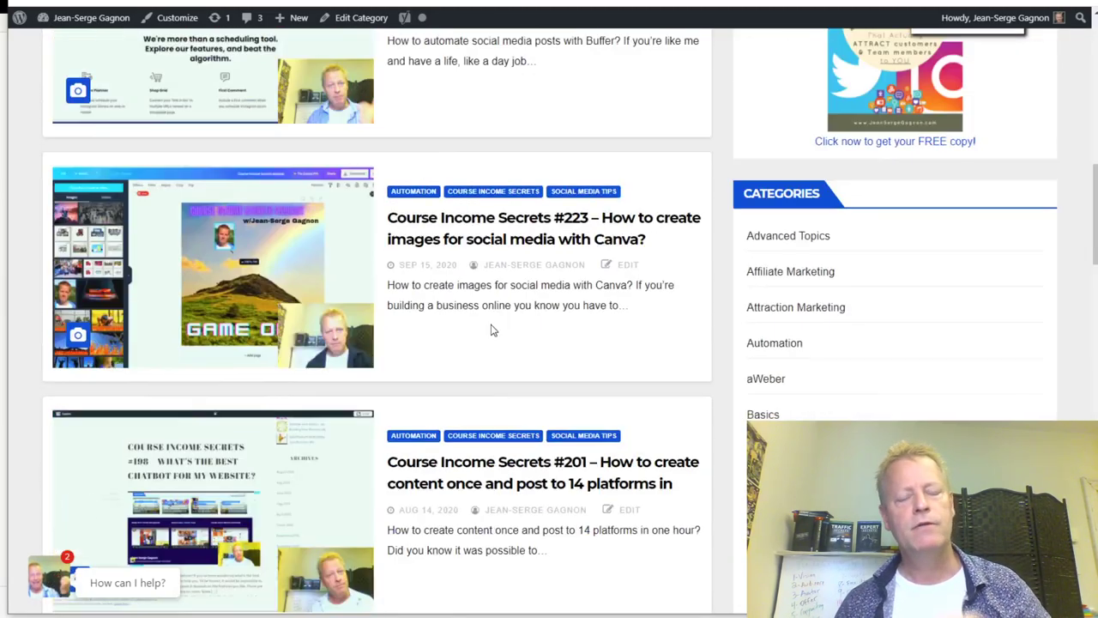
scroll(491, 331, up, 4)
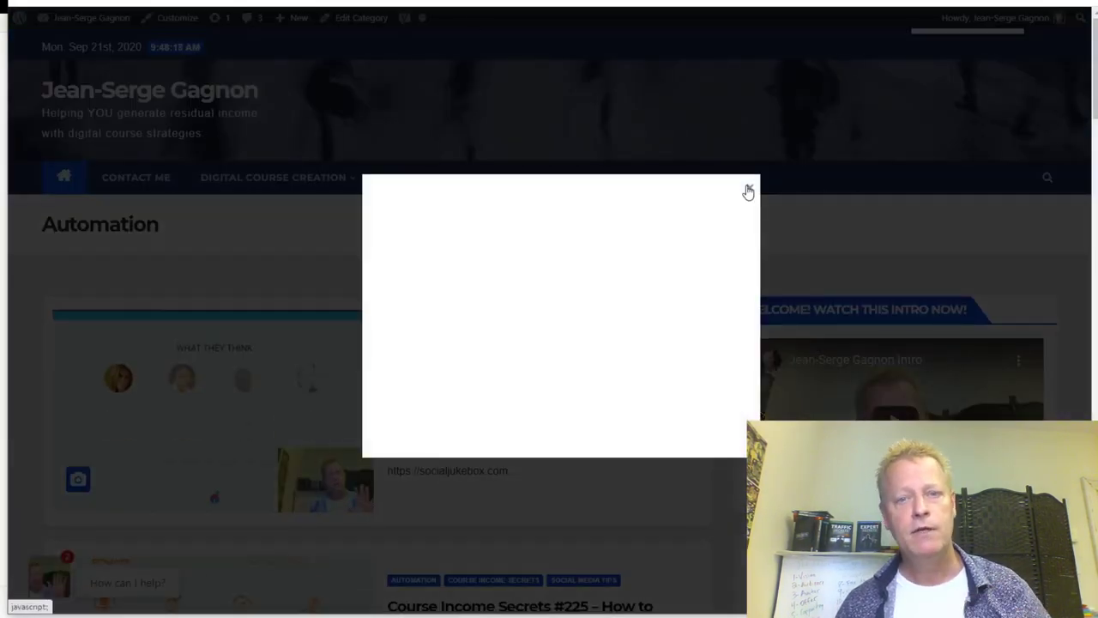
click(749, 187)
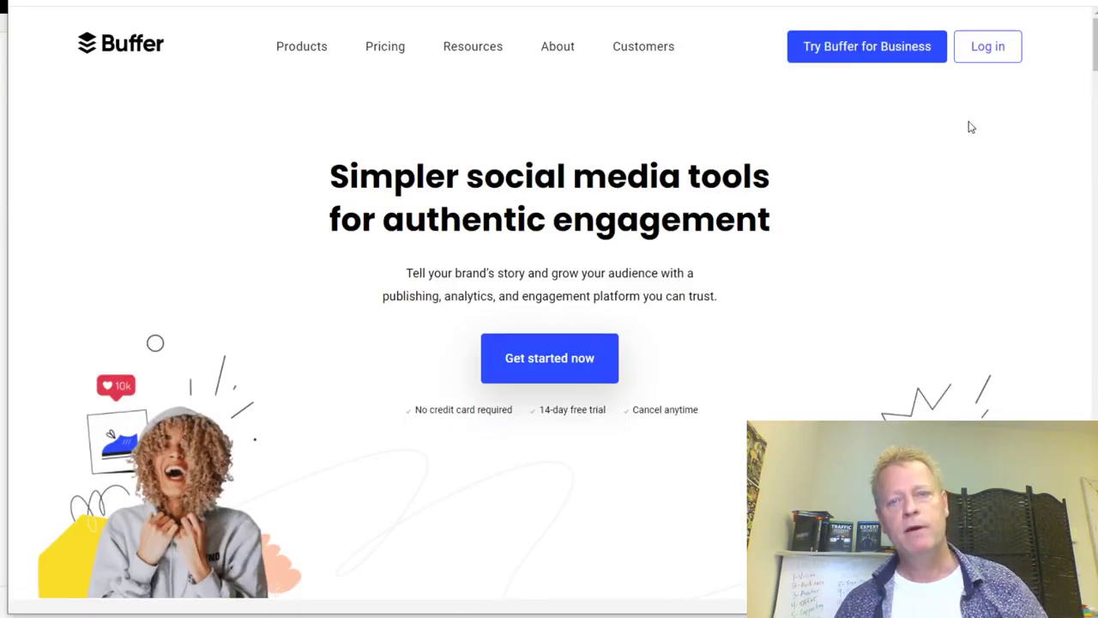
Step: Choose Log in on the Buffer homepage to sign in
click(985, 55)
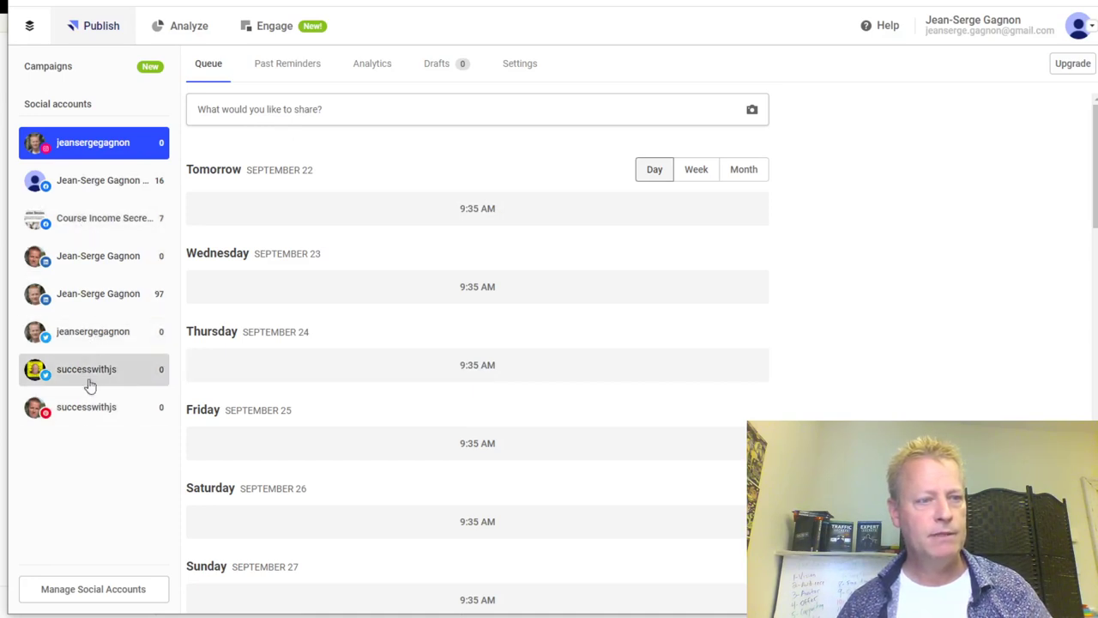
click(100, 340)
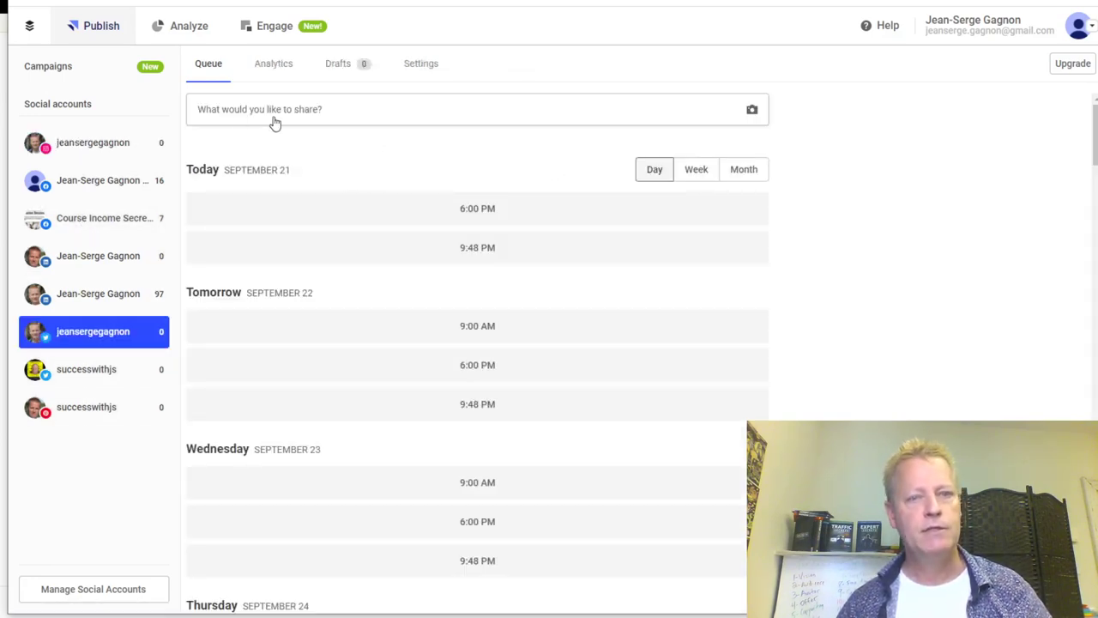
click(315, 120)
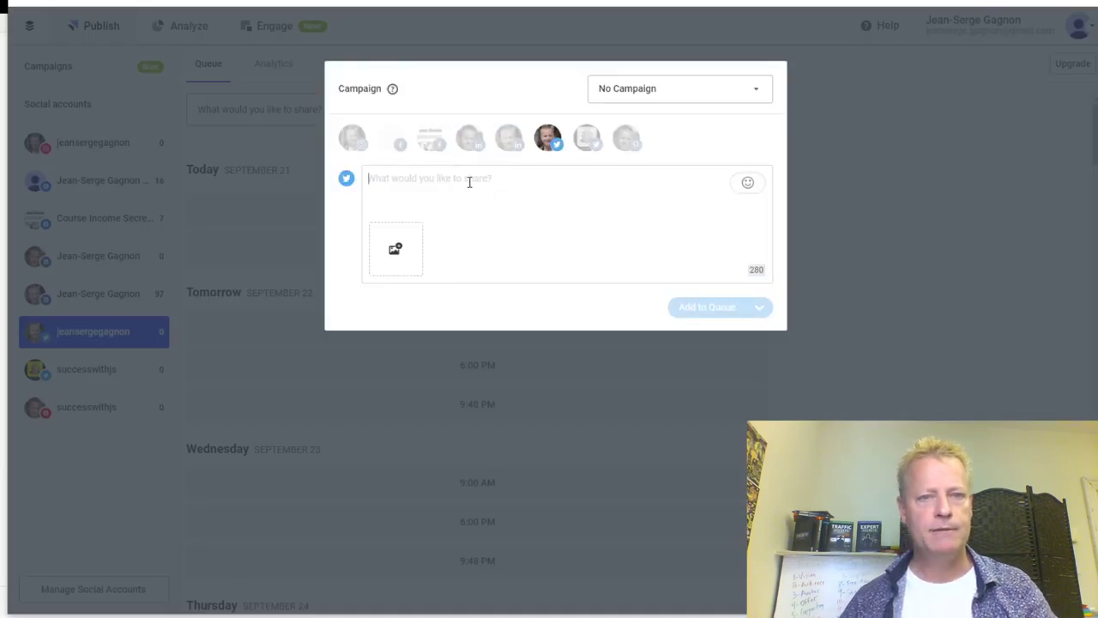
text(This is a post done during the cis226 episode of Course Income Secrets which you can see or read more about at cis226.jsgagnon.com)
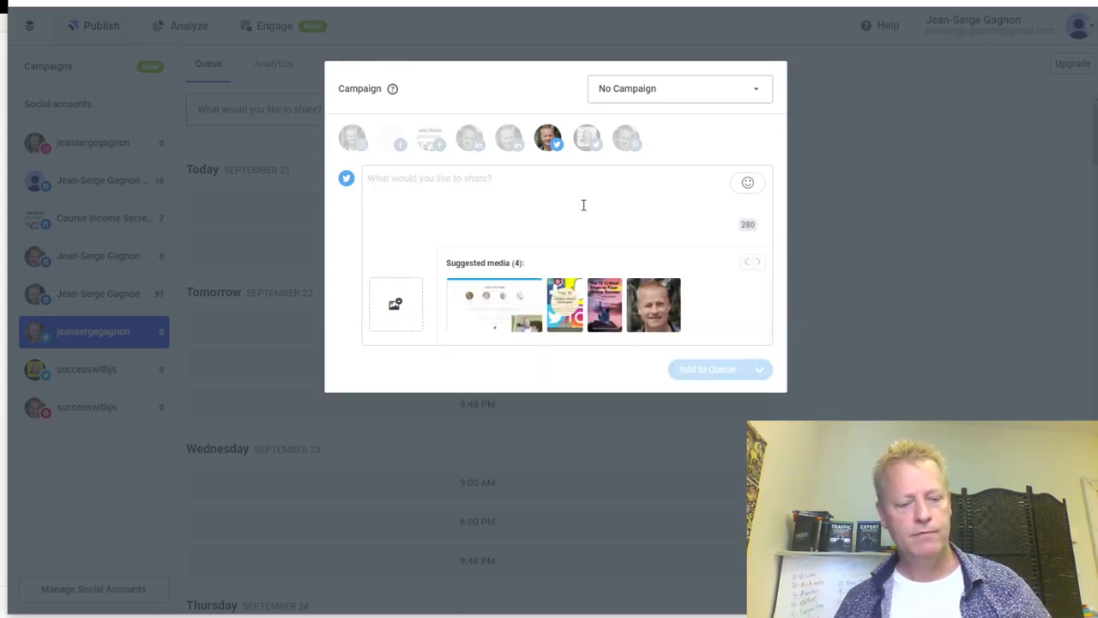
key(BackSpace)
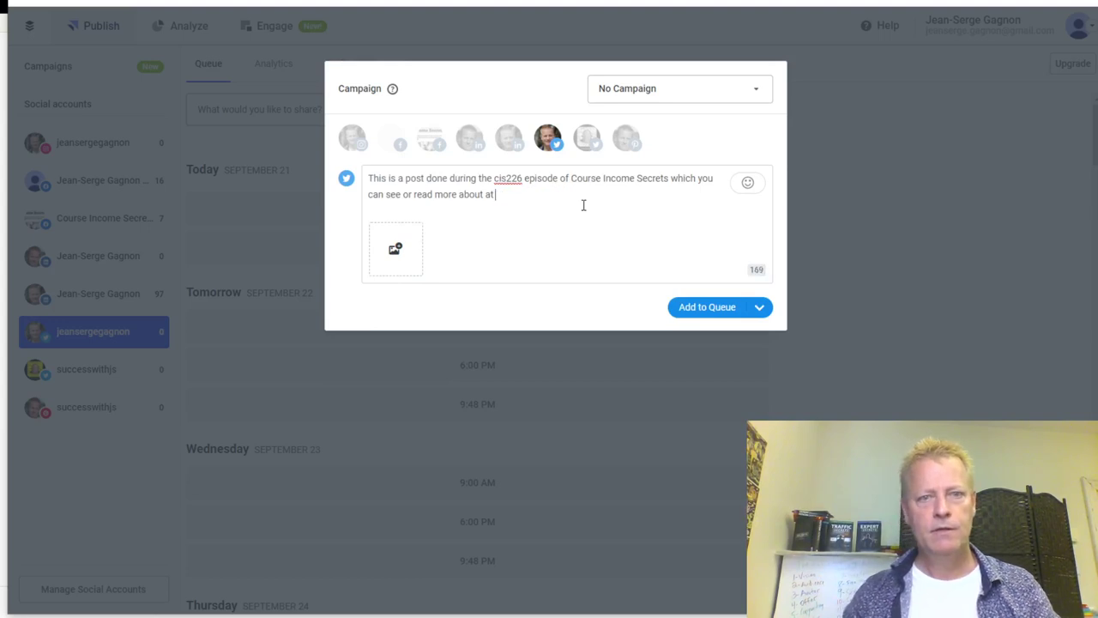
text(http:)
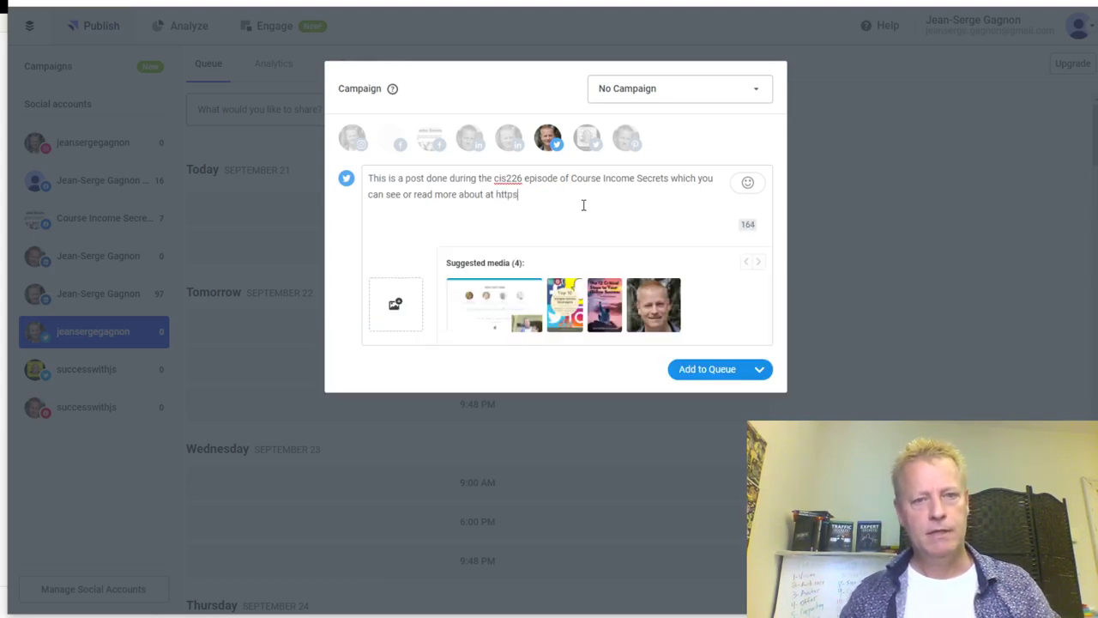
text(//)
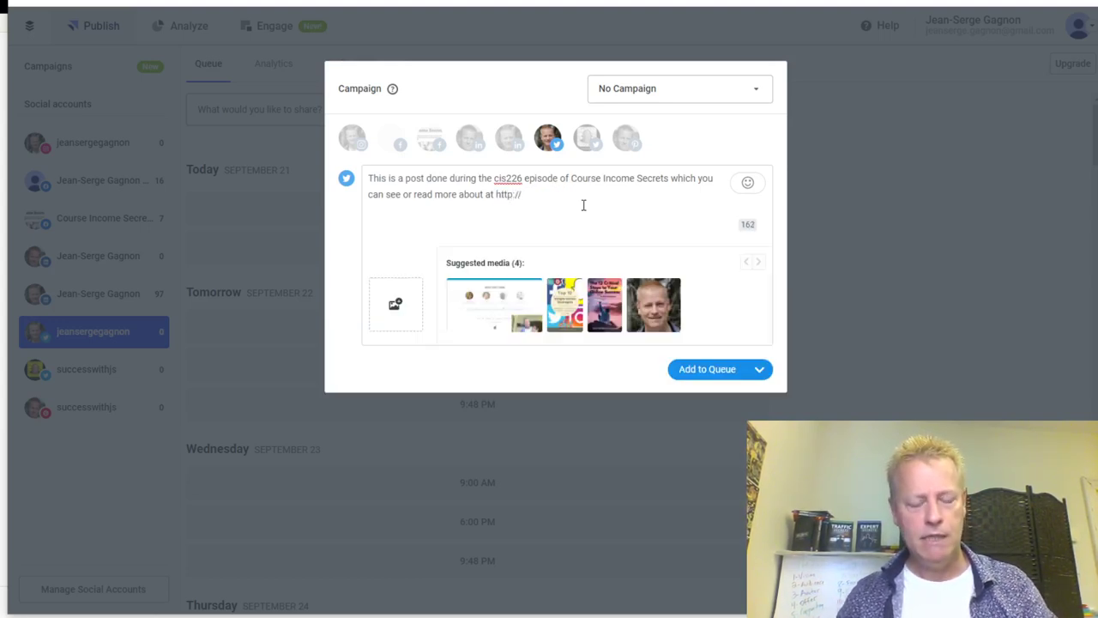
text(cis)
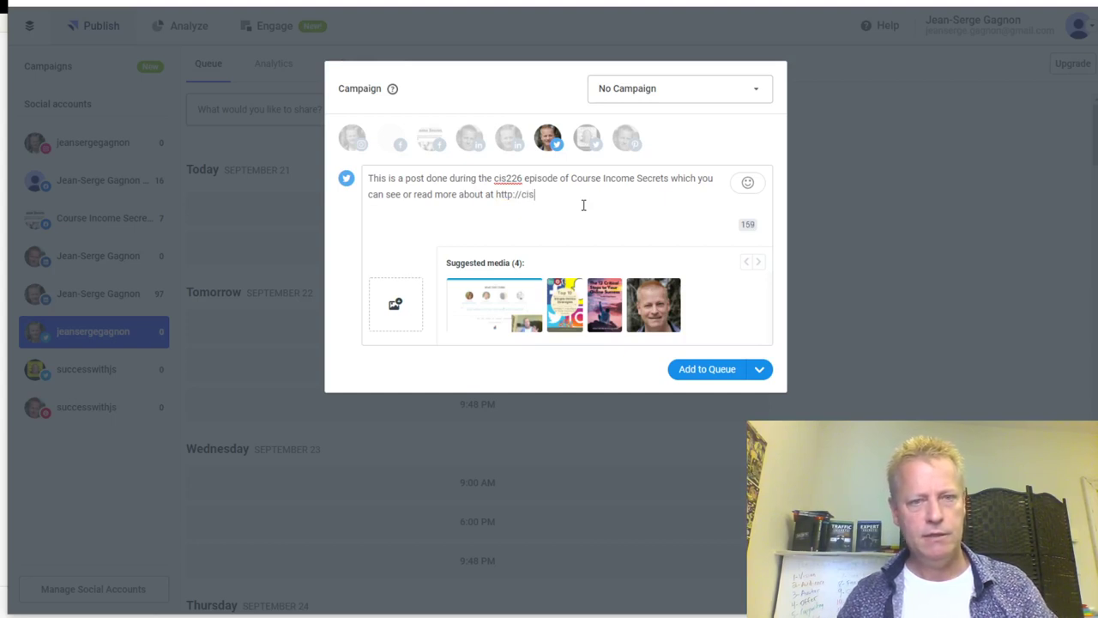
text(227)
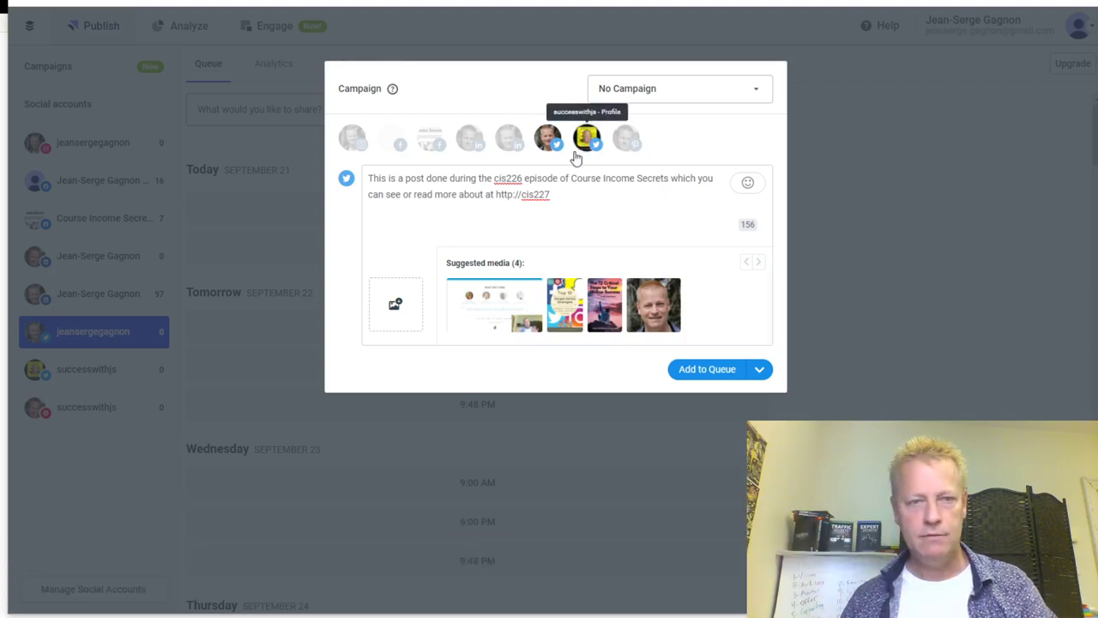
click(574, 198)
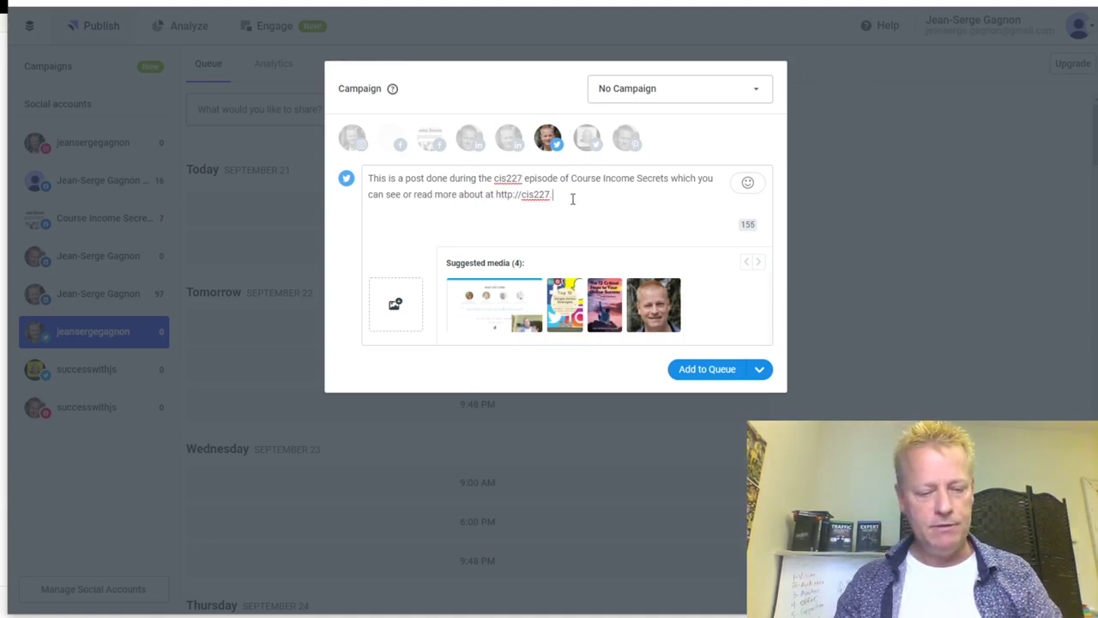
text(com)
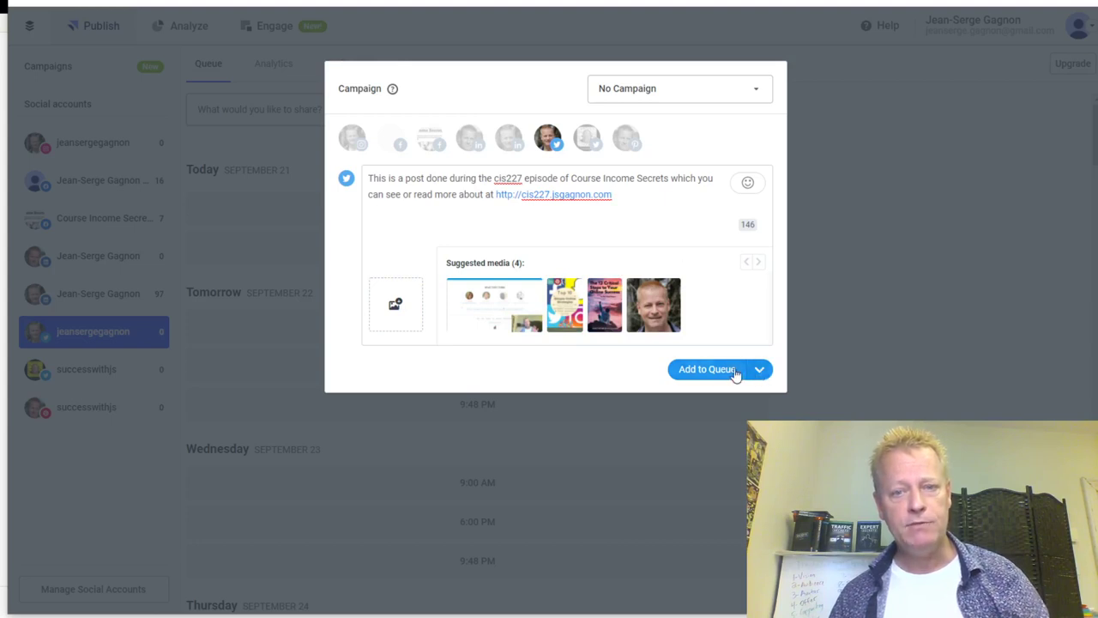
Step: Add both LinkedIn accounts and both Facebook pages as destinations, toggling Instagram on and off
click(508, 140)
click(469, 140)
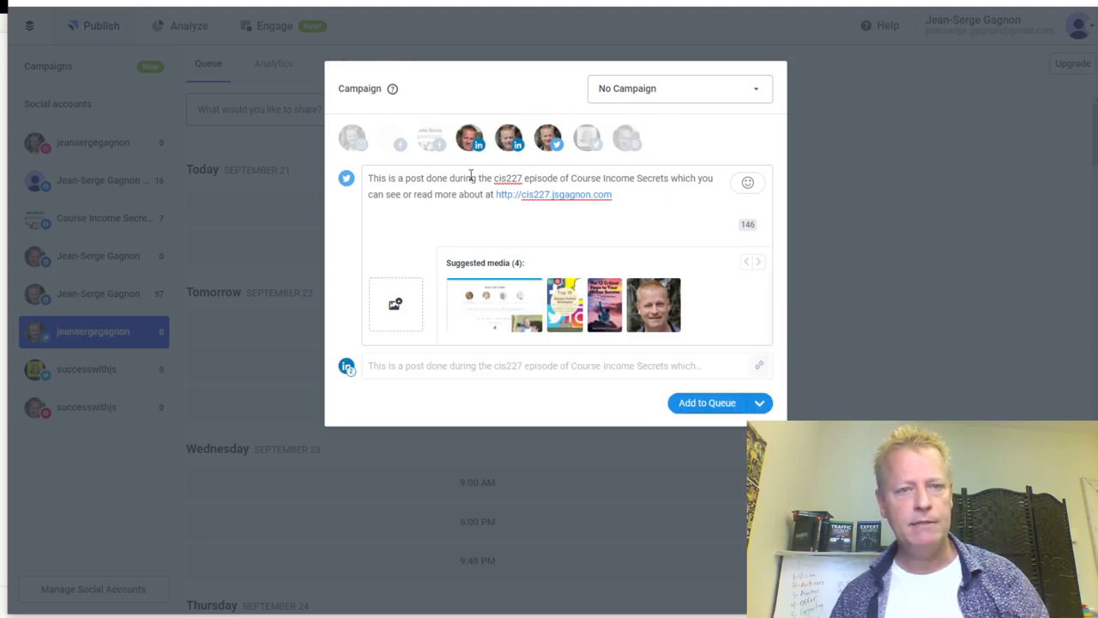
click(431, 140)
click(392, 141)
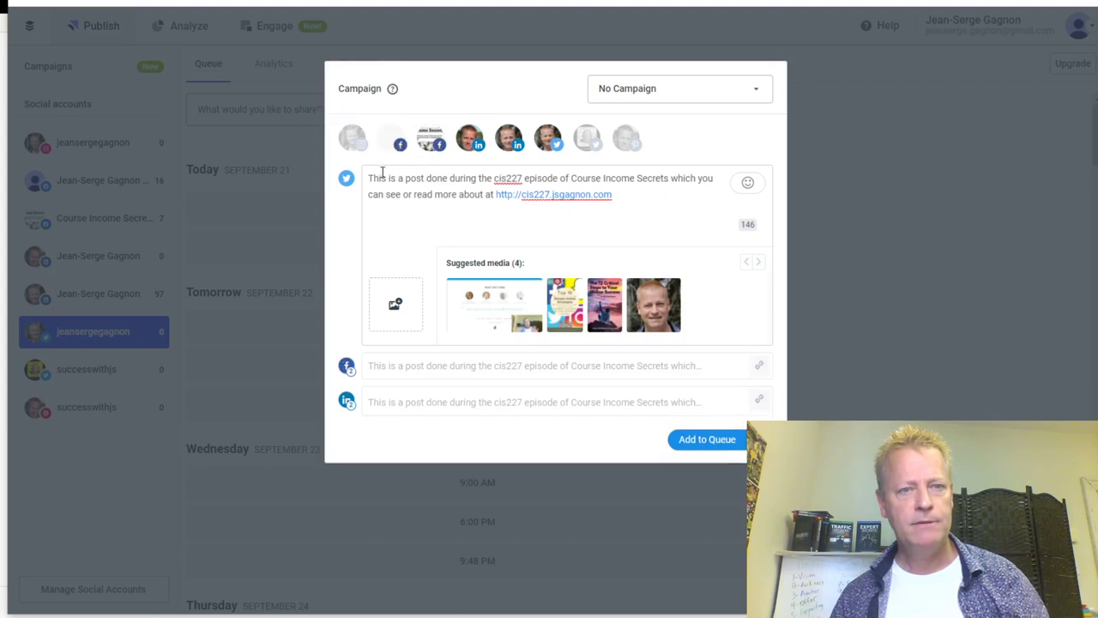
click(352, 140)
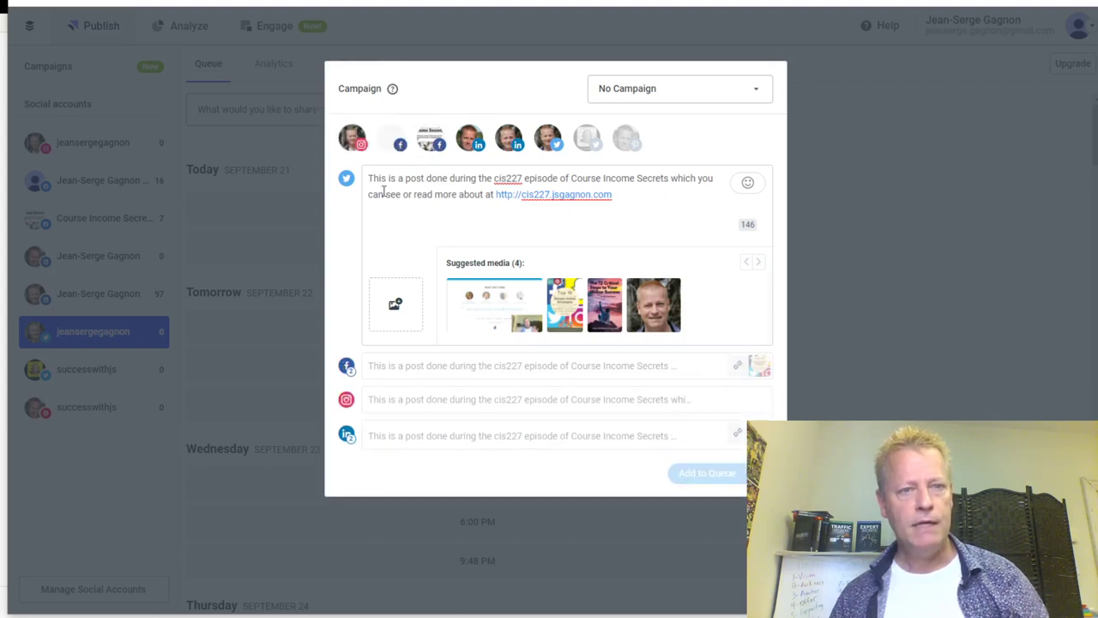
click(352, 140)
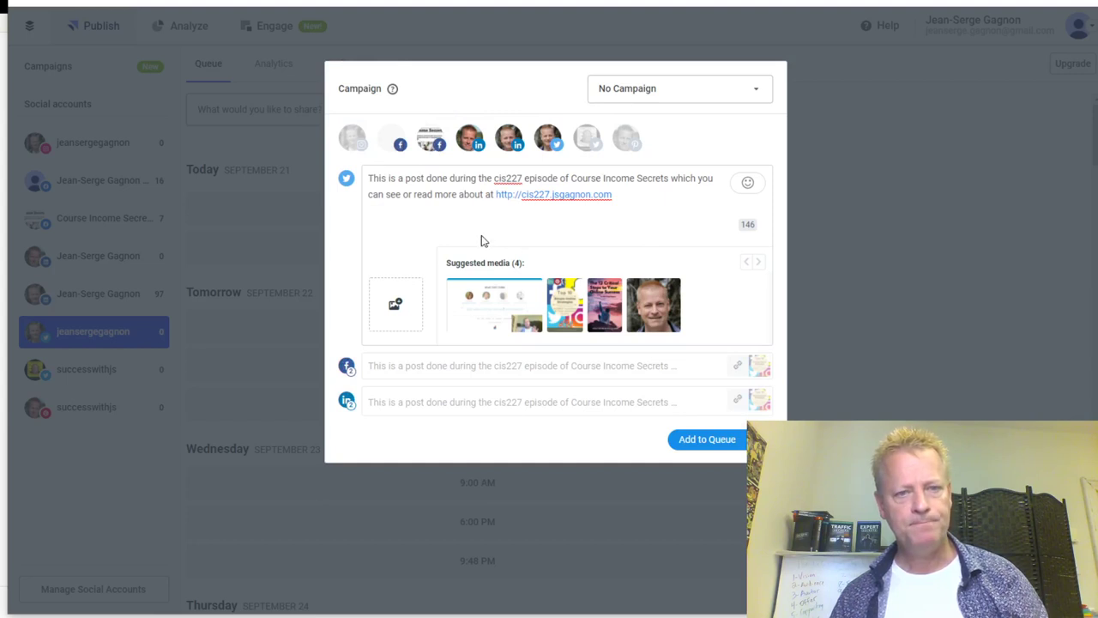
click(358, 148)
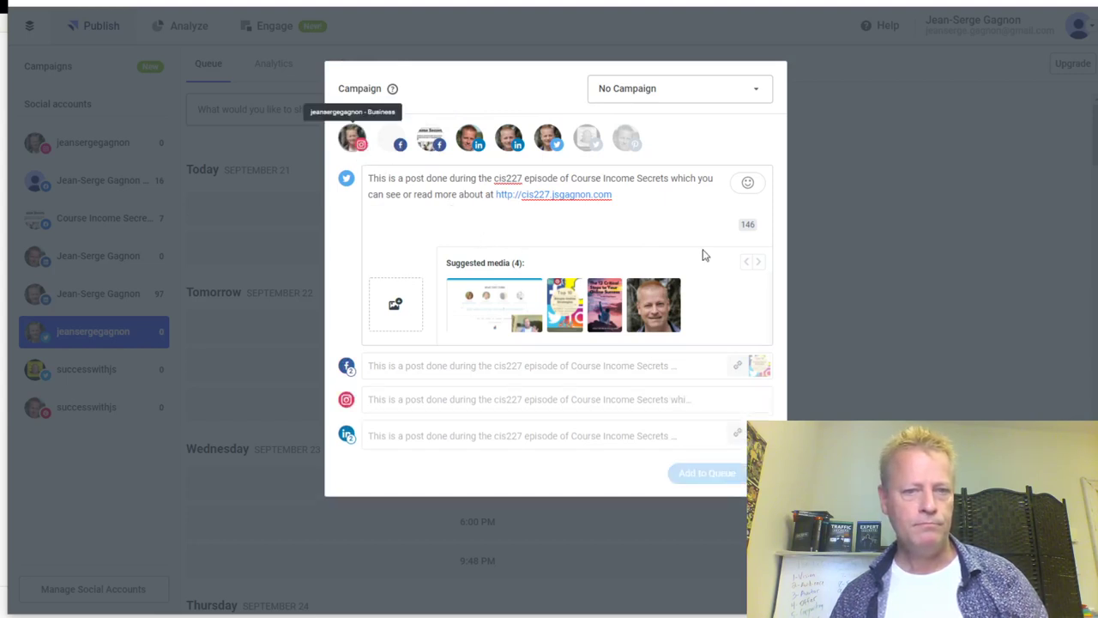
Step: Try the suggested images (pink image, man's photo, 12 Critical Steps), removing each
click(619, 312)
click(605, 319)
click(652, 306)
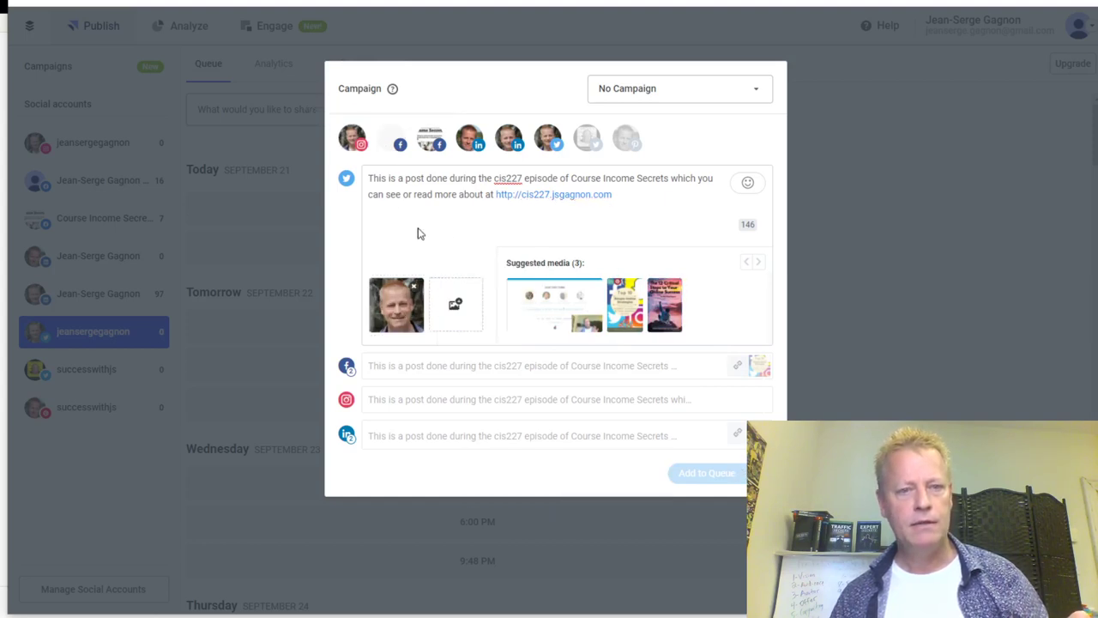
click(627, 195)
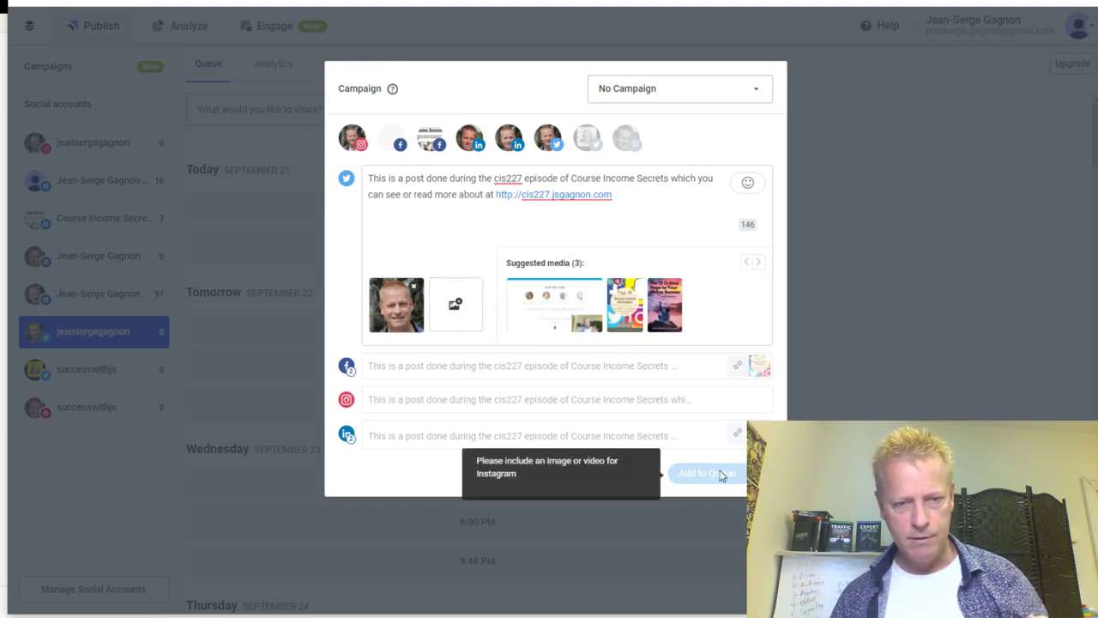
click(413, 286)
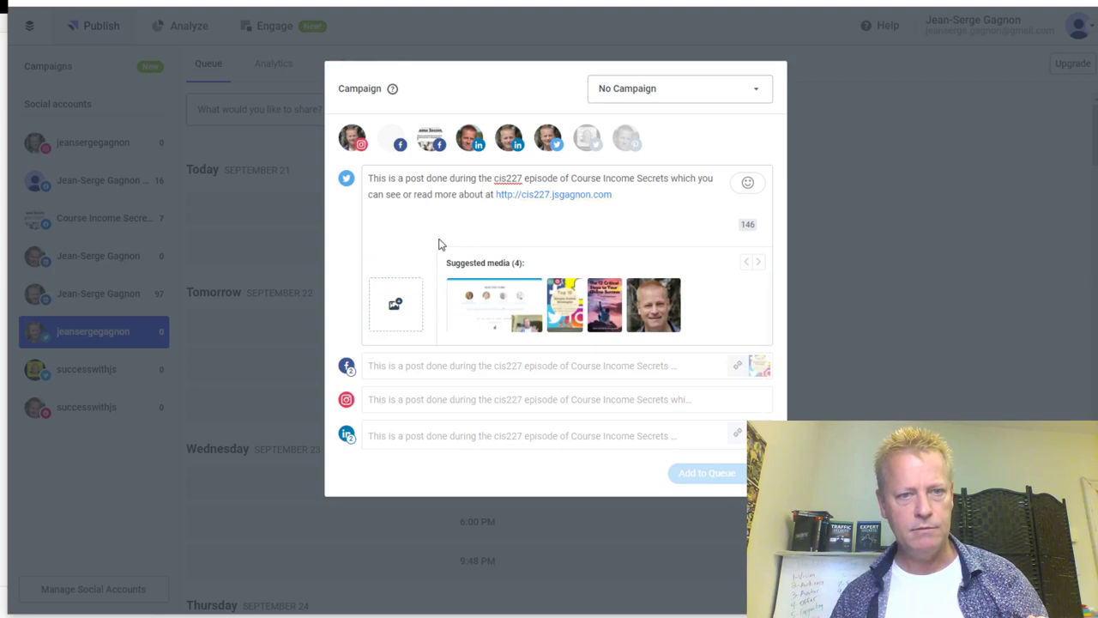
click(605, 305)
click(414, 285)
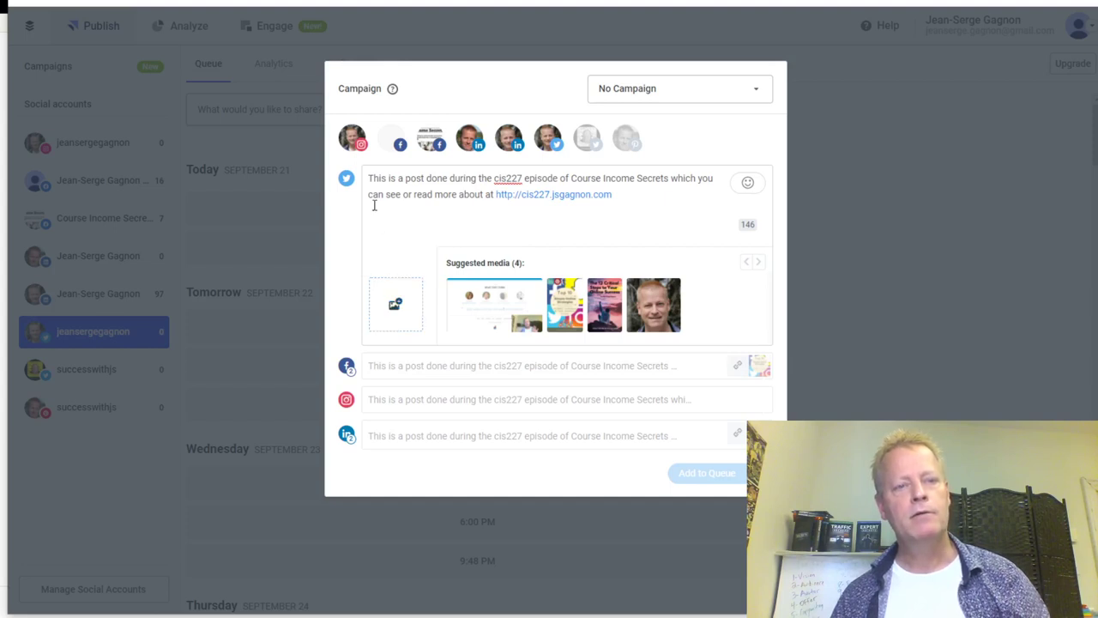
Step: Drop Instagram and all images, then queue the link post for today at 6:00 PM
click(351, 137)
click(607, 305)
click(494, 319)
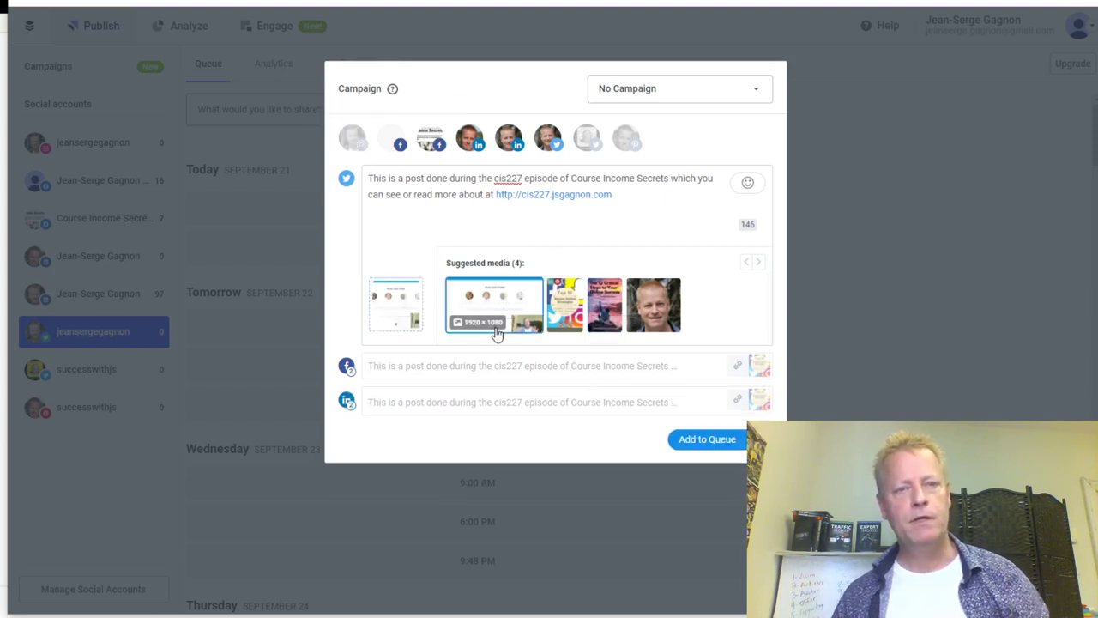
click(496, 333)
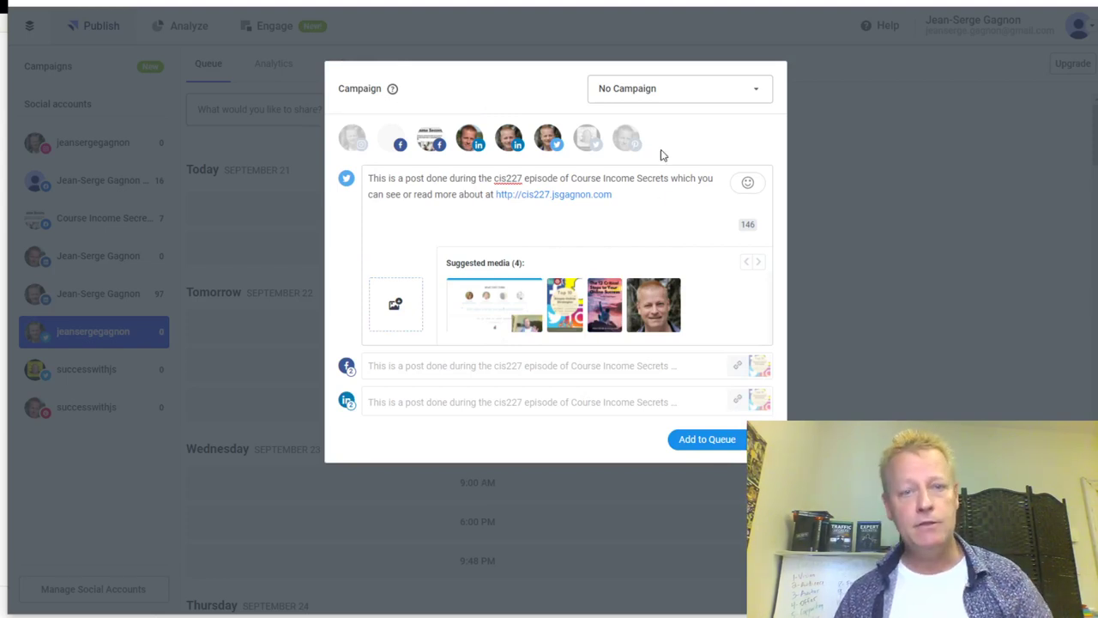
click(706, 440)
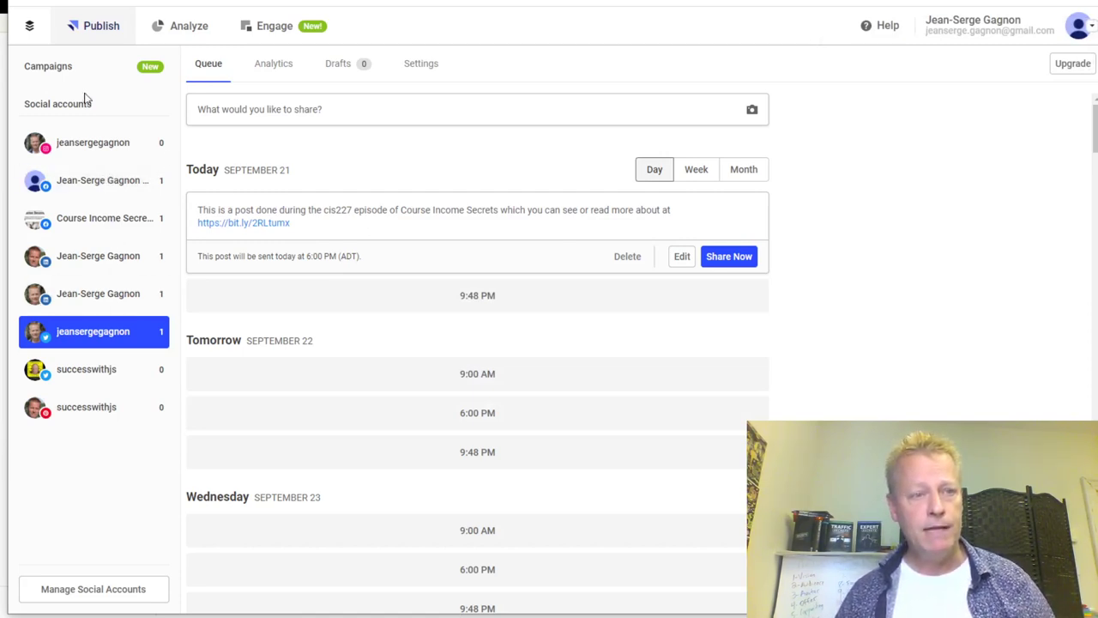
Step: Review Twitter's General settings and posting schedule, then show Instagram's empty 9:35 AM queue
click(424, 65)
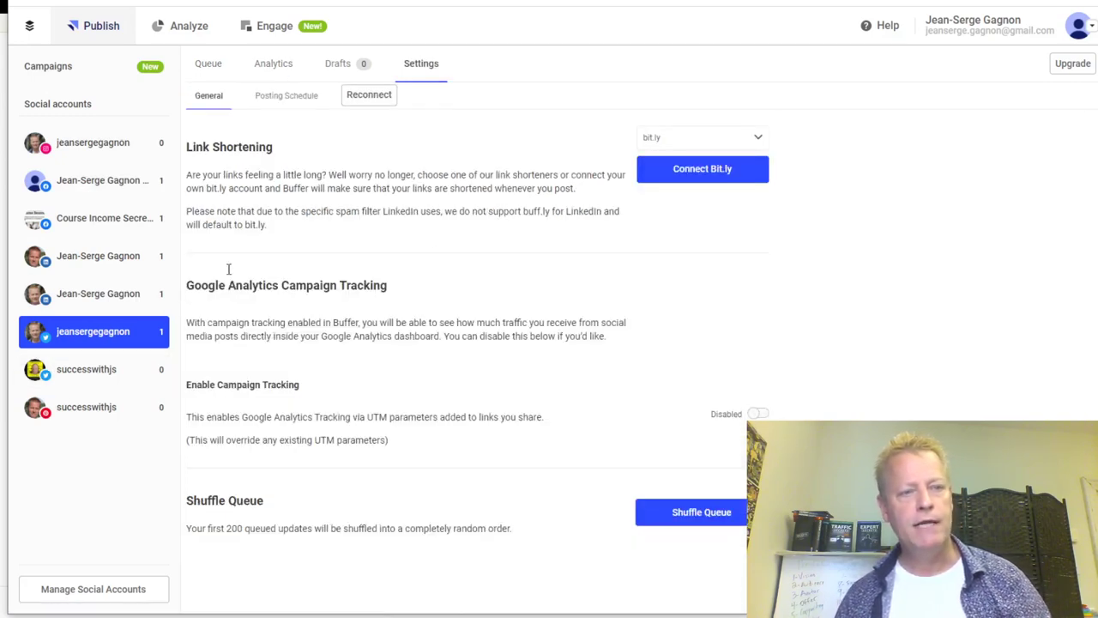
click(280, 101)
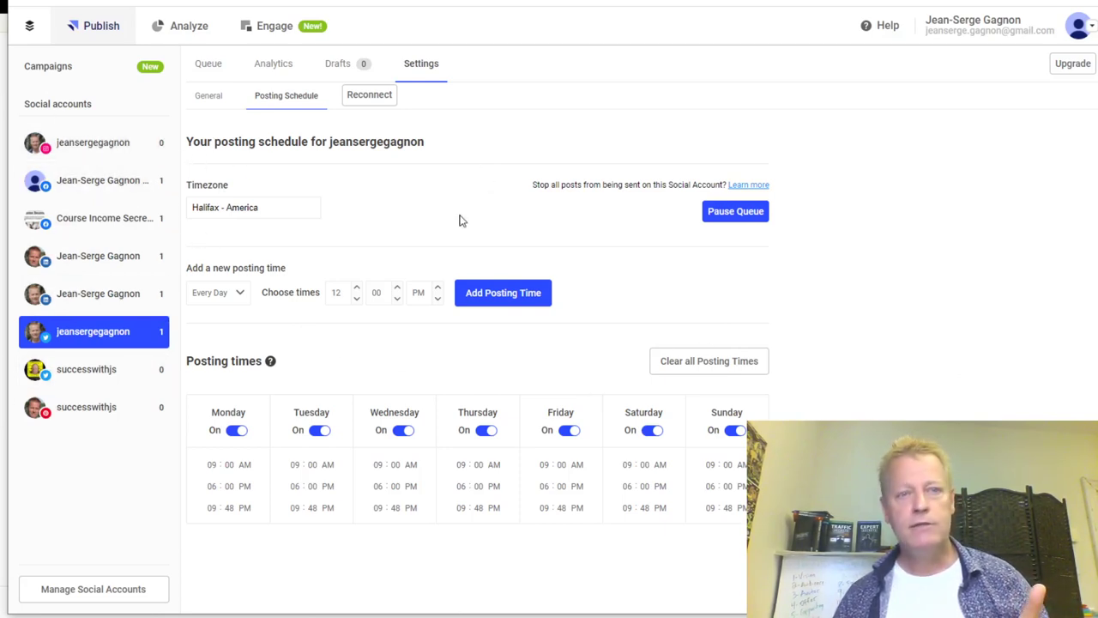
click(109, 142)
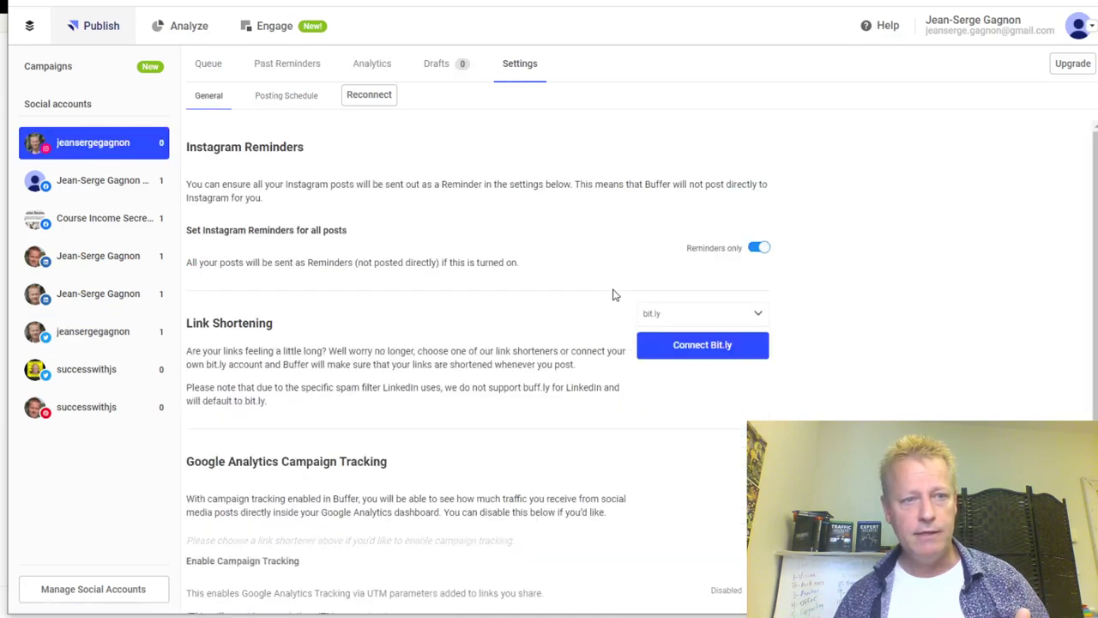
click(214, 67)
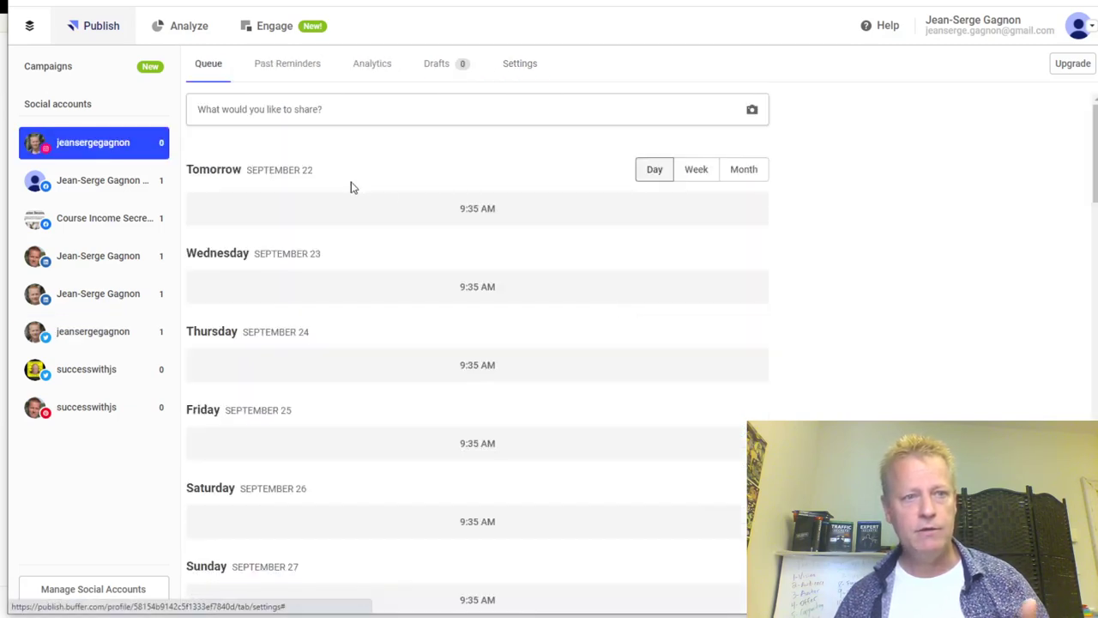
Step: Start an Instagram post and upload FB_IMG_1564094140750.jpg from the quote images folder
click(271, 111)
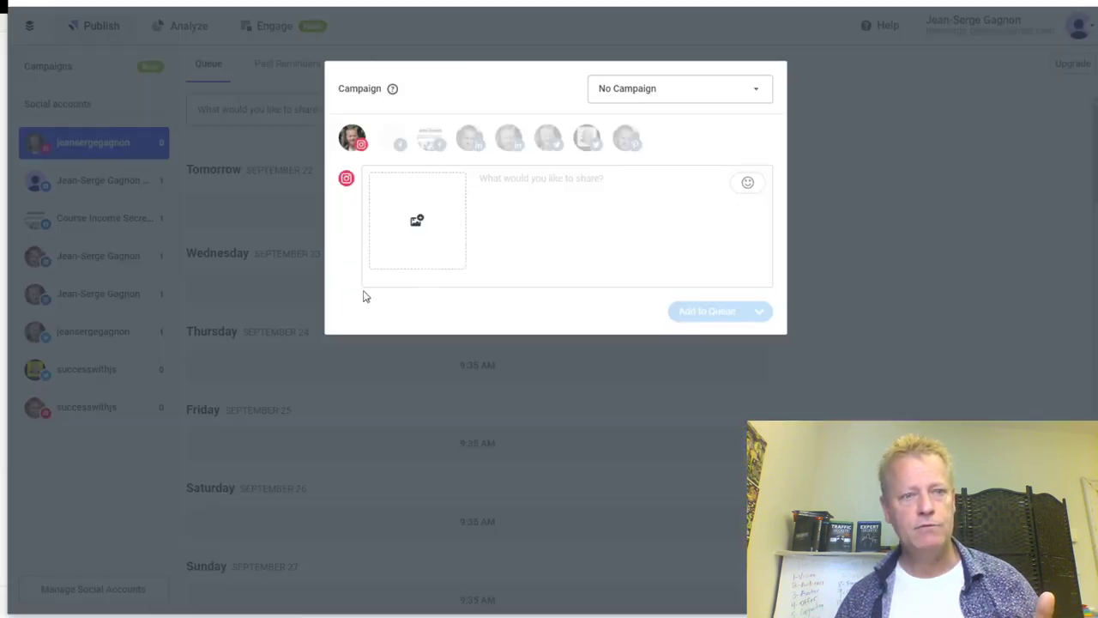
click(437, 269)
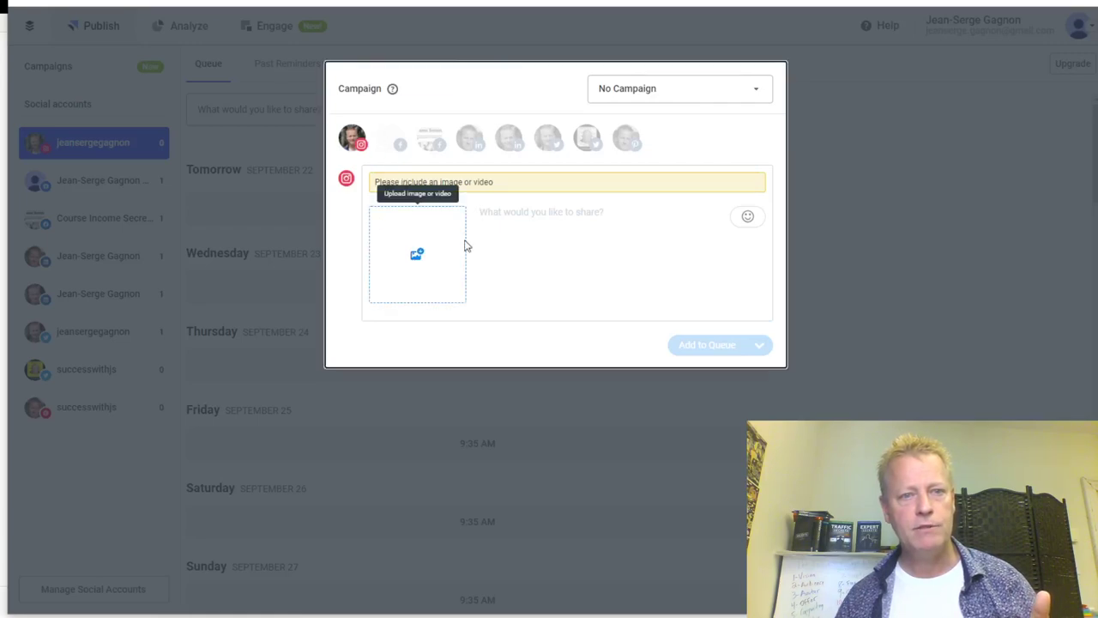
click(424, 270)
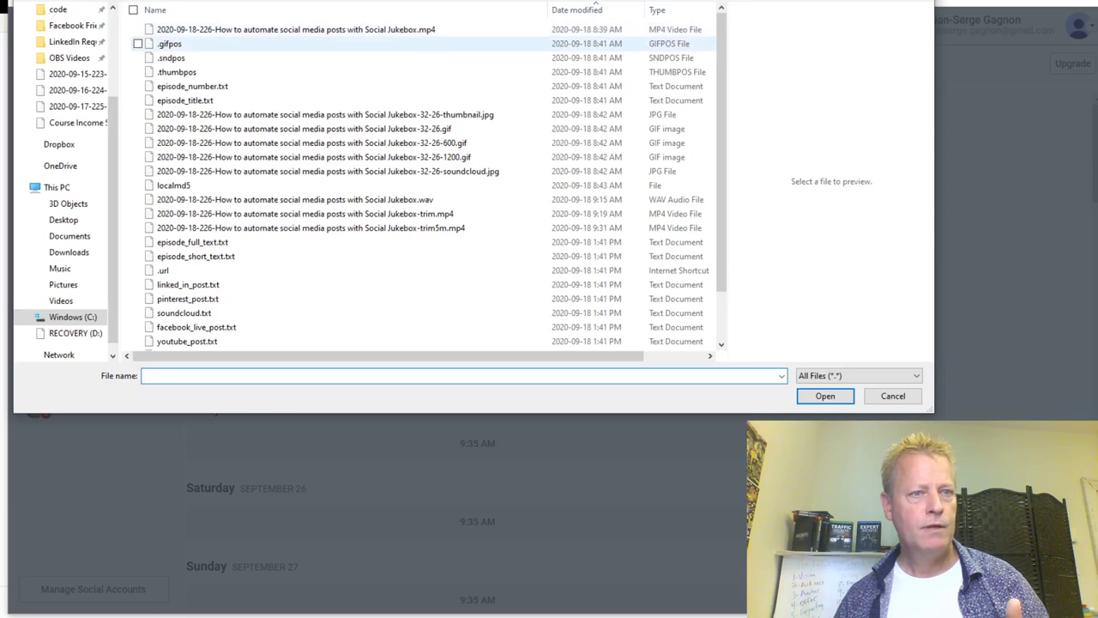
key(alt+Up)
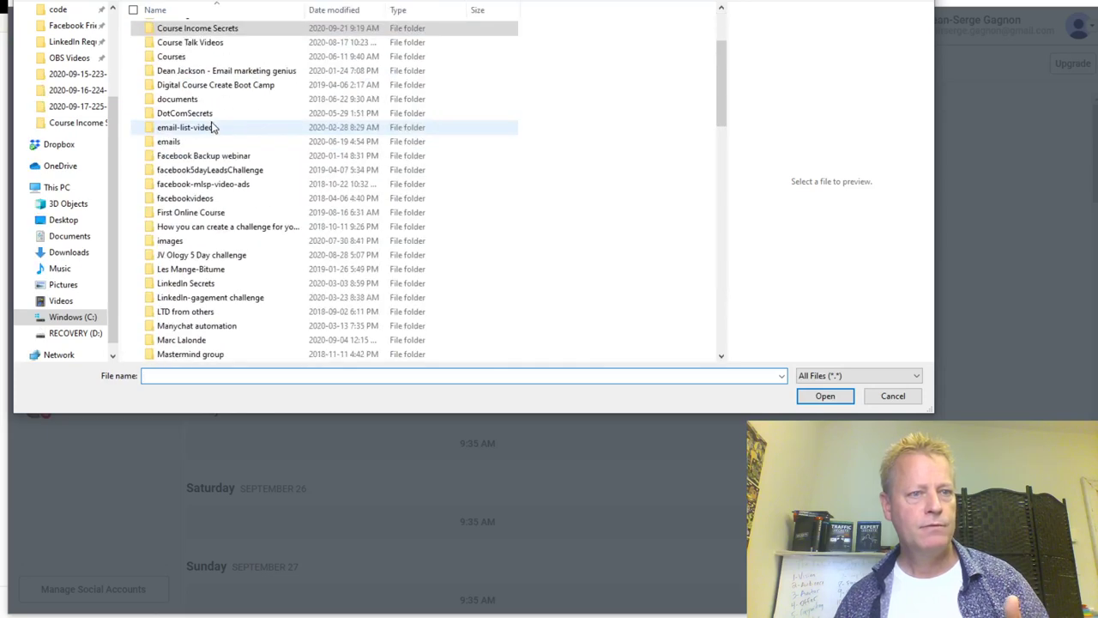
scroll(201, 86, up, 3)
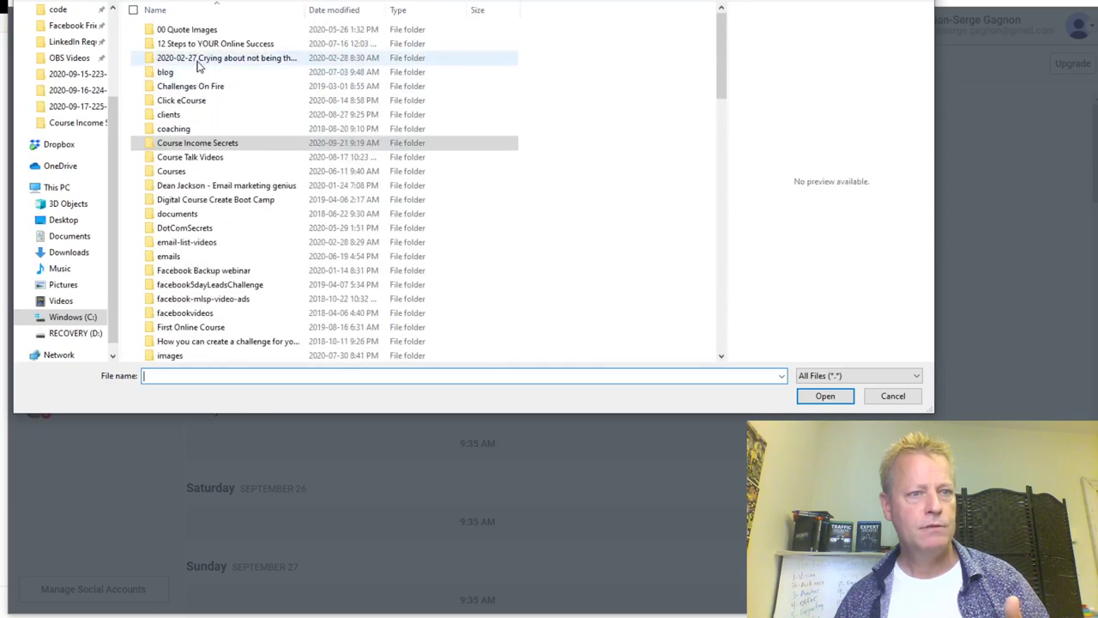
double_click(198, 60)
click(219, 187)
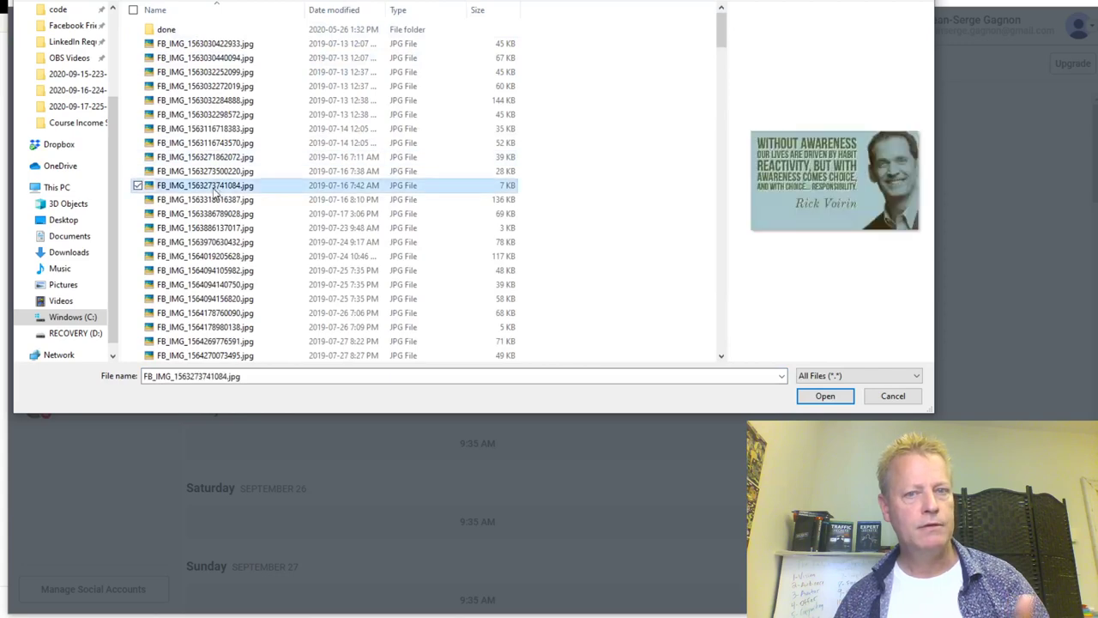
click(245, 214)
click(258, 285)
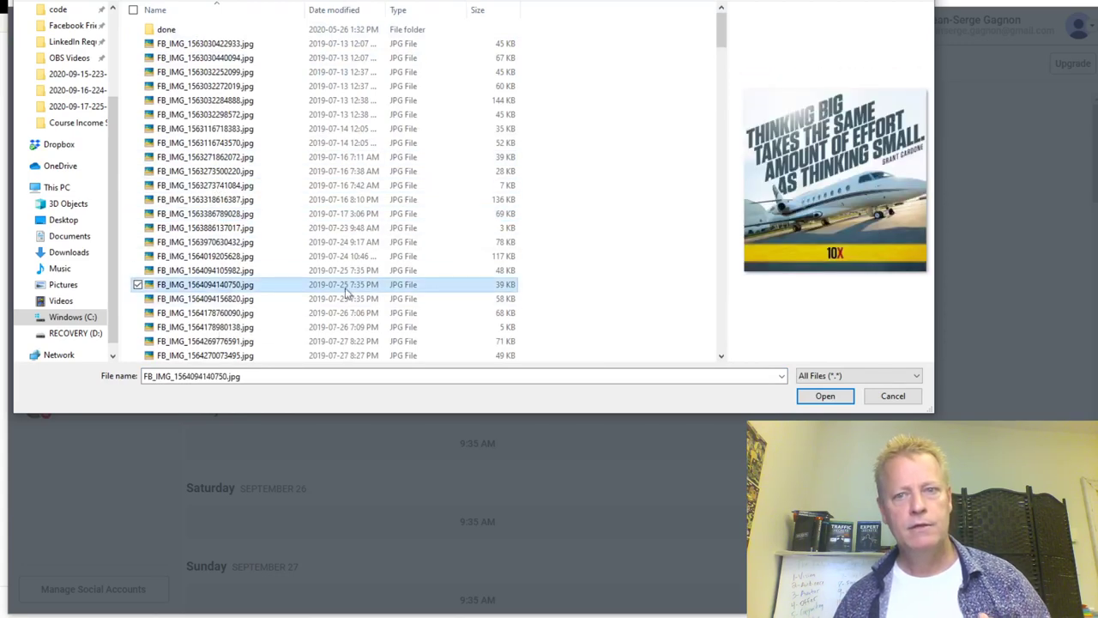
click(826, 396)
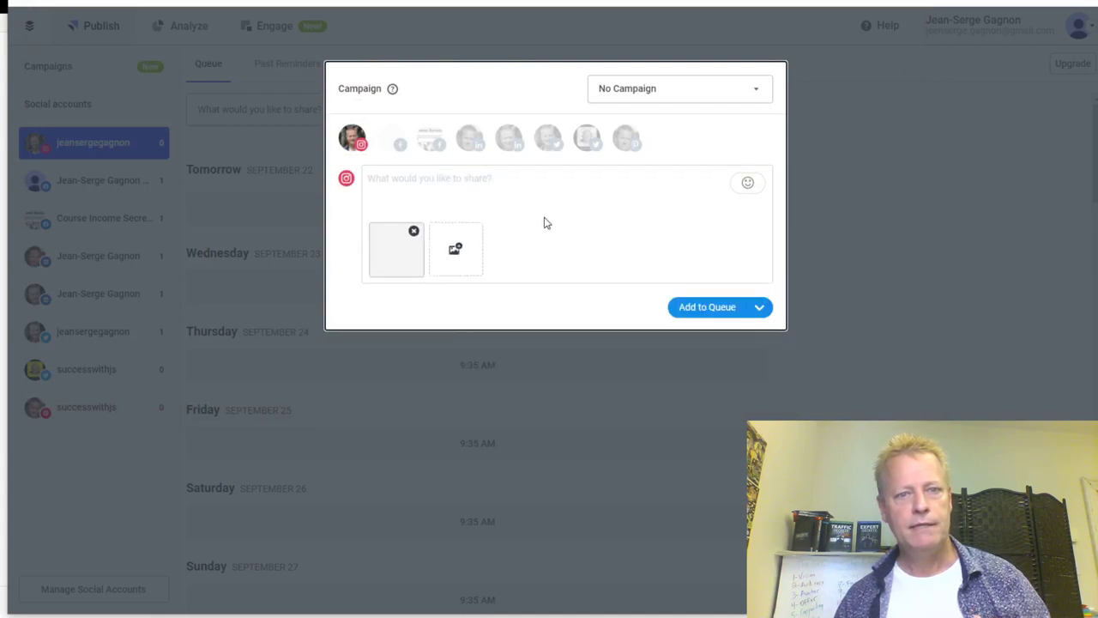
Step: Check the enlarged jet image and write the caption 'Are you thinking small? Shame on you!'
click(463, 181)
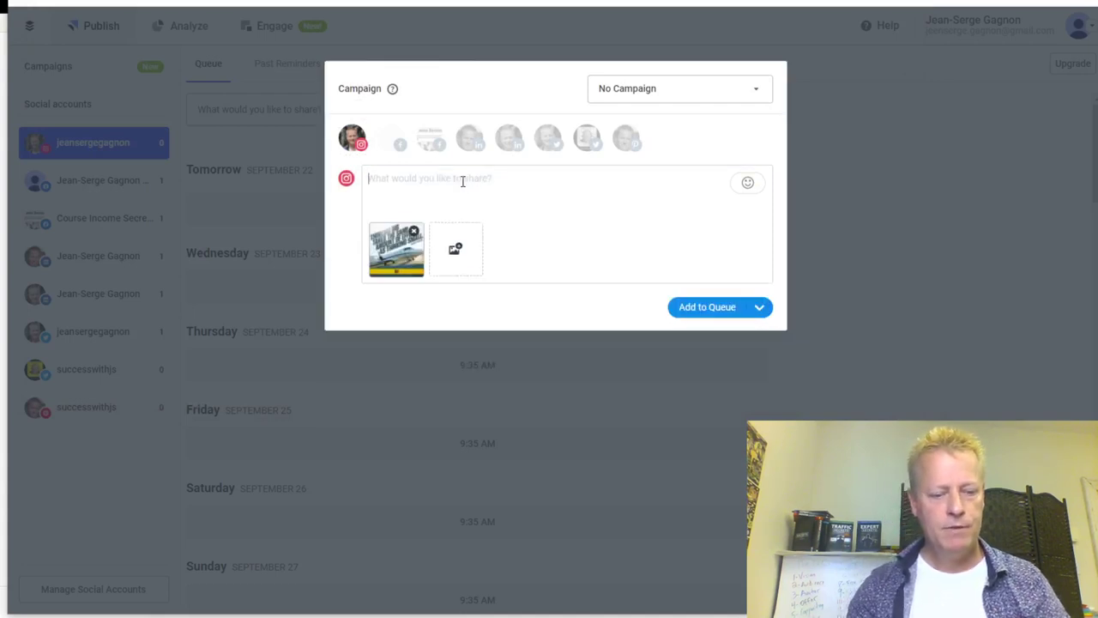
click(397, 269)
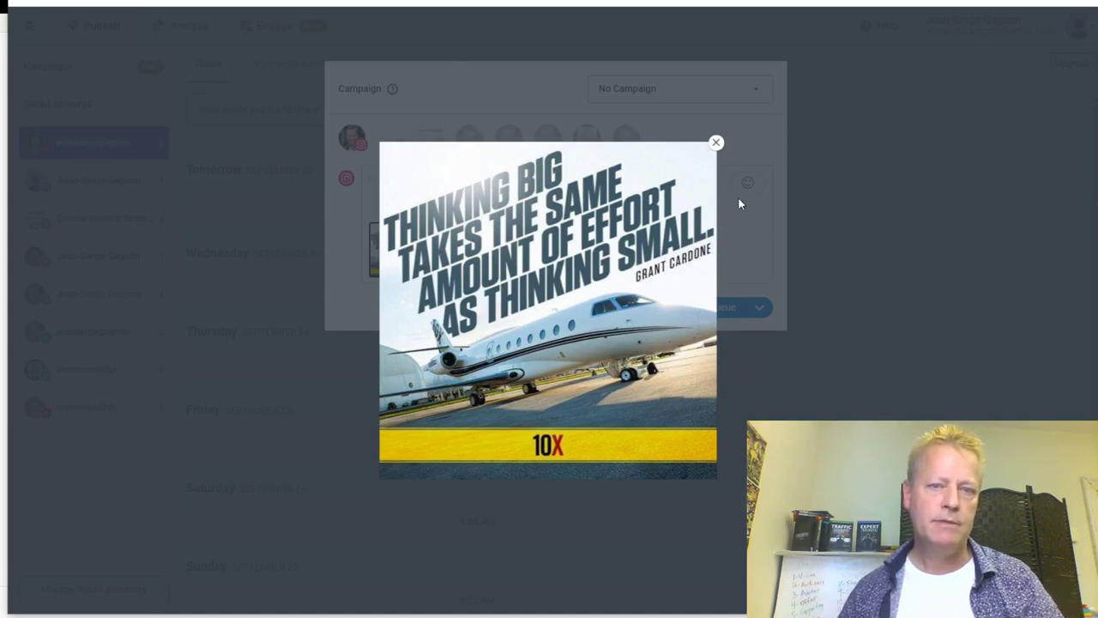
click(717, 144)
click(457, 187)
text(Are you thinking samell)
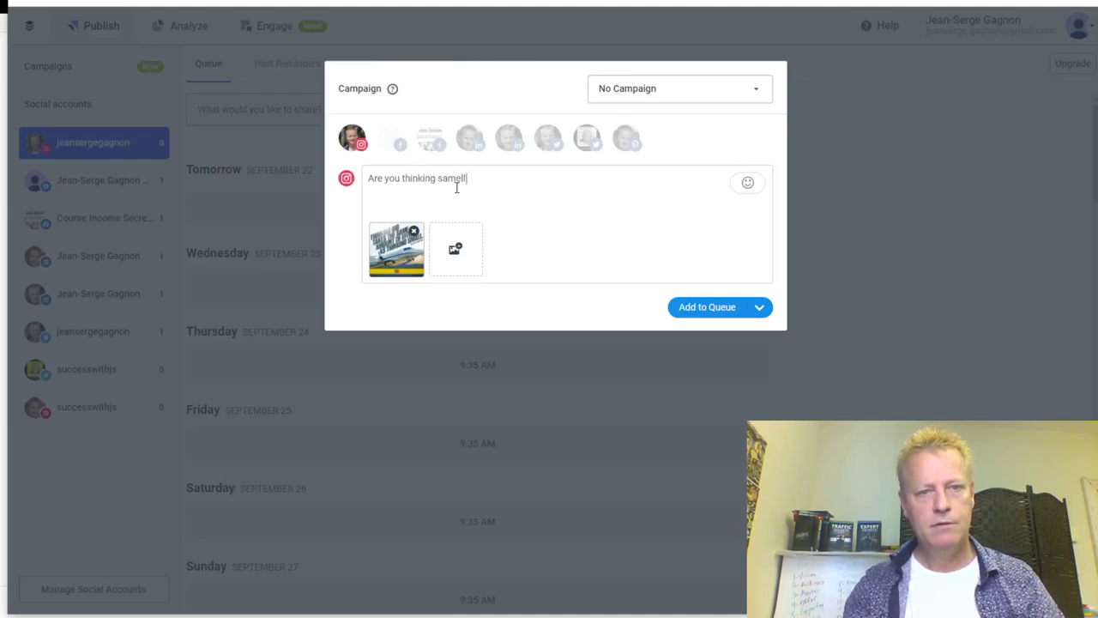
key(BackSpace)
key(BackSpace)
key(BackSpace)
key(BackSpace)
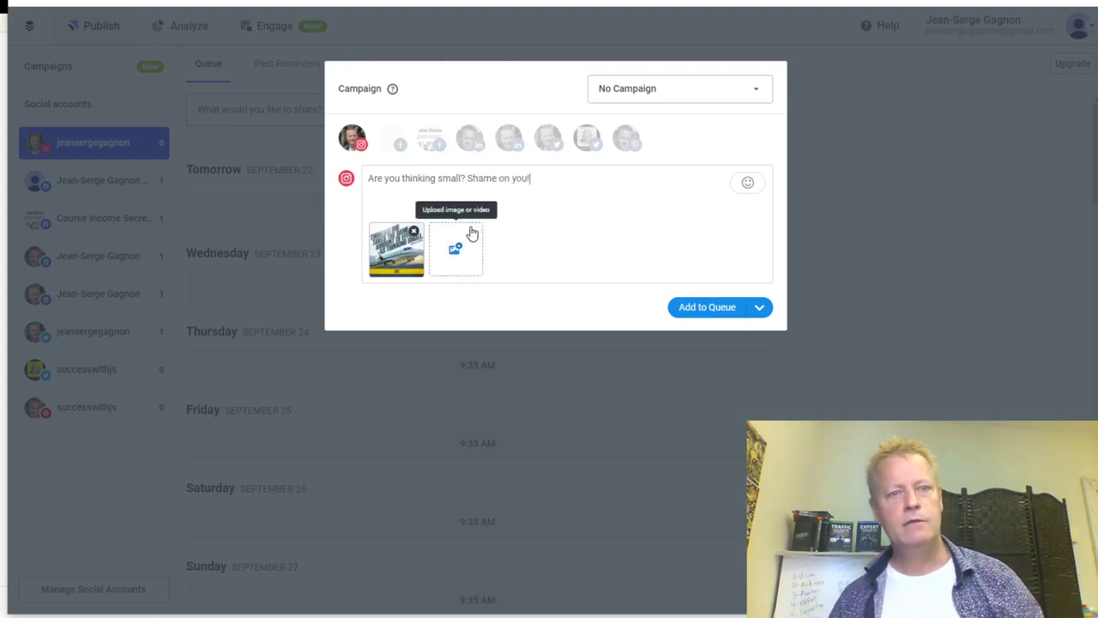
Step: Add Facebook, both LinkedIn, Twitter and Pinterest with a board, then queue for September 22, 9:35 AM
click(429, 142)
click(469, 139)
click(508, 139)
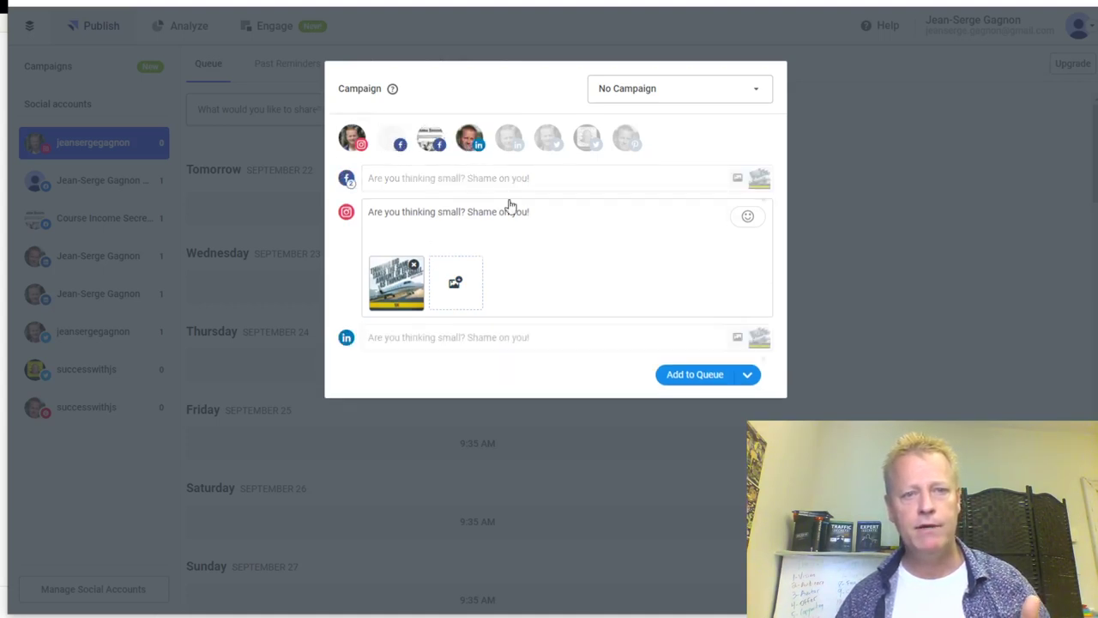
click(549, 139)
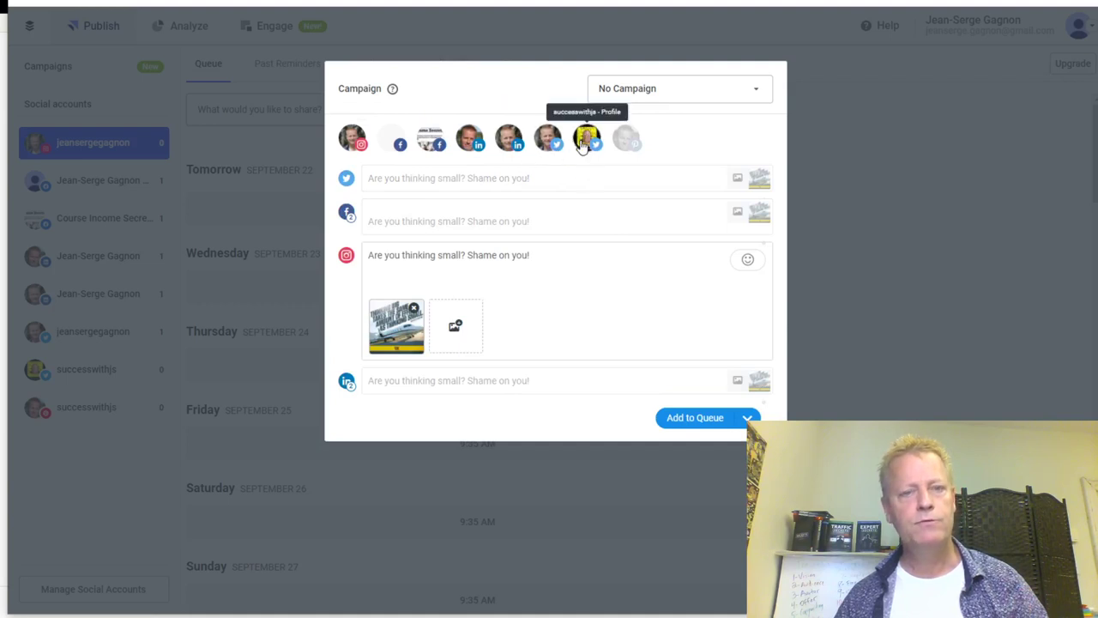
click(626, 139)
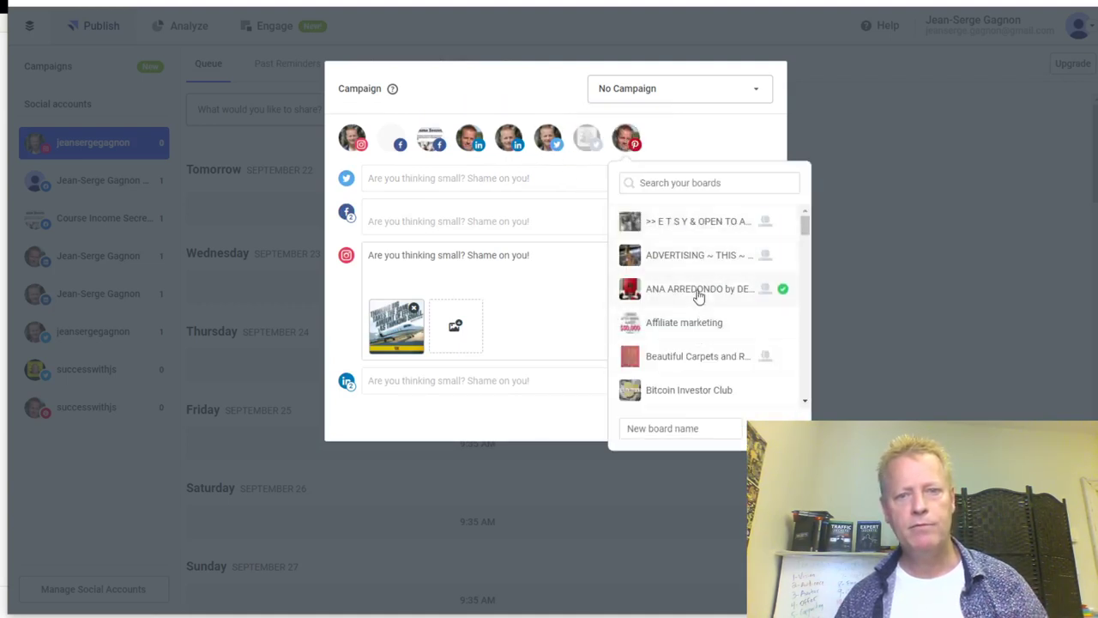
click(689, 323)
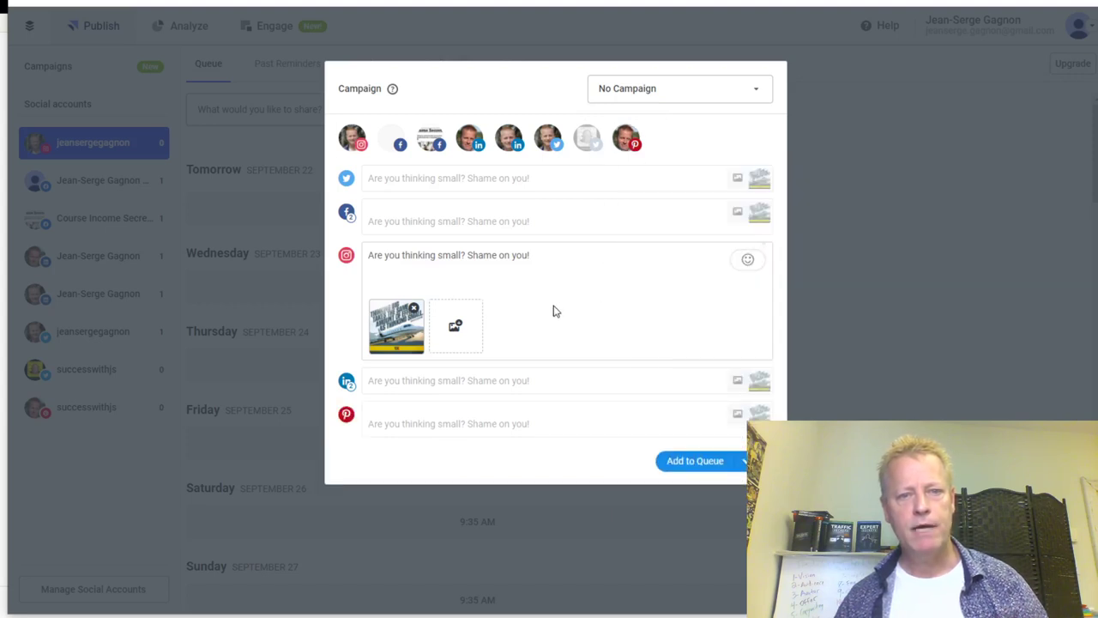
click(698, 460)
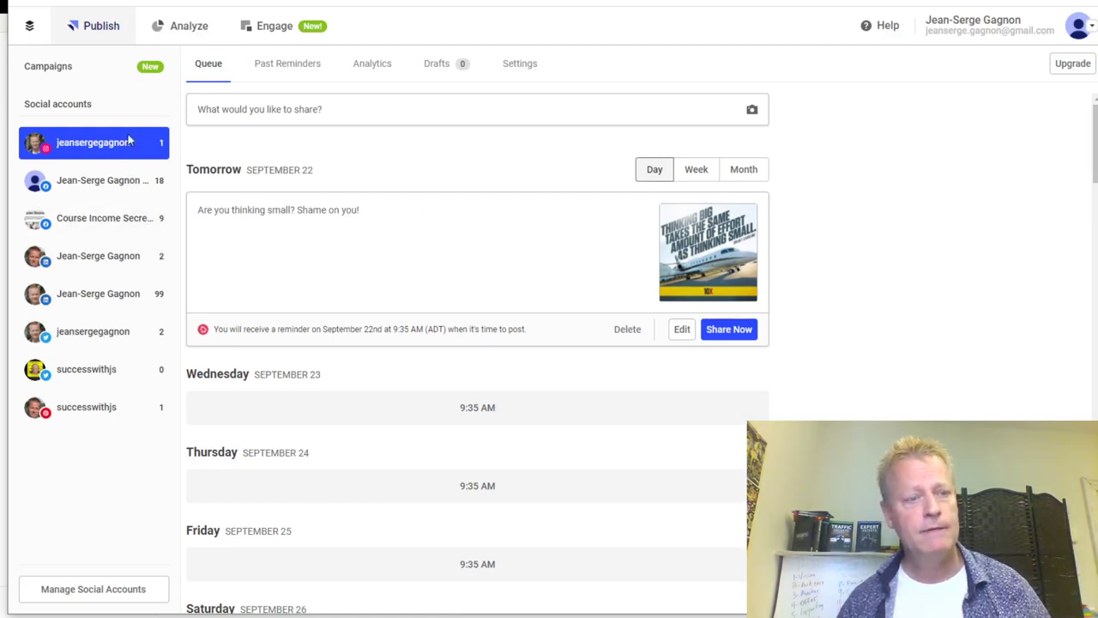
Step: Open Manage Social Accounts, showing the eight connected accounts
click(107, 589)
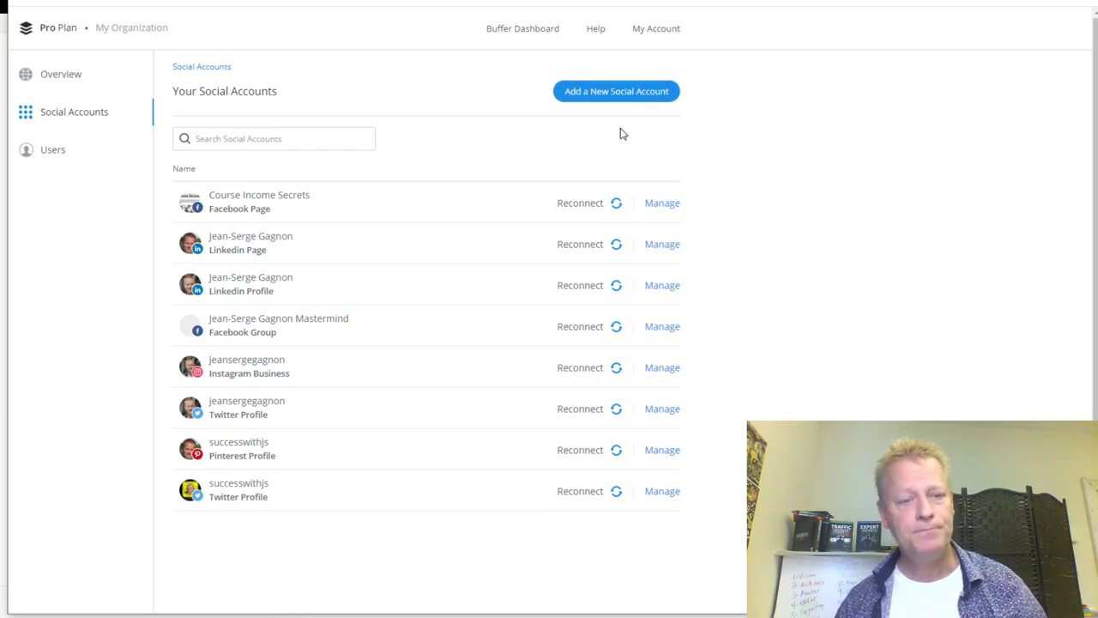
Step: Open Connect a New Social Account, noting 8/10 used, and choose Pinterest
click(630, 91)
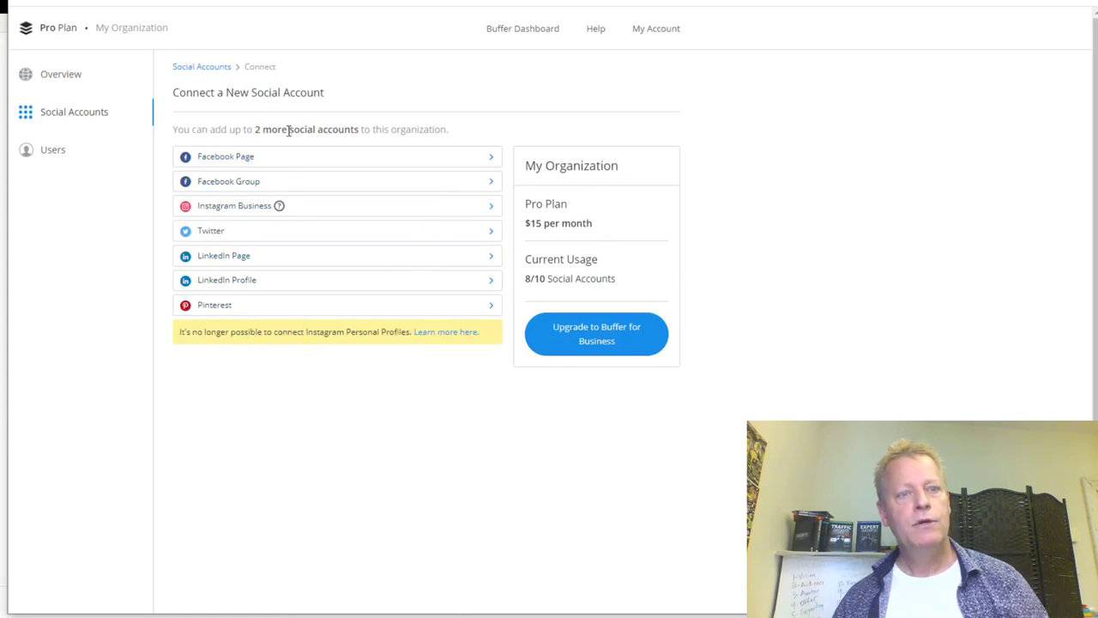
drag(252, 133, 383, 145)
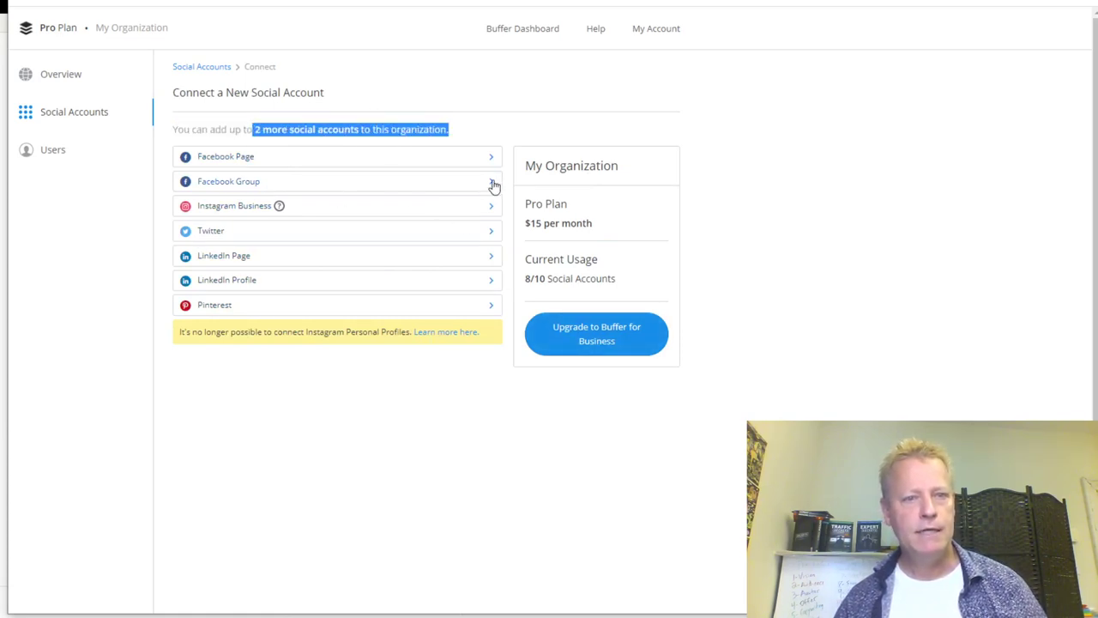
click(492, 307)
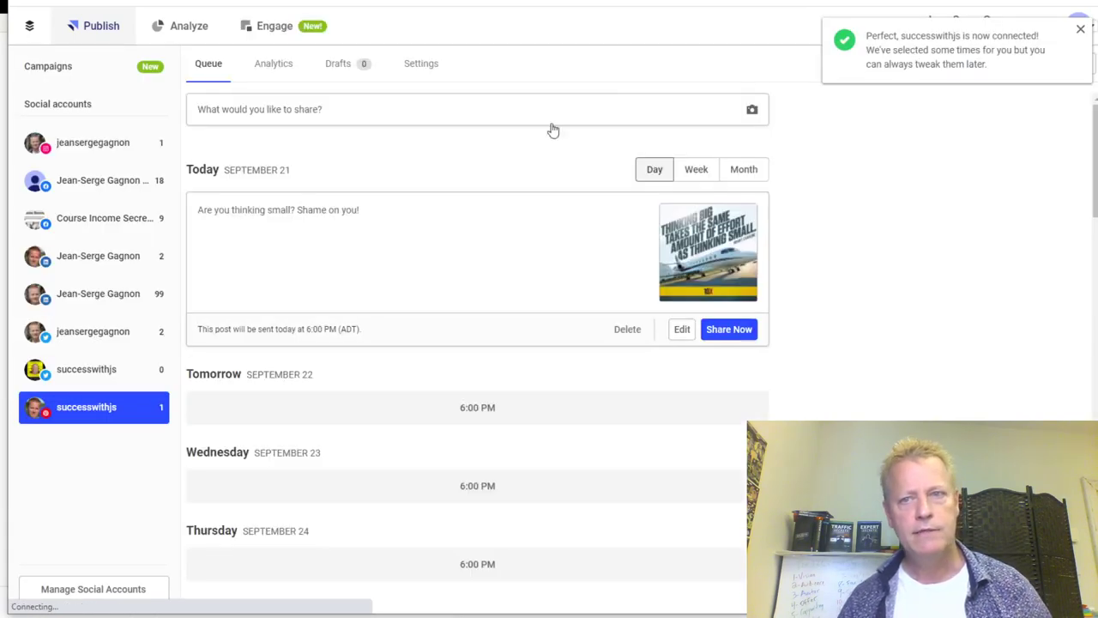
Step: Dismiss the connection toast and return to Manage Social Accounts
click(1080, 29)
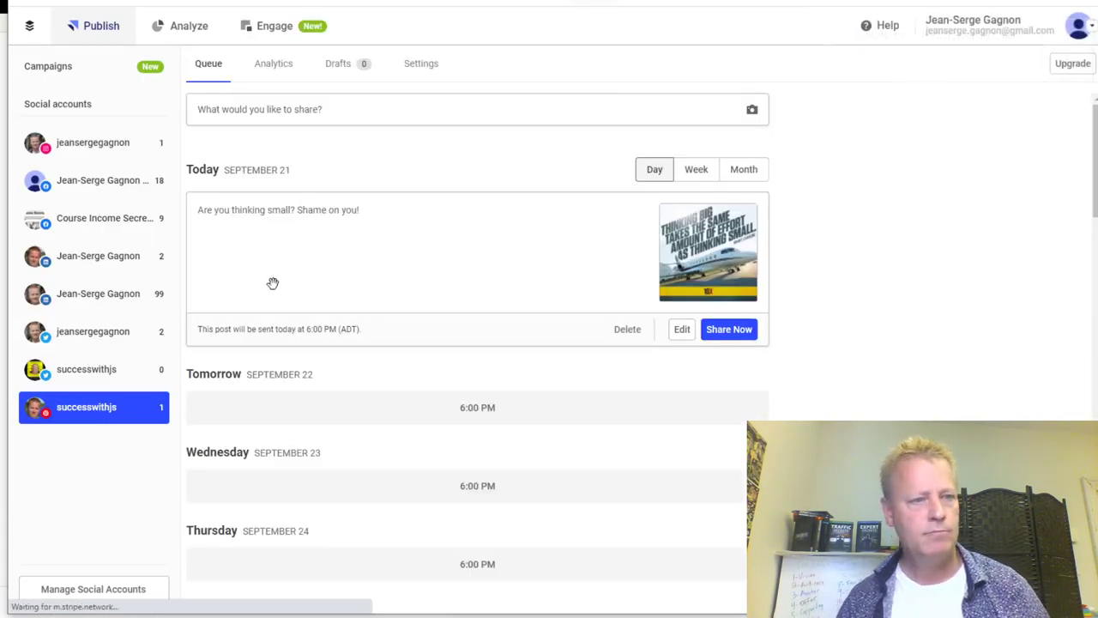
click(98, 588)
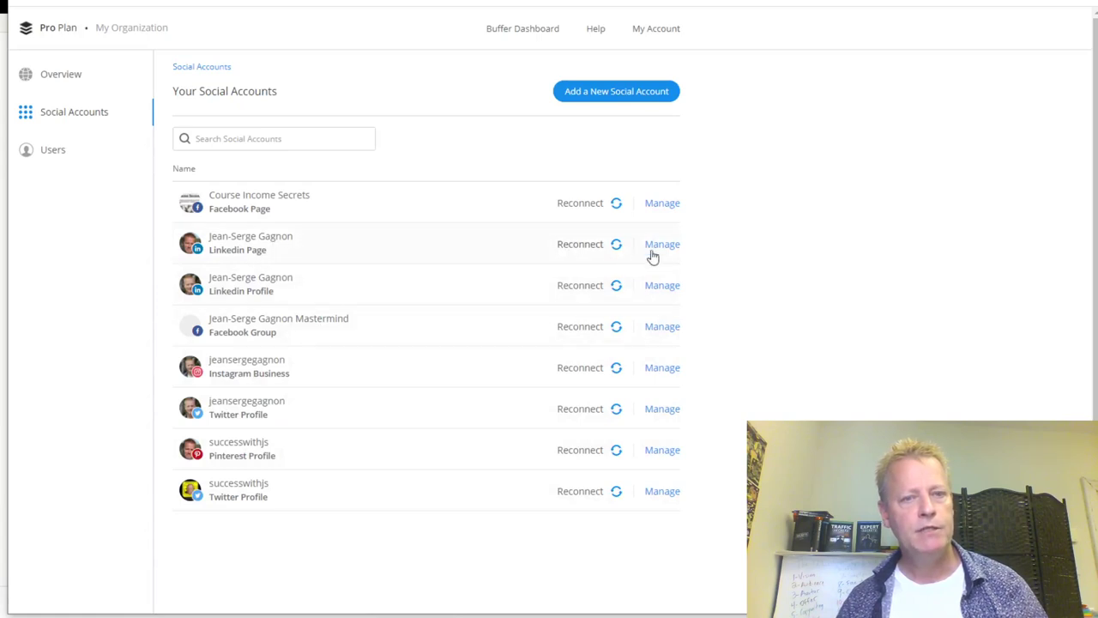
Step: Connect the personal blog and entrepreneur Facebook Pages, reaching the 10/10 account limit
click(589, 95)
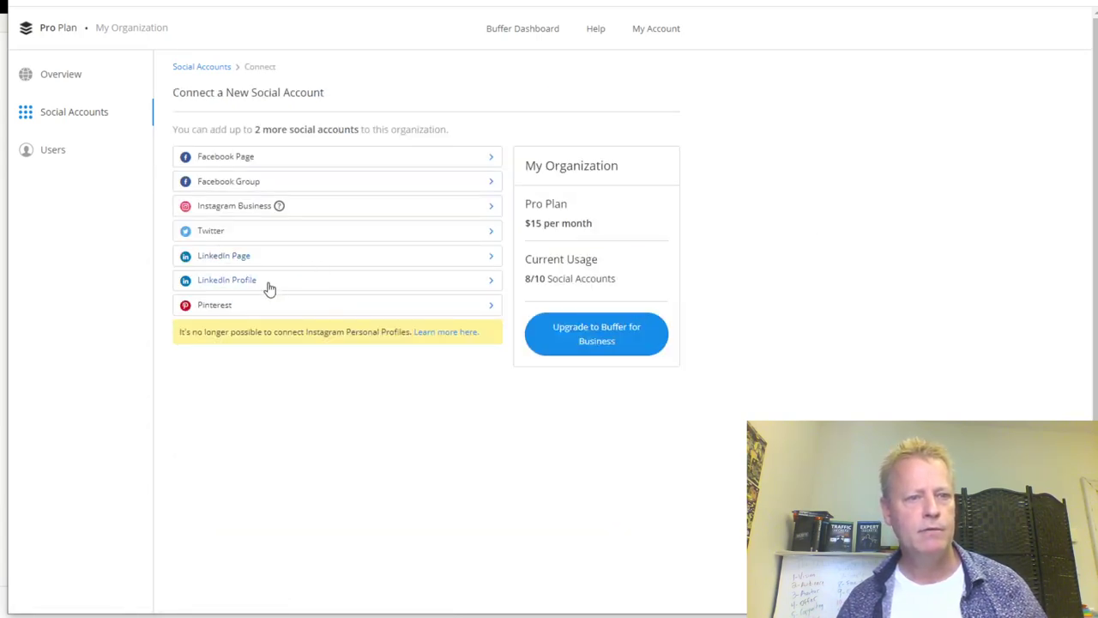
click(486, 158)
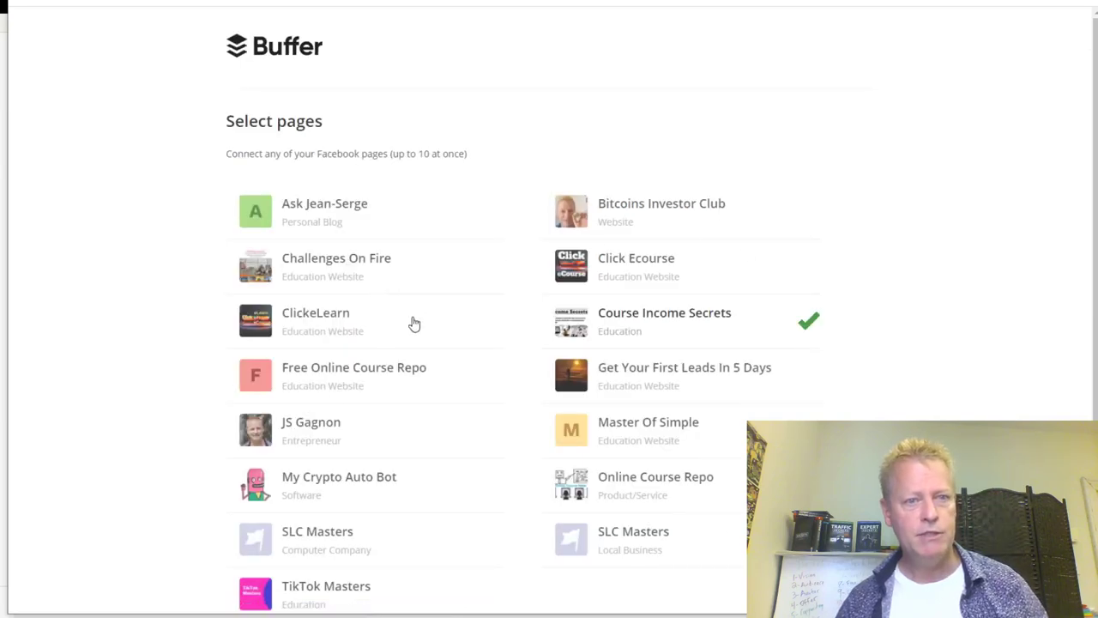
click(259, 218)
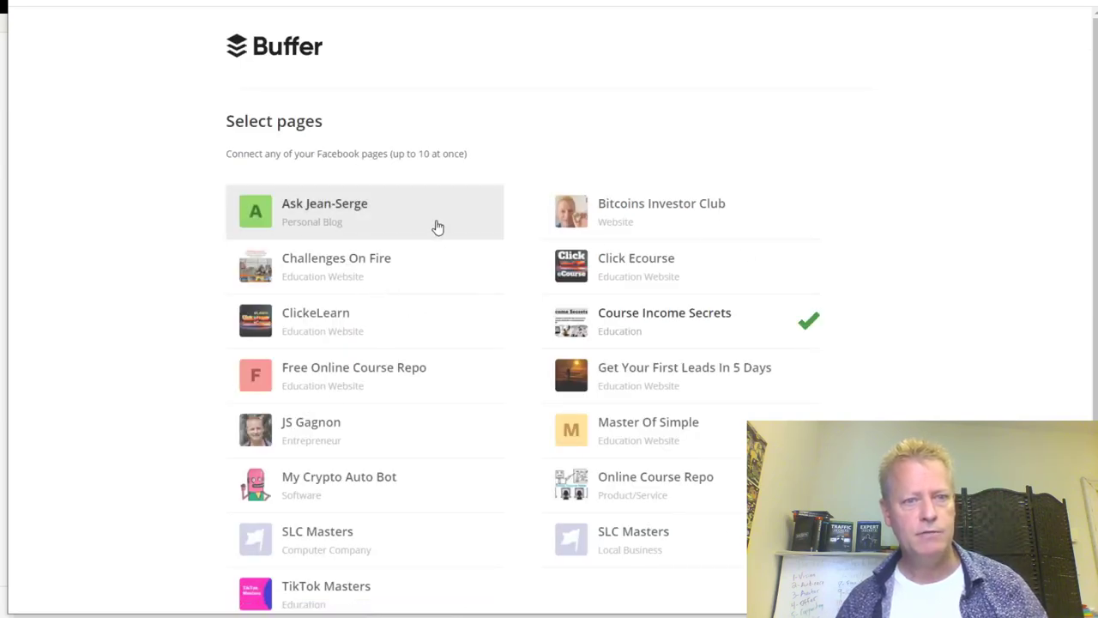
scroll(600, 467, down, 1)
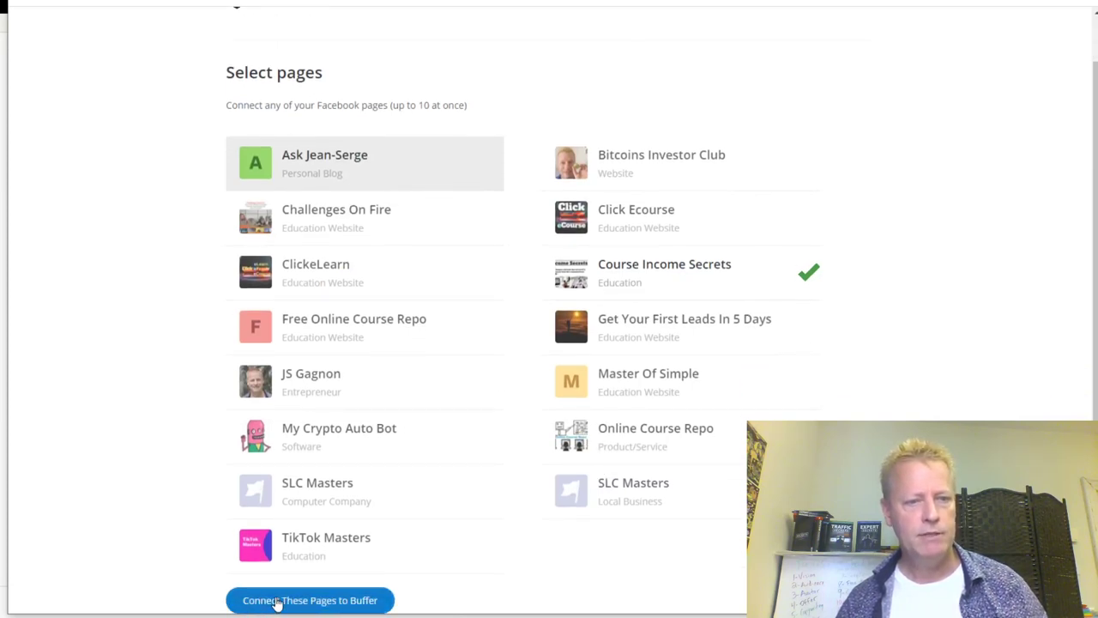
click(350, 380)
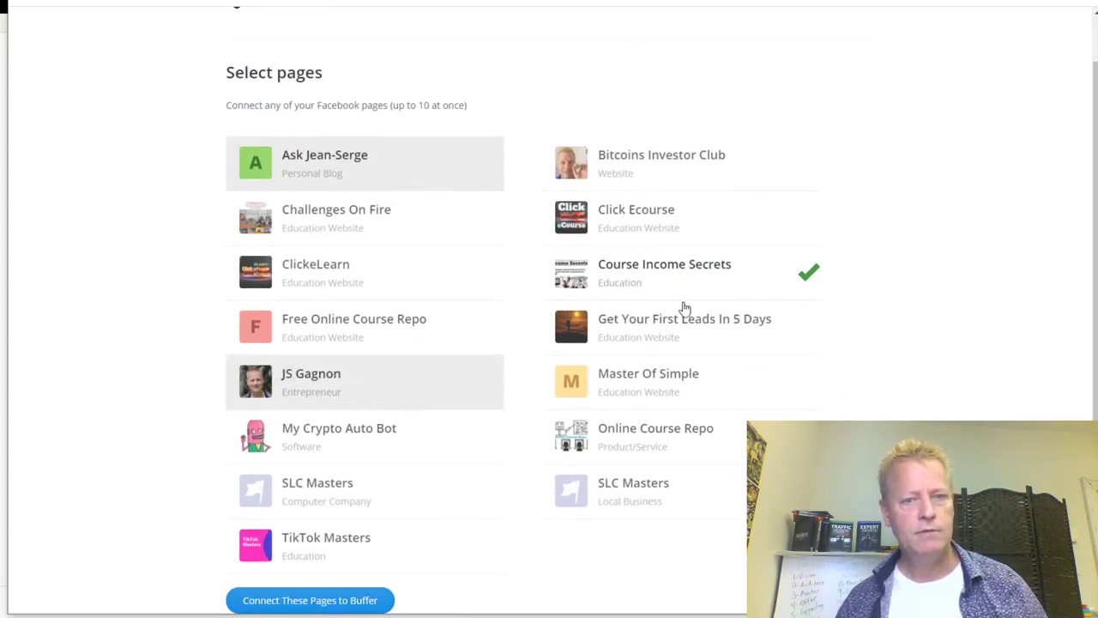
click(324, 604)
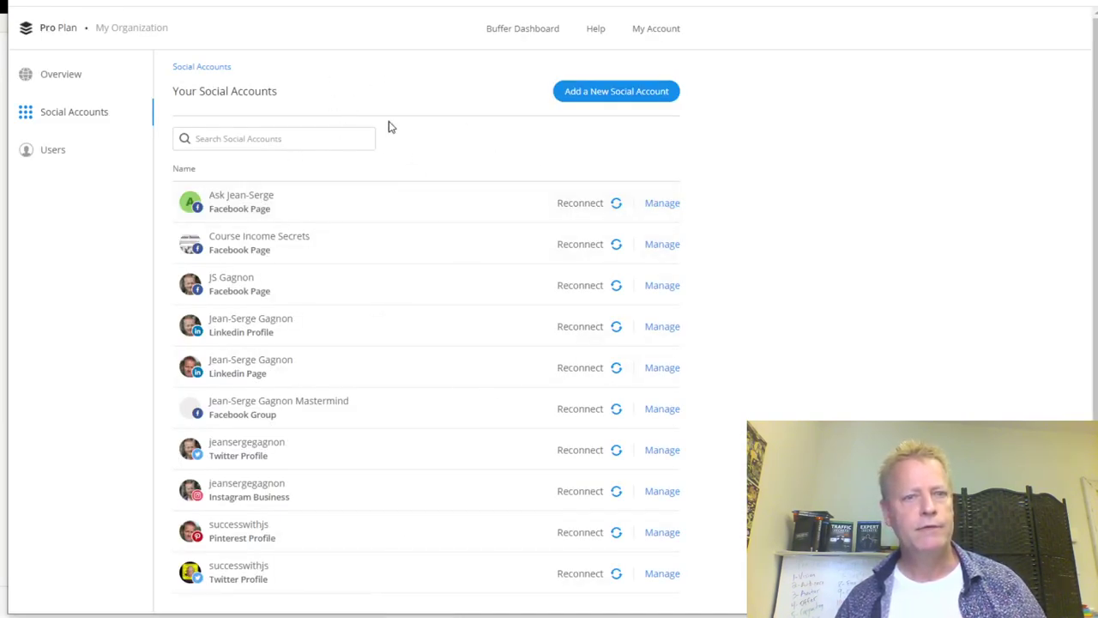
scroll(760, 393, down, 1)
scroll(737, 344, up, 1)
click(620, 98)
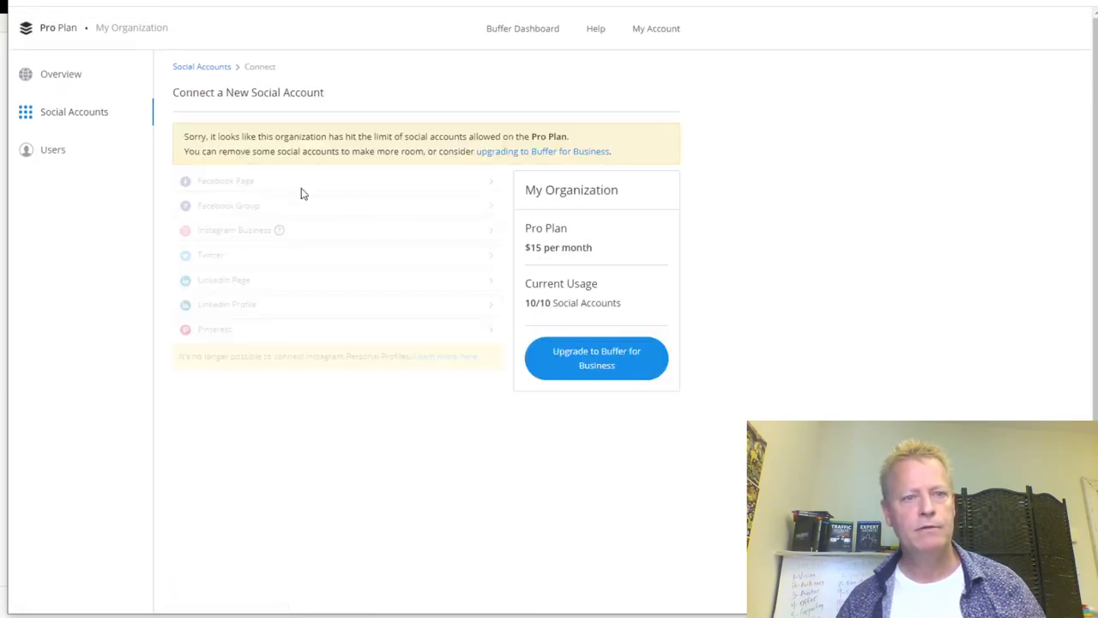
drag(224, 139, 435, 152)
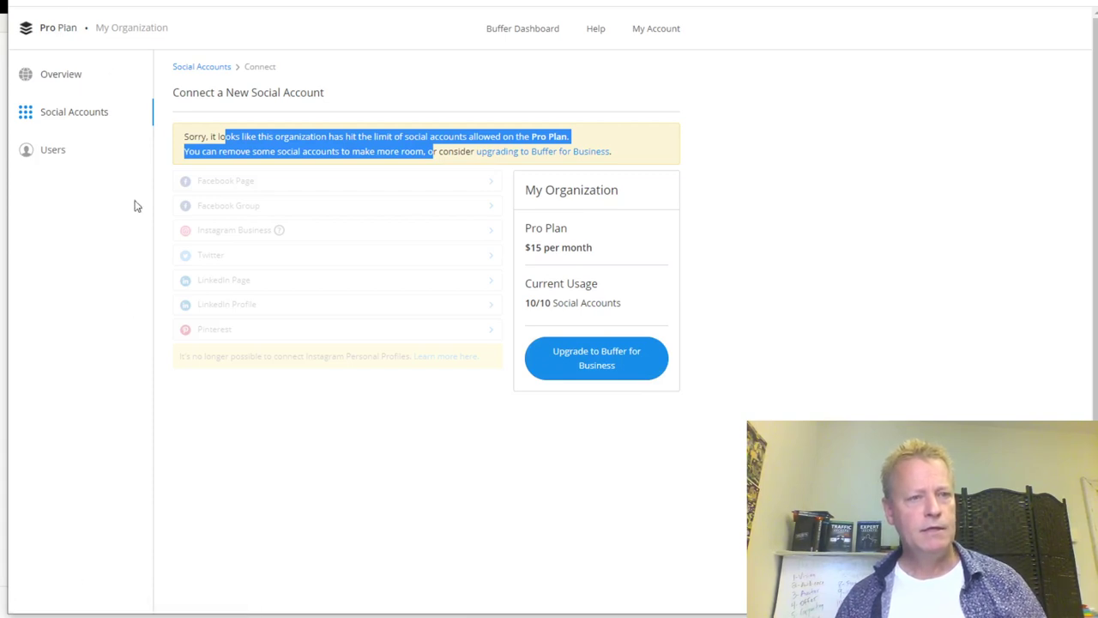
click(41, 19)
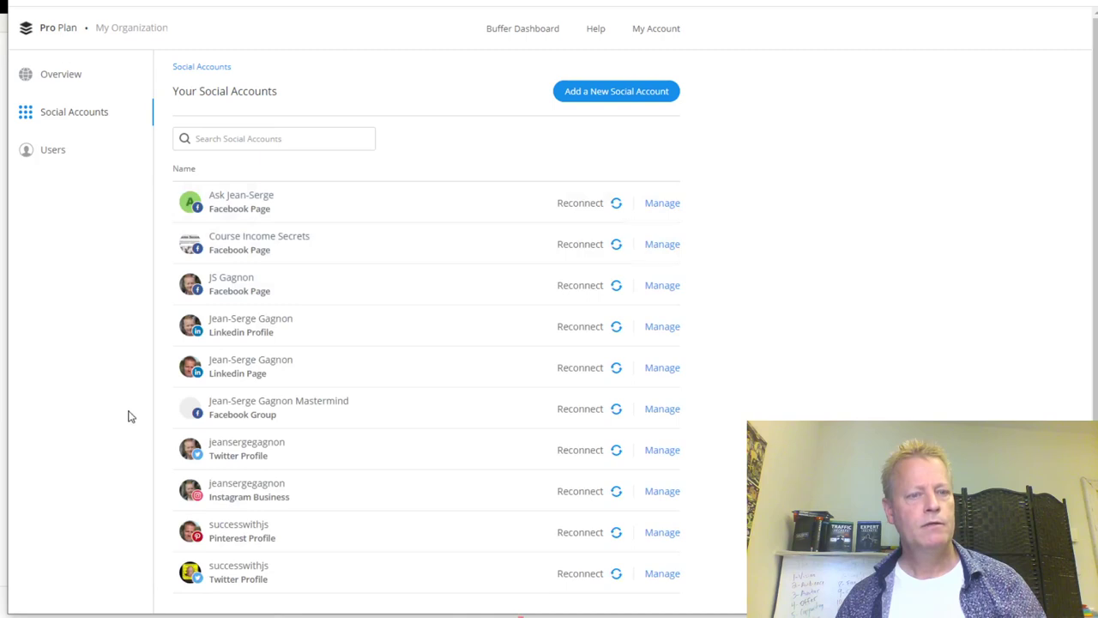
scroll(131, 416, down, 1)
scroll(96, 147, up, 1)
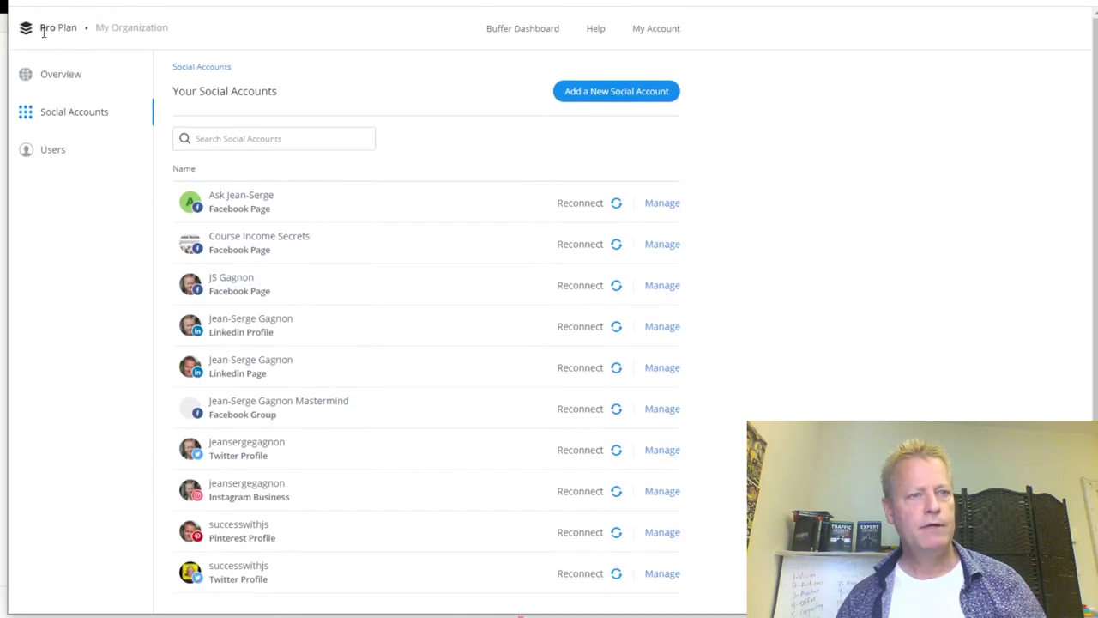
Step: Return to the Buffer dashboard, then go to OnlyWire's homepage and log in
click(522, 31)
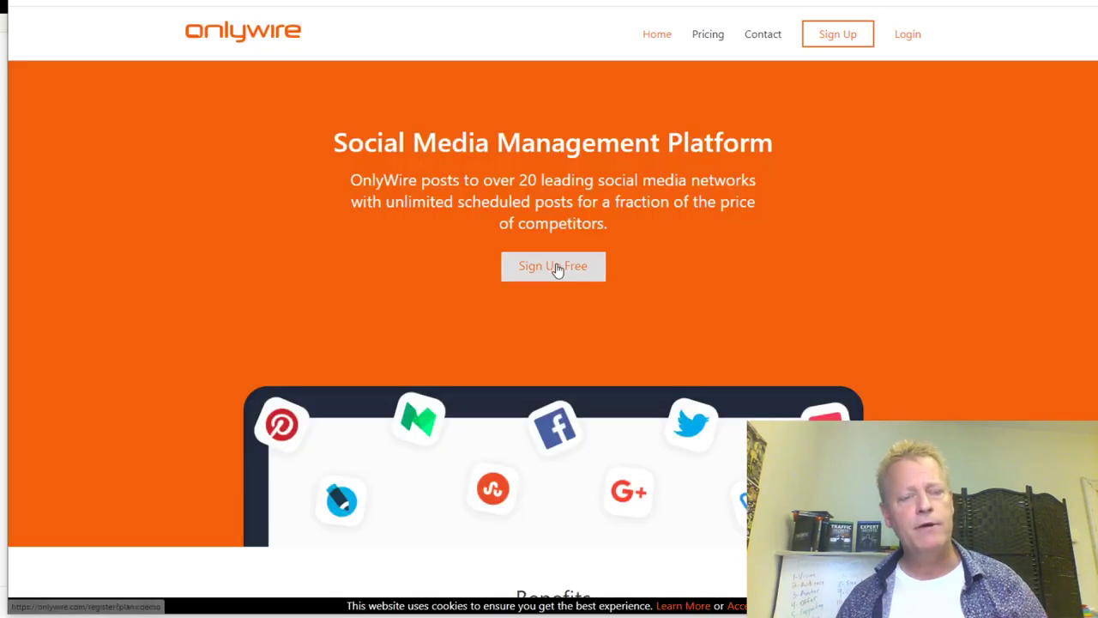
click(906, 38)
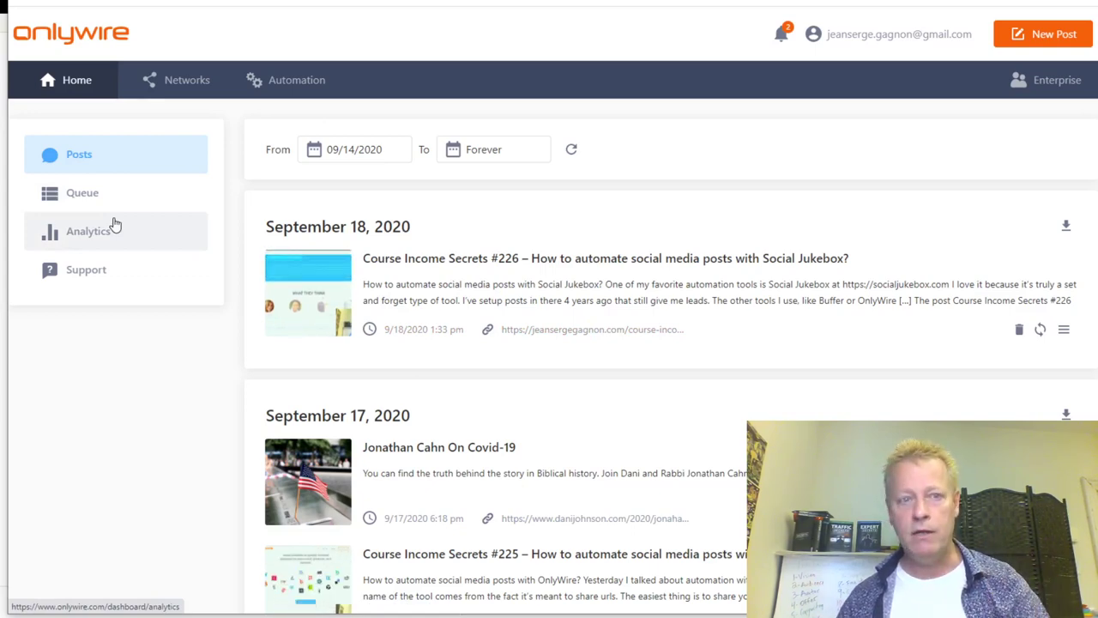
scroll(584, 420, down, 4)
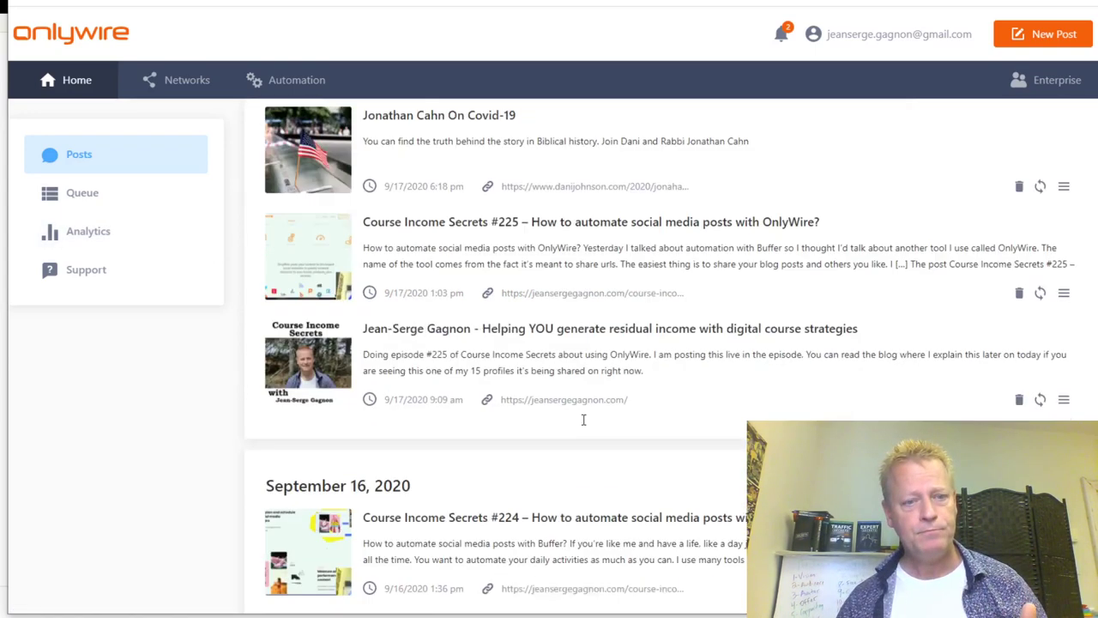
scroll(549, 377, up, 1)
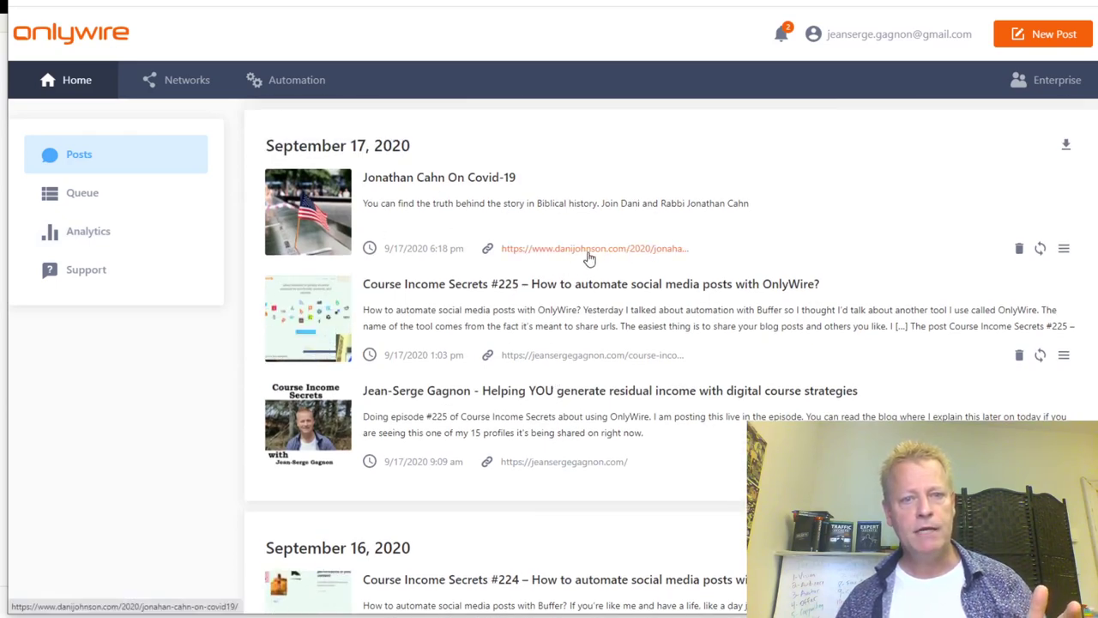
scroll(677, 447, down, 4)
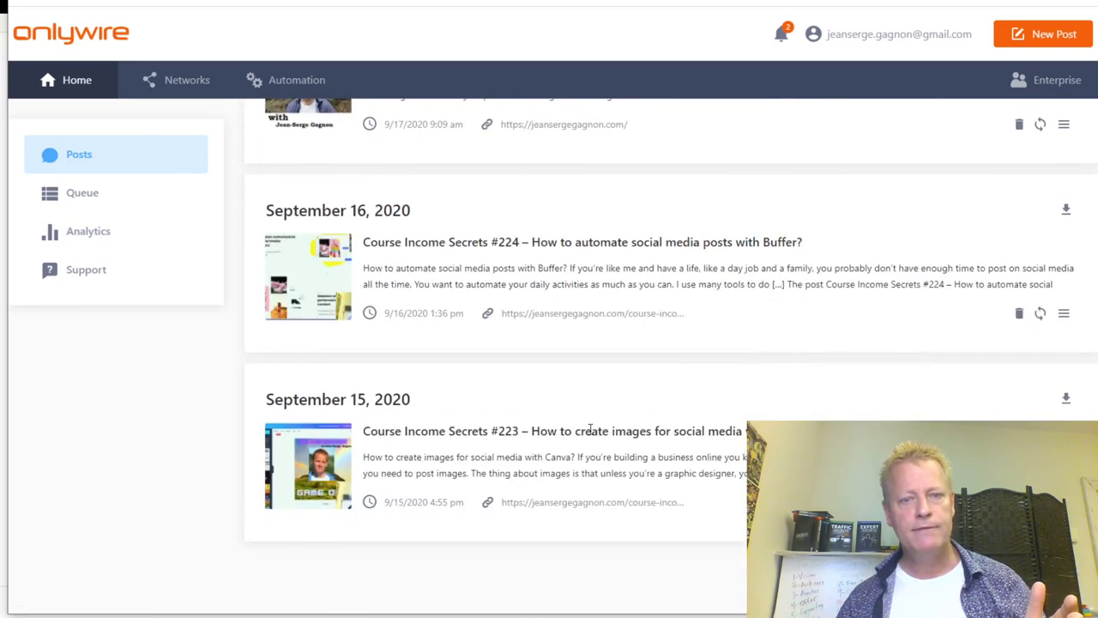
scroll(618, 484, up, 3)
scroll(618, 486, up, 4)
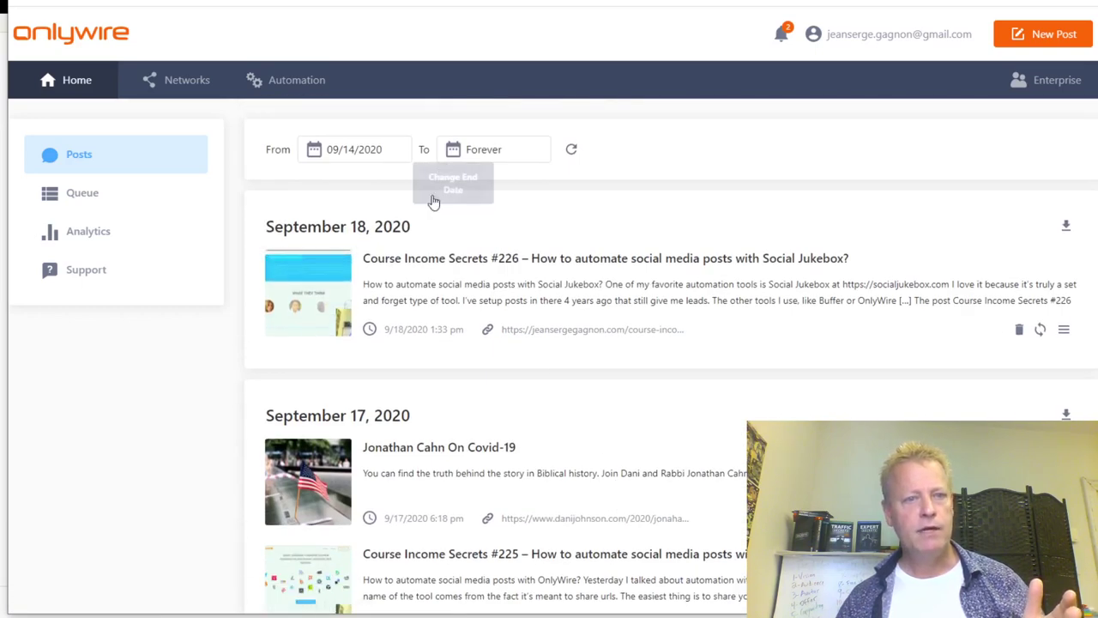
scroll(584, 381, down, 3)
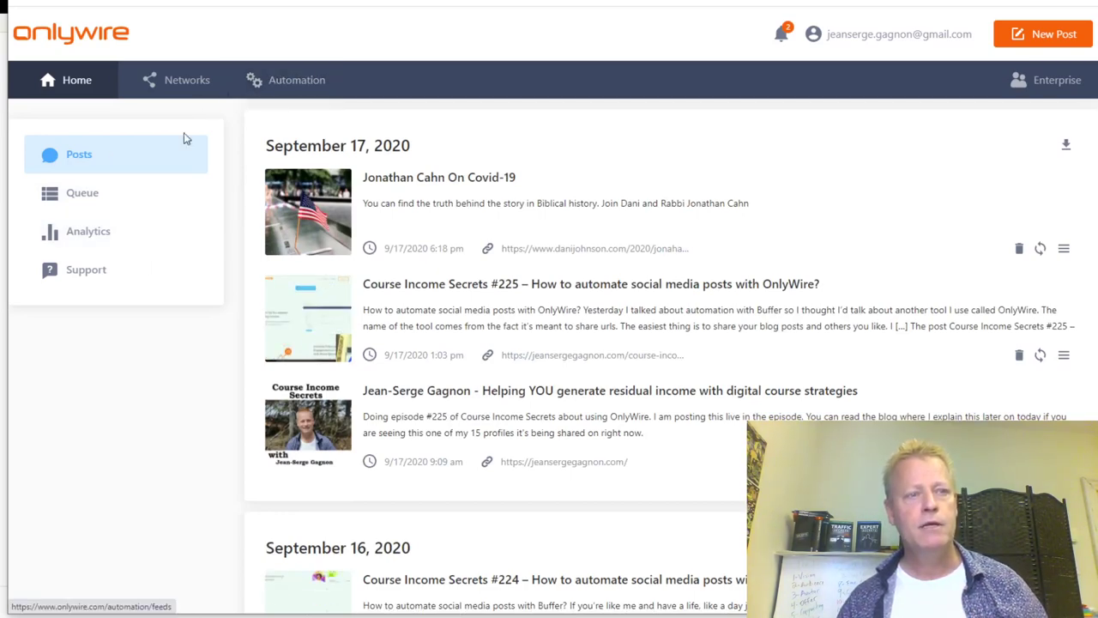
Step: Reauthorize the Twitter network under Networks and authorize the OnlyWire app on Twitter
click(177, 88)
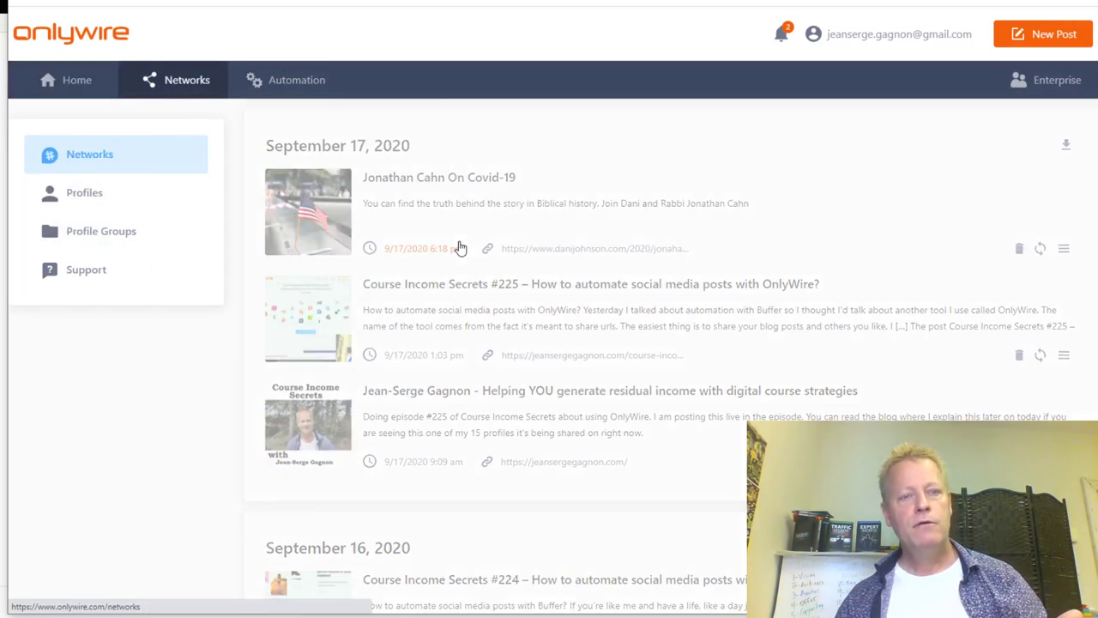
scroll(704, 351, down, 8)
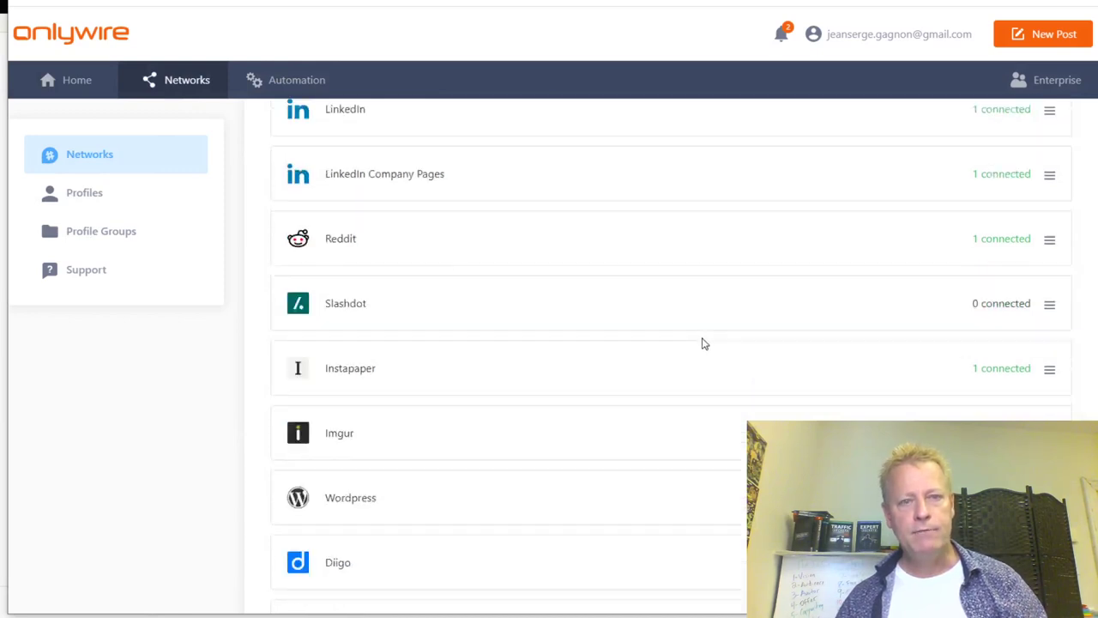
scroll(709, 326, up, 9)
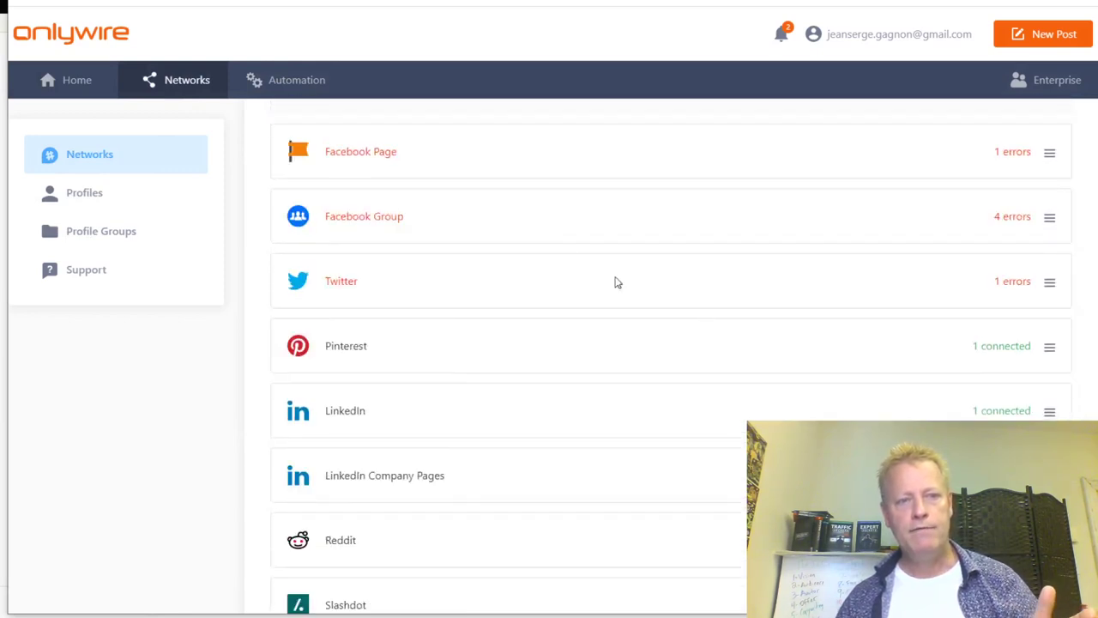
click(1049, 283)
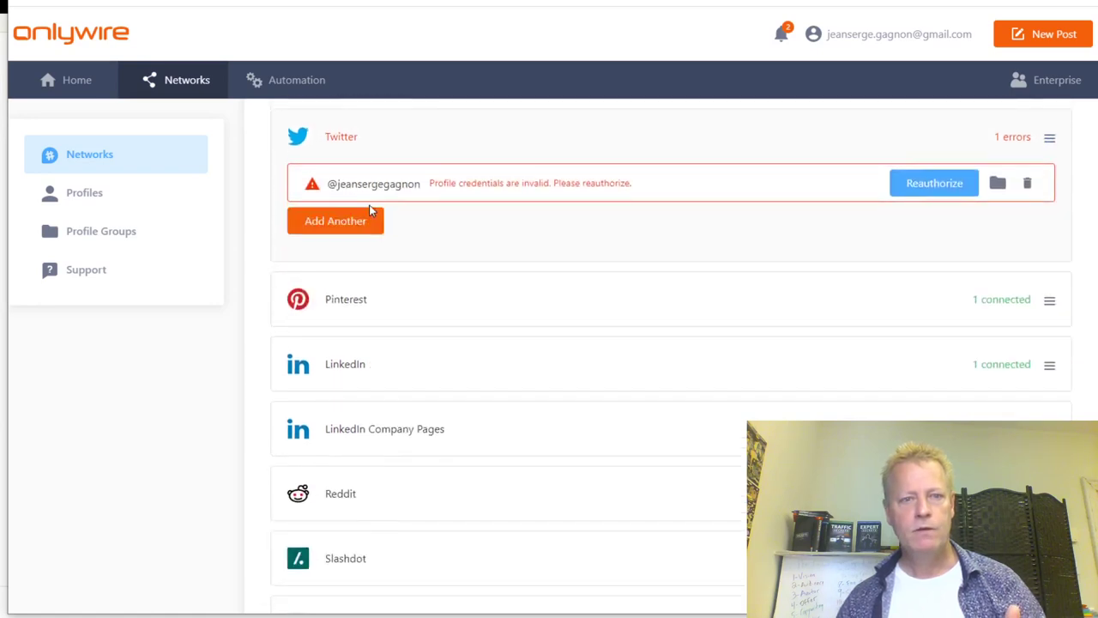
click(934, 196)
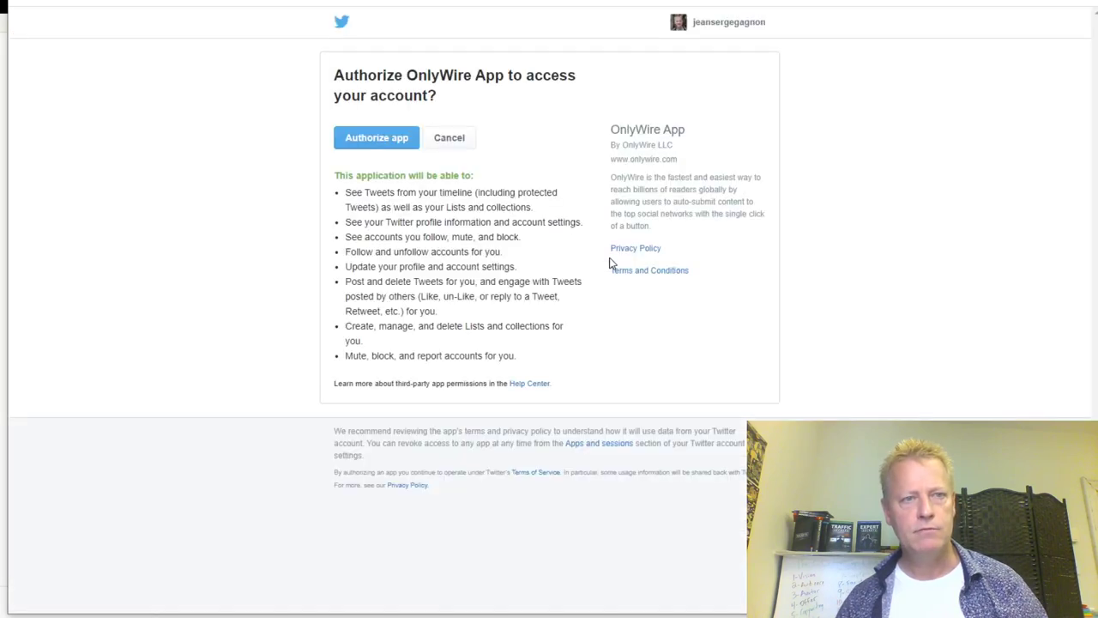
click(378, 143)
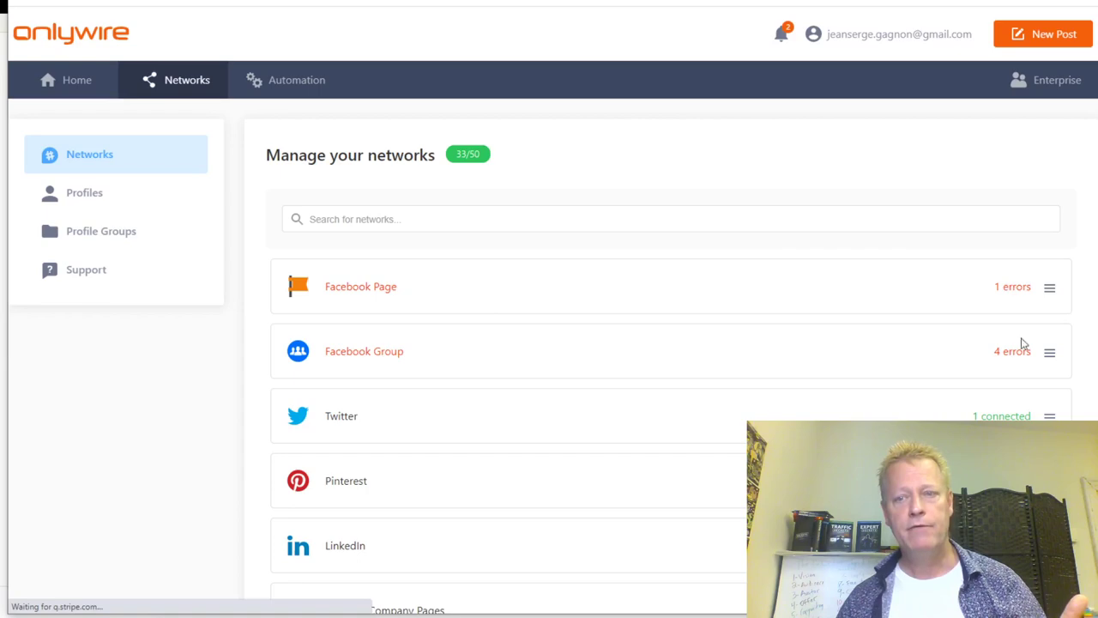
Step: Delete the errored Facebook Page profile, leaving that network with 15 connected
click(935, 362)
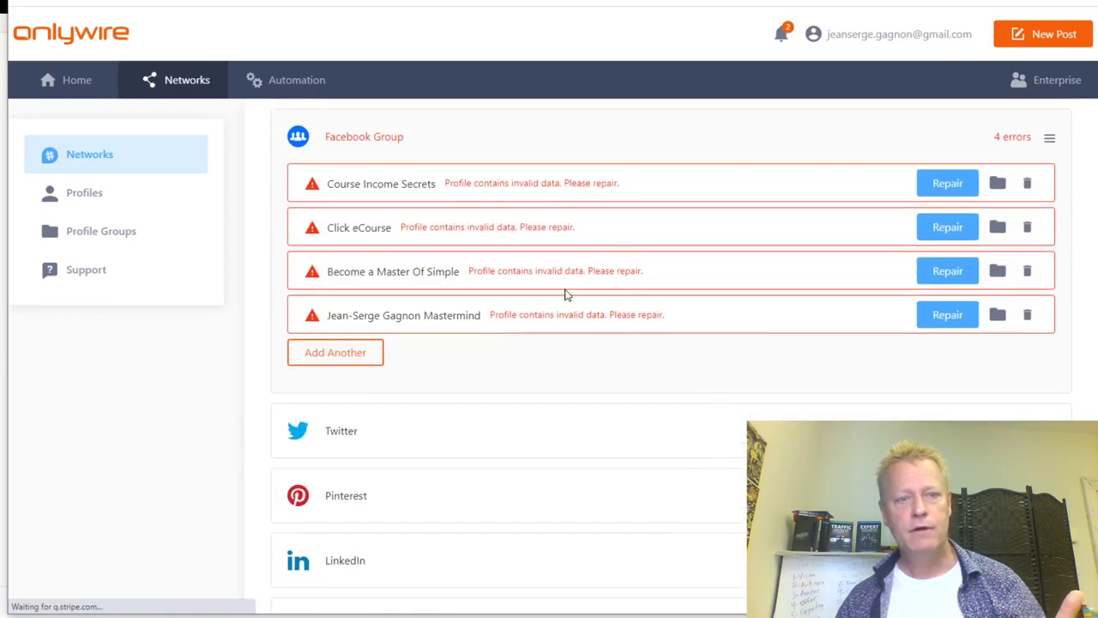
scroll(581, 365, up, 3)
scroll(588, 326, down, 2)
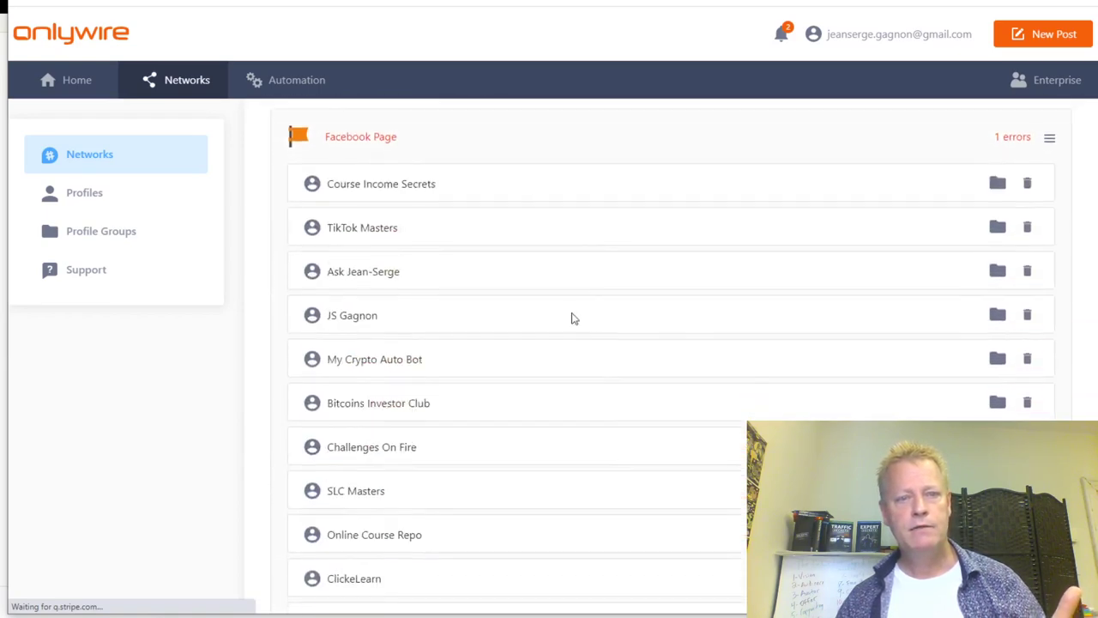
scroll(542, 386, down, 4)
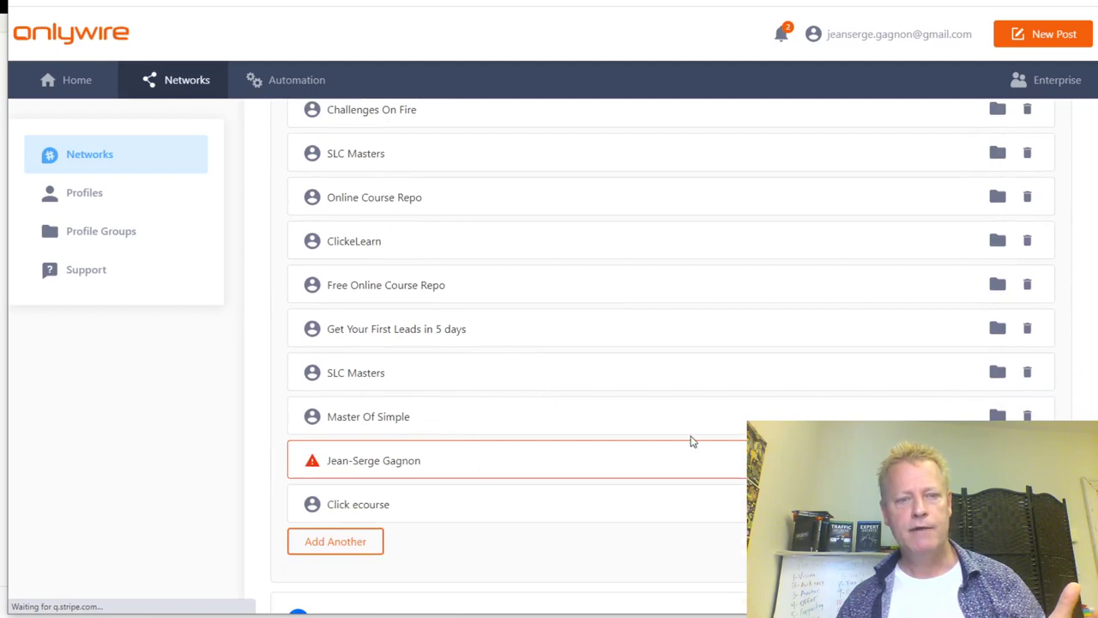
click(1027, 461)
click(631, 369)
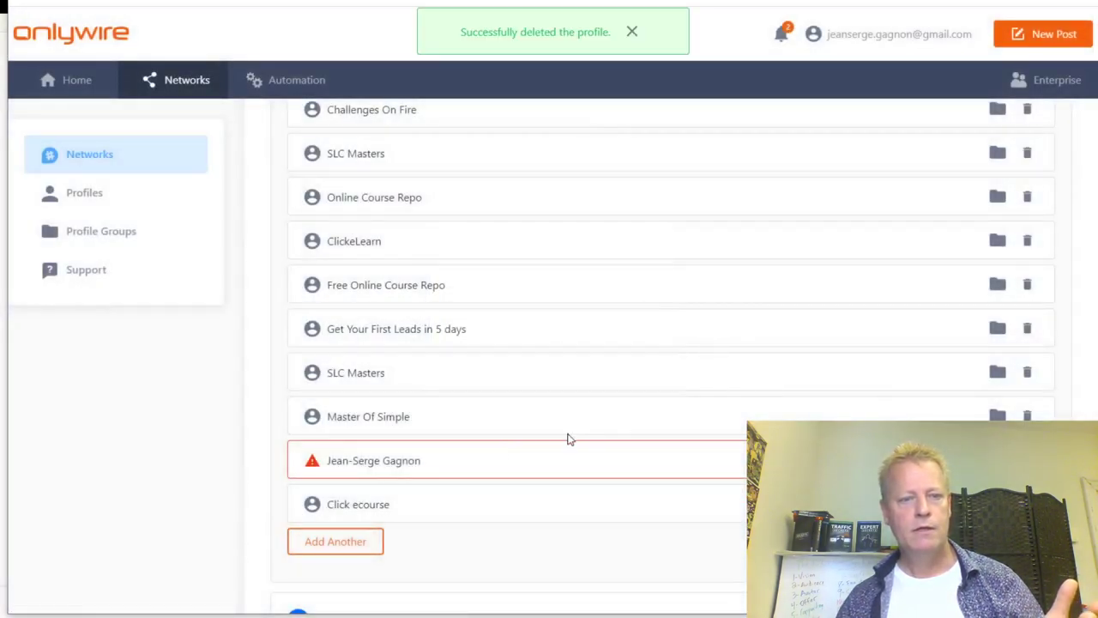
Step: Collapse Facebook Page, expand Facebook Group and repair one errored group profile
scroll(436, 380, up, 5)
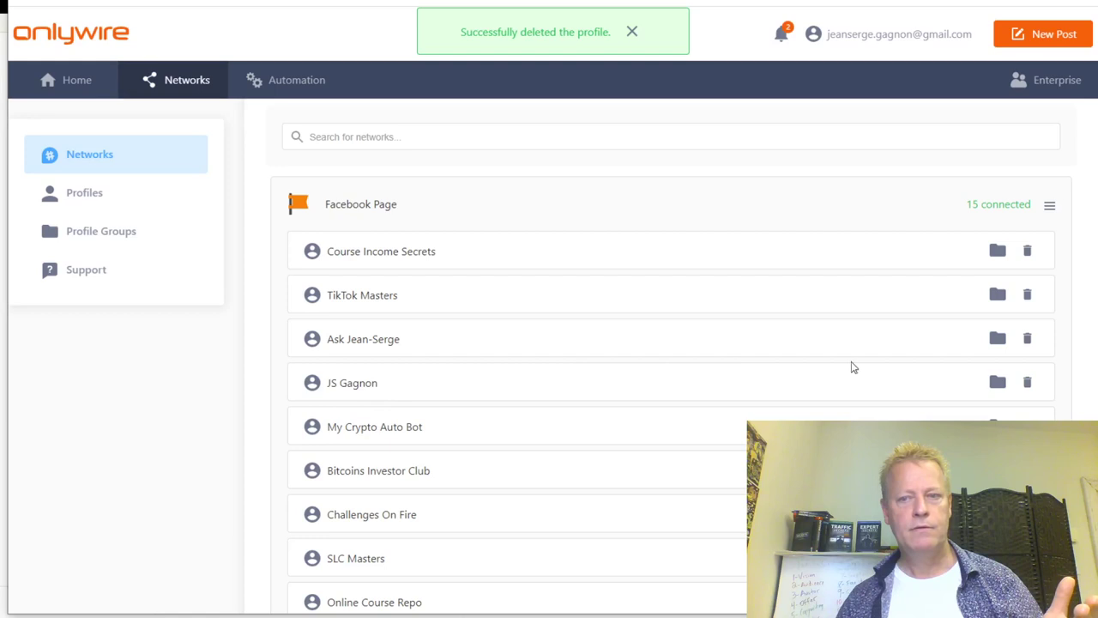
click(884, 218)
click(661, 284)
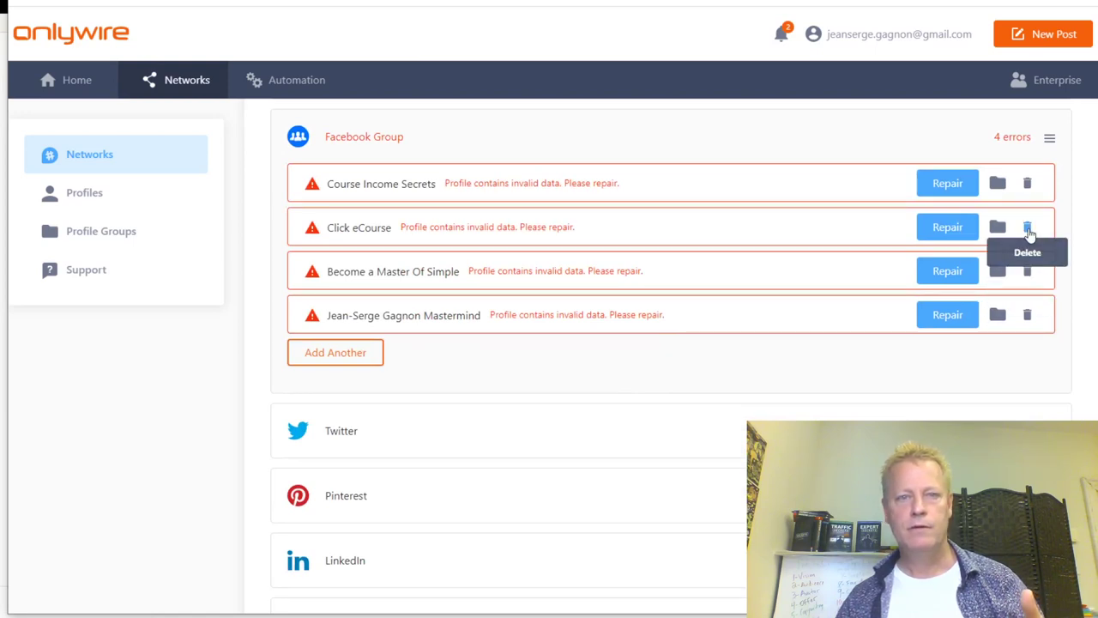
scroll(502, 380, up, 3)
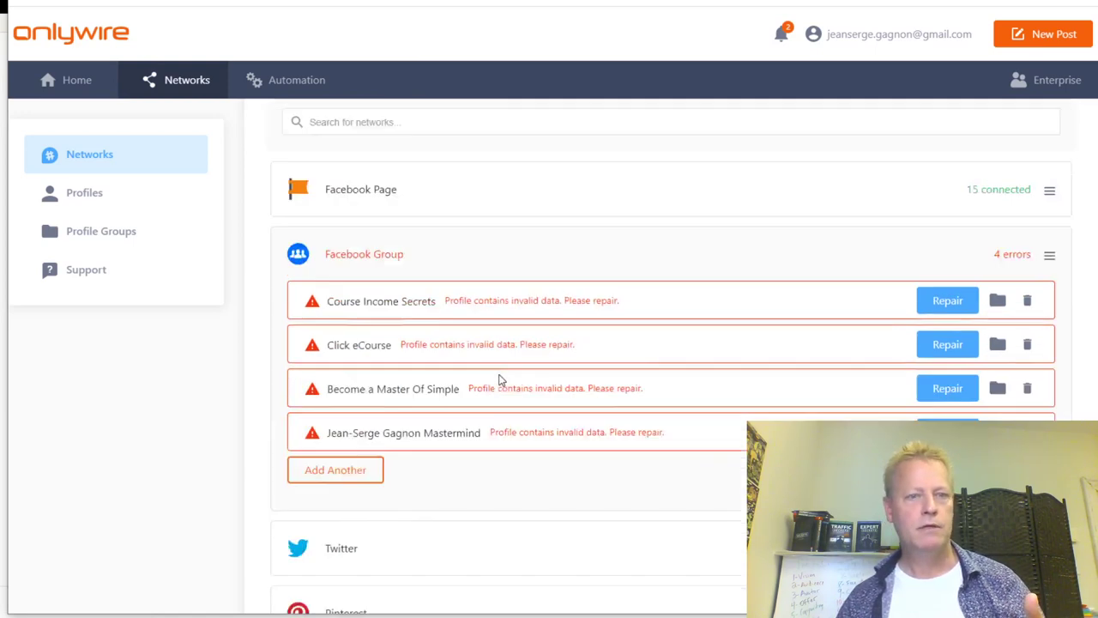
click(684, 433)
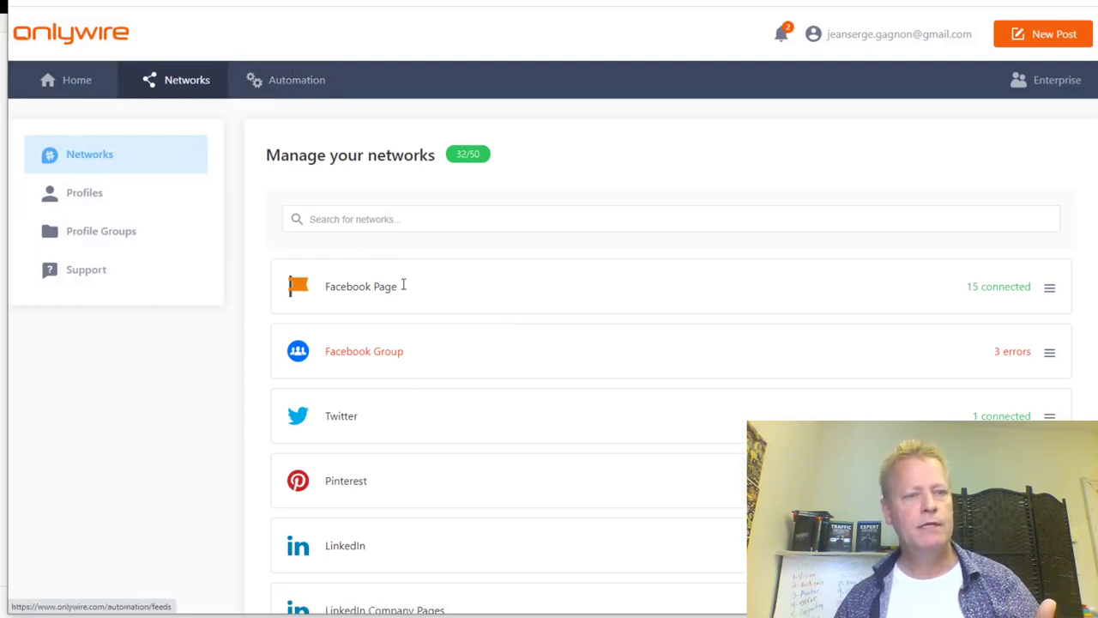
Step: Review every network's connection status, then go to the Automation page of RSS feed sources
scroll(506, 322, down, 3)
scroll(403, 412, down, 5)
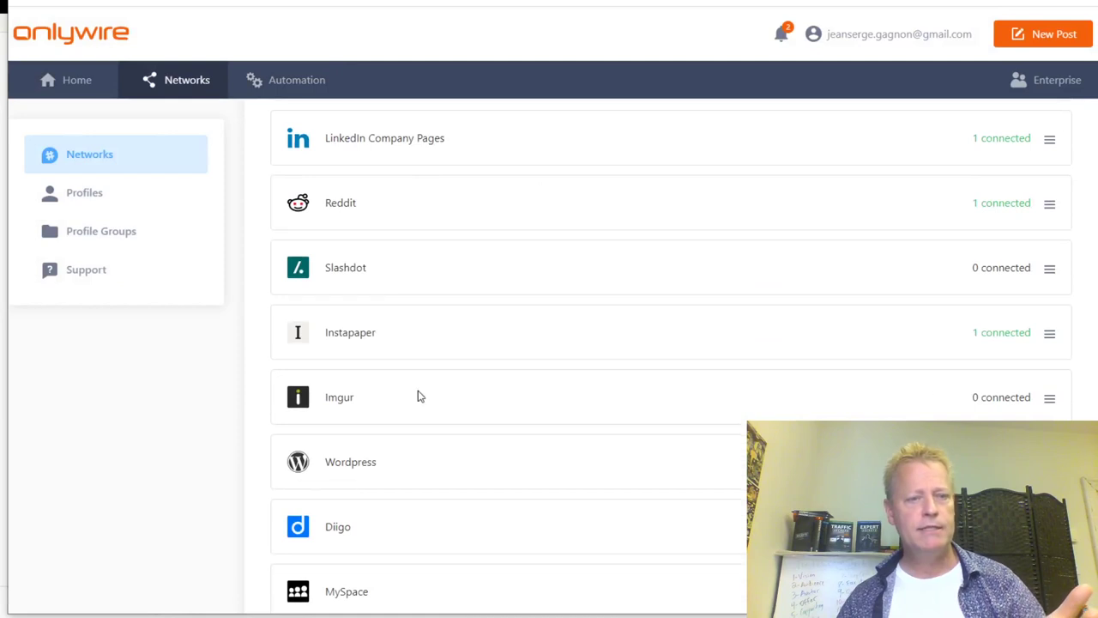
scroll(446, 352, down, 2)
scroll(456, 403, down, 3)
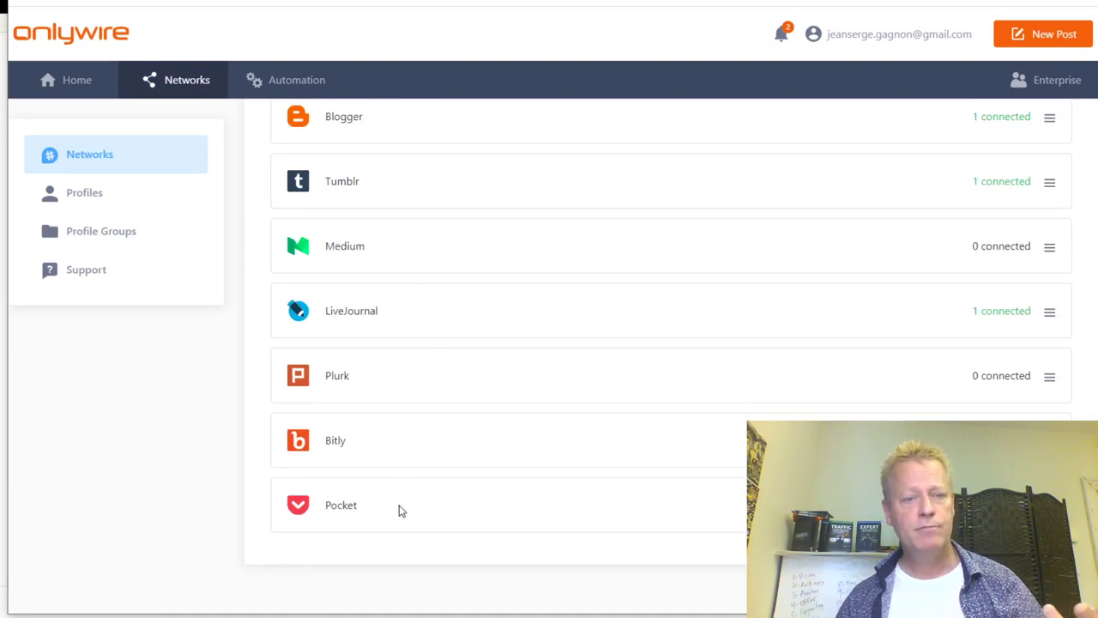
scroll(385, 409, up, 15)
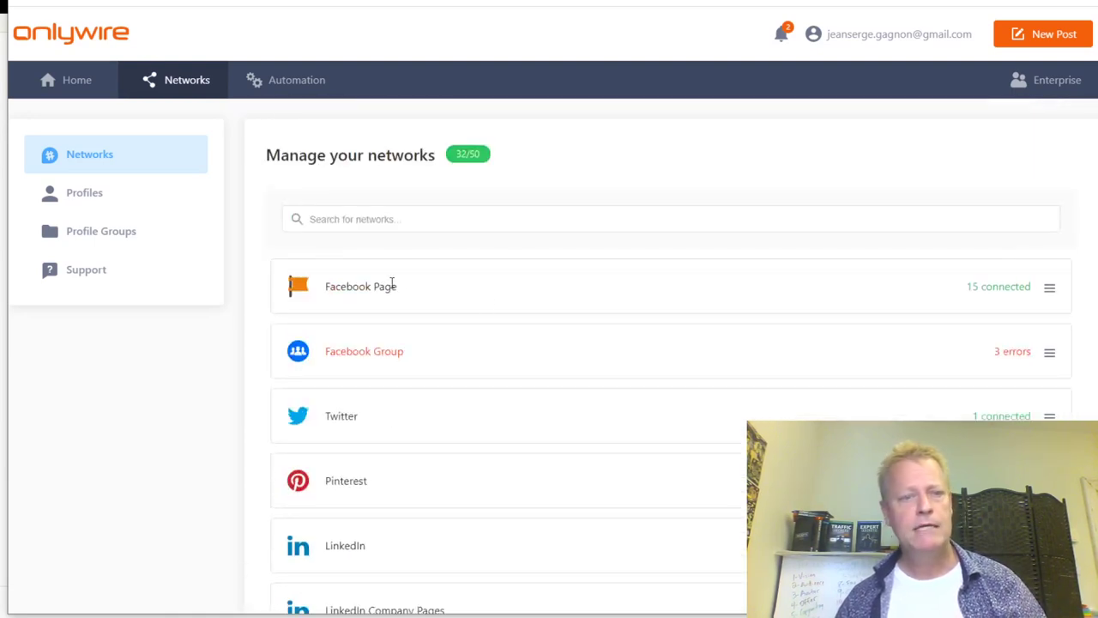
scroll(447, 407, down, 5)
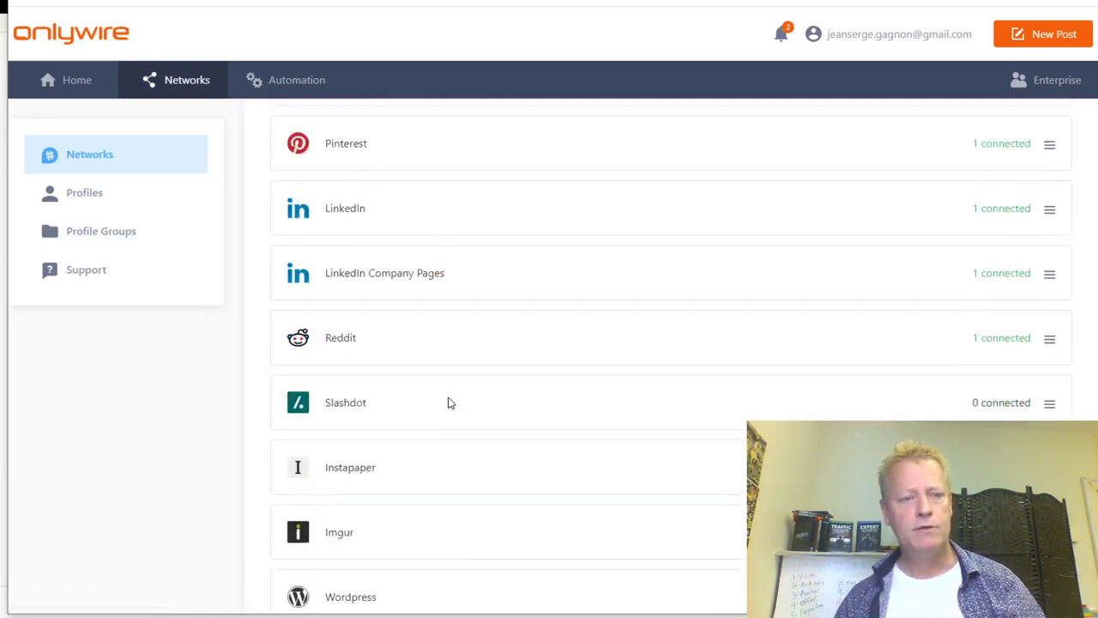
scroll(618, 391, down, 10)
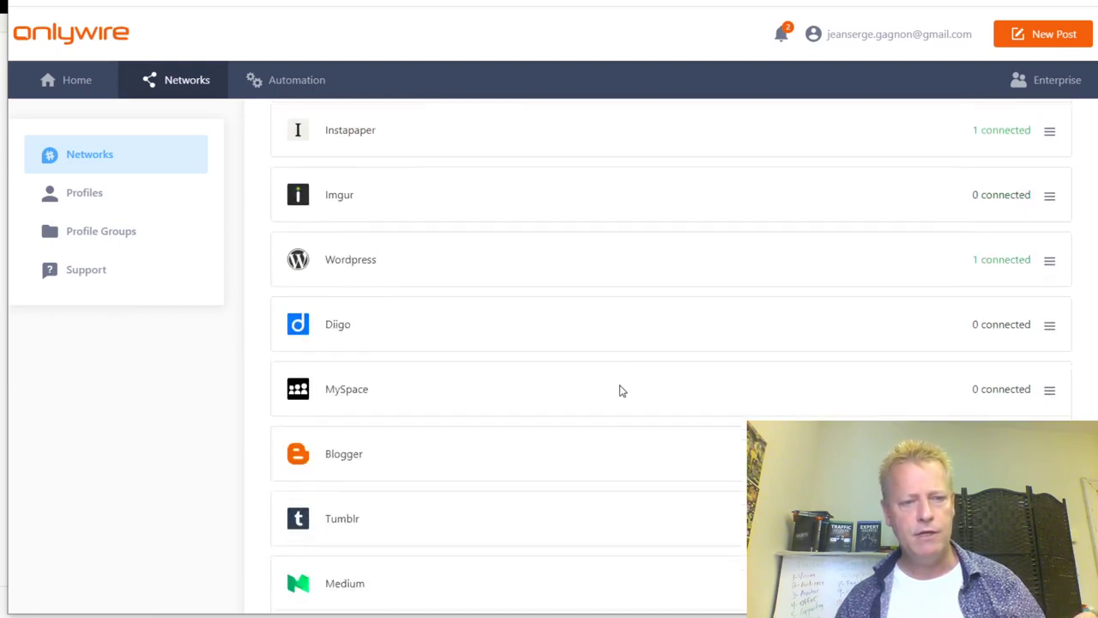
scroll(621, 388, up, 6)
scroll(621, 388, up, 8)
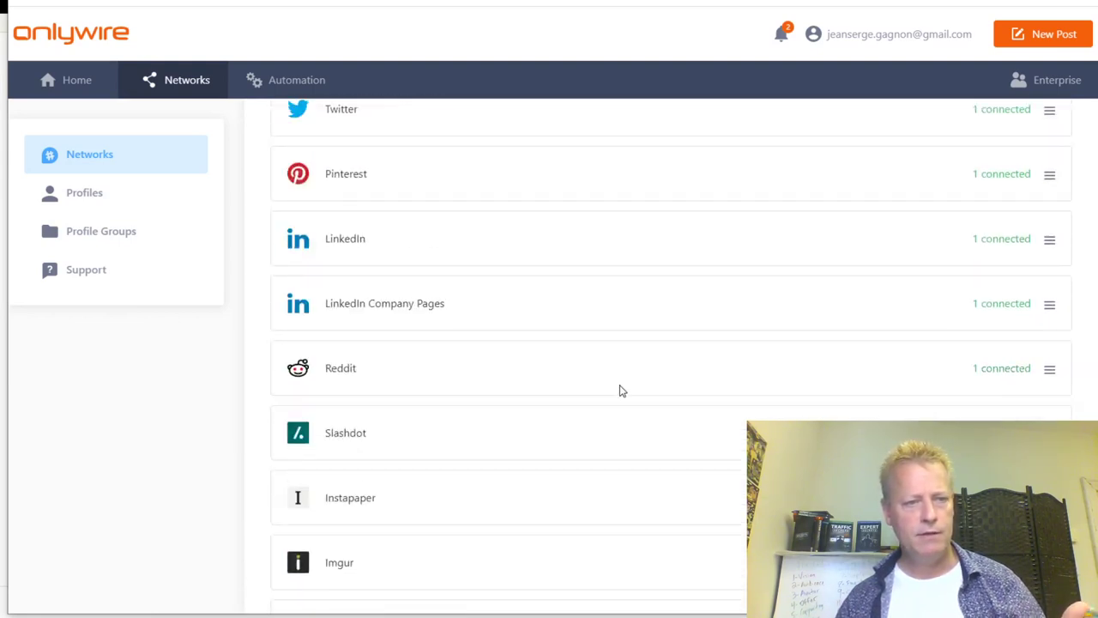
scroll(553, 366, up, 1)
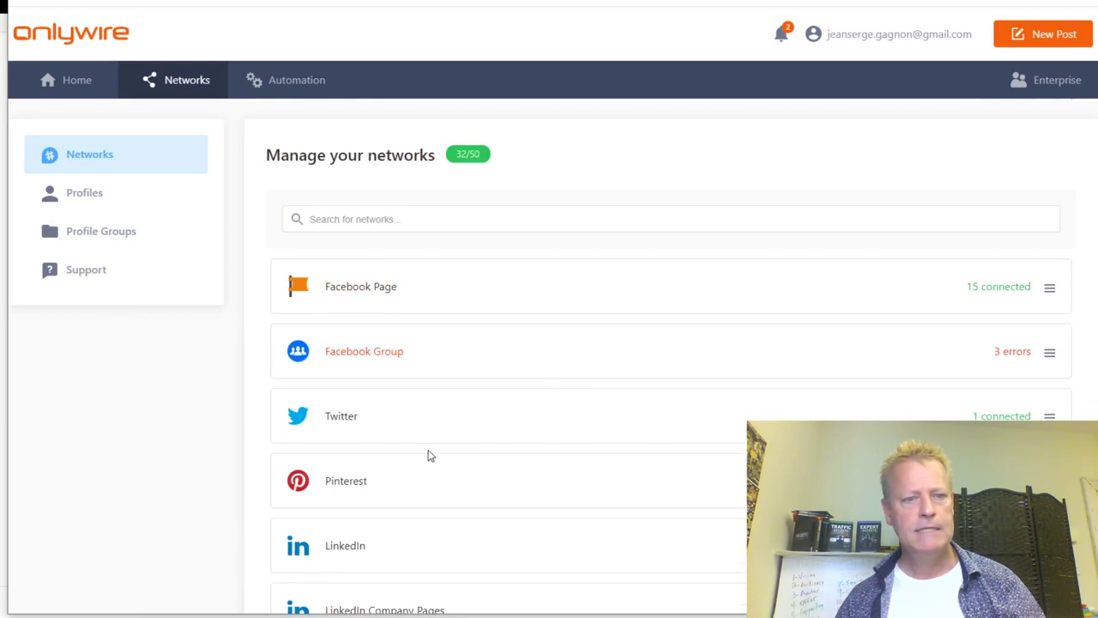
scroll(616, 483, down, 4)
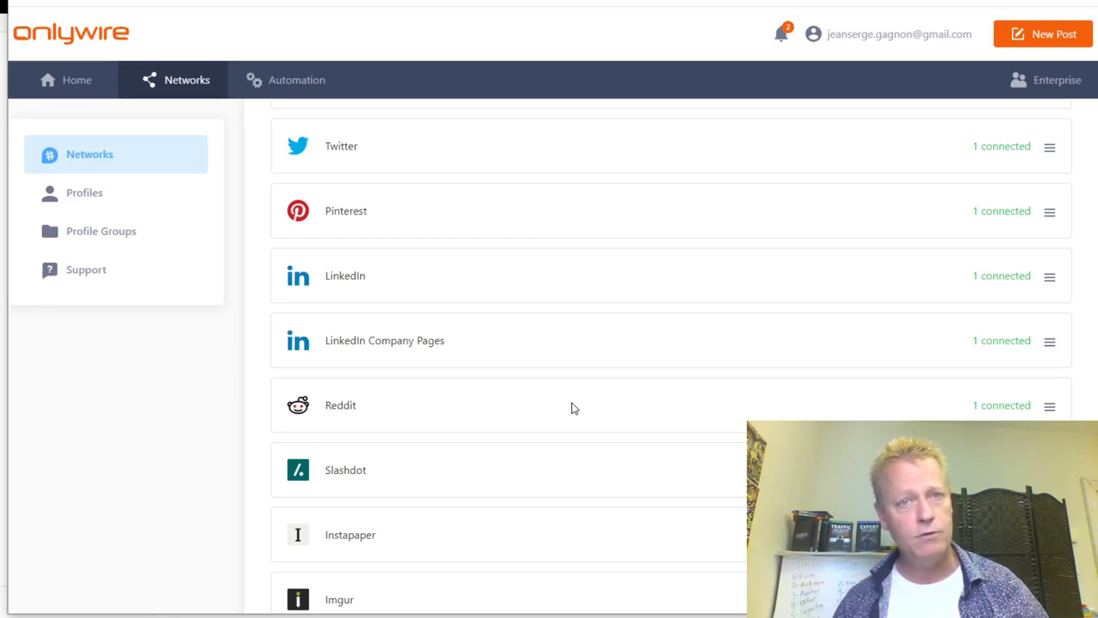
scroll(496, 285, up, 3)
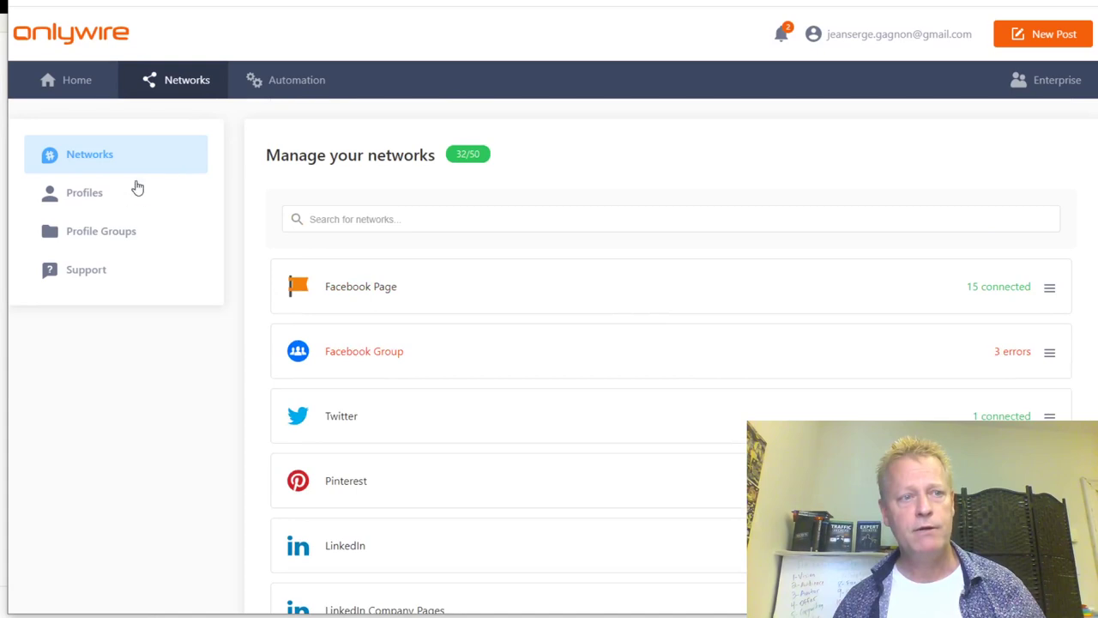
click(285, 86)
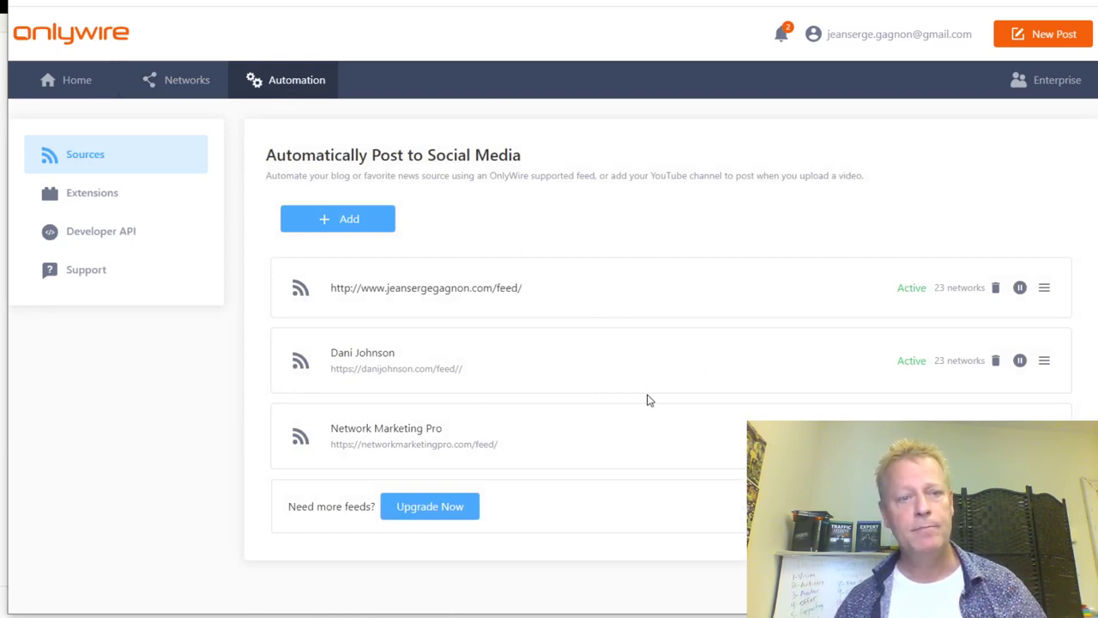
Step: Open the Home posting Queue and review the scheduled and bounced posts with their errors
click(81, 87)
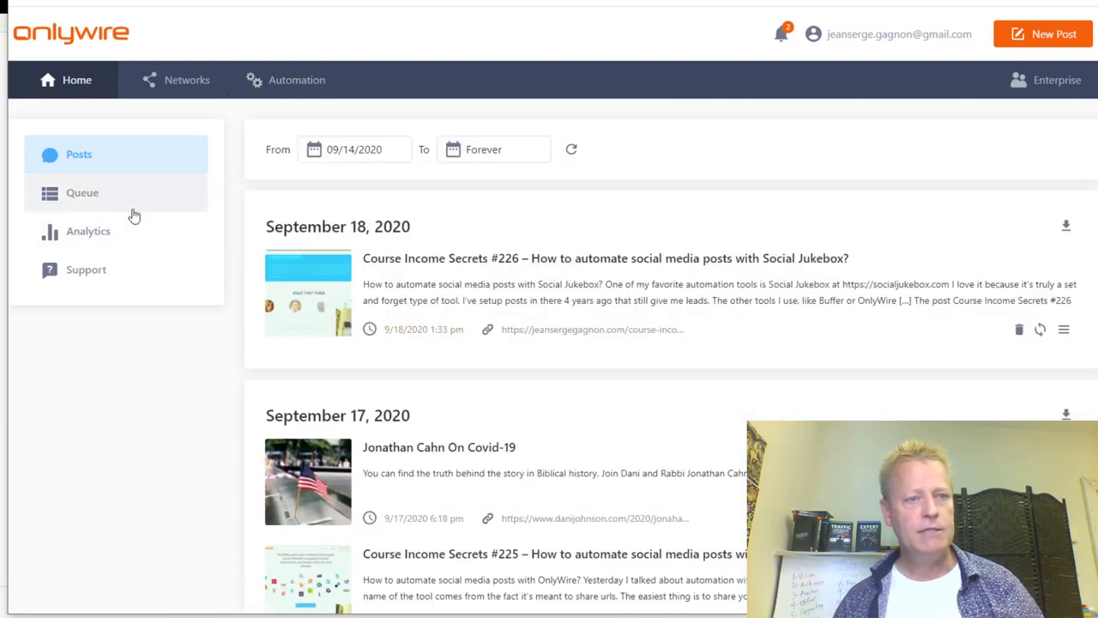
click(85, 194)
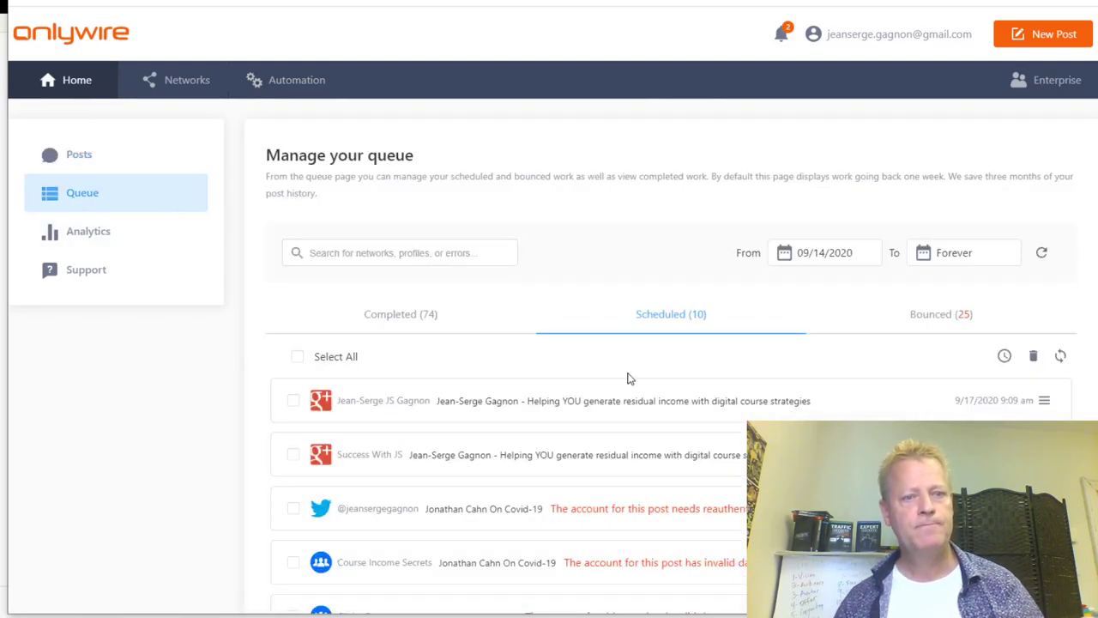
scroll(635, 373, down, 5)
scroll(658, 366, up, 5)
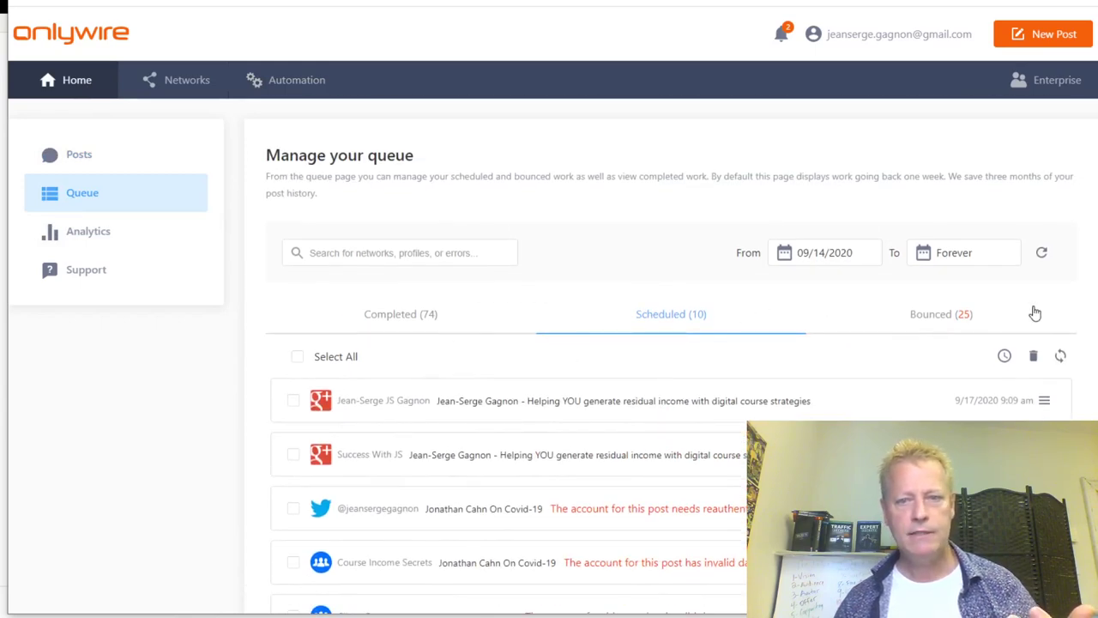
click(953, 316)
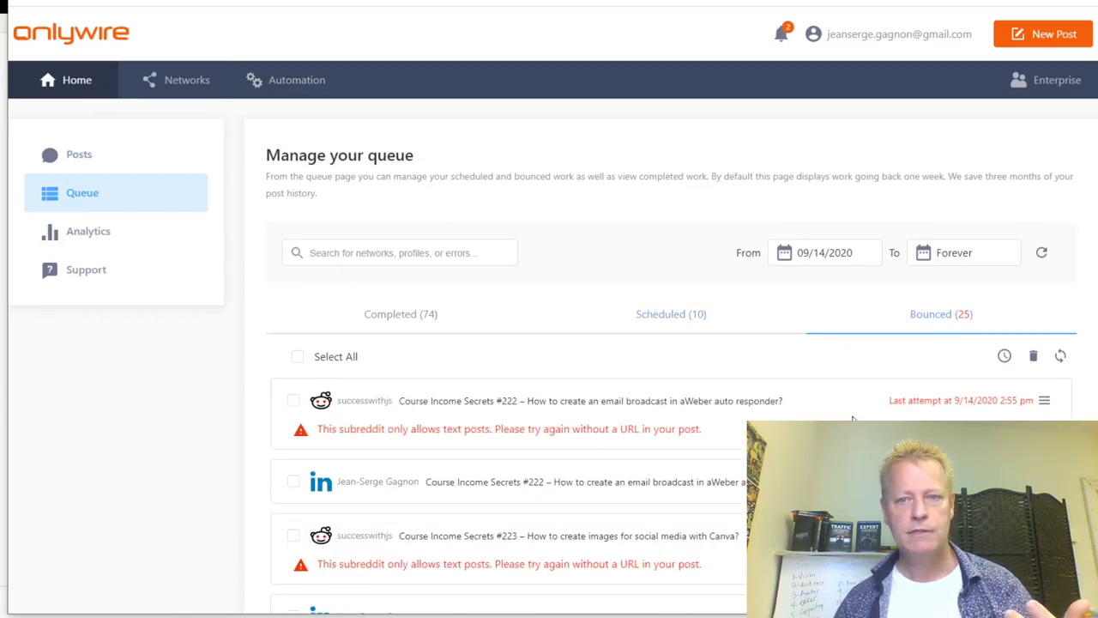
scroll(858, 394, down, 2)
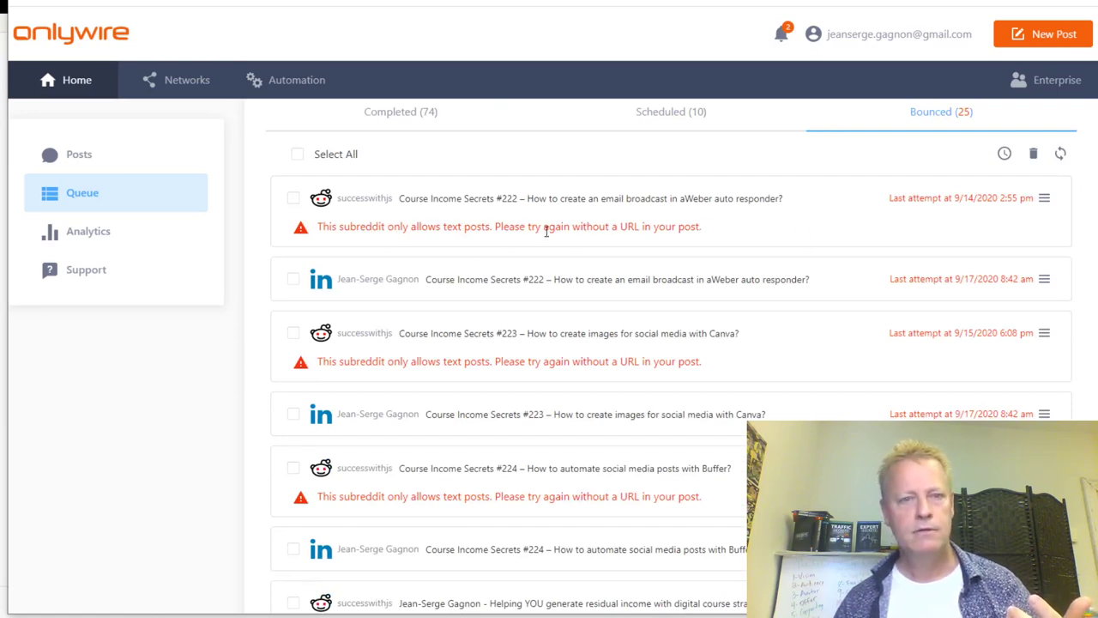
scroll(741, 228, down, 8)
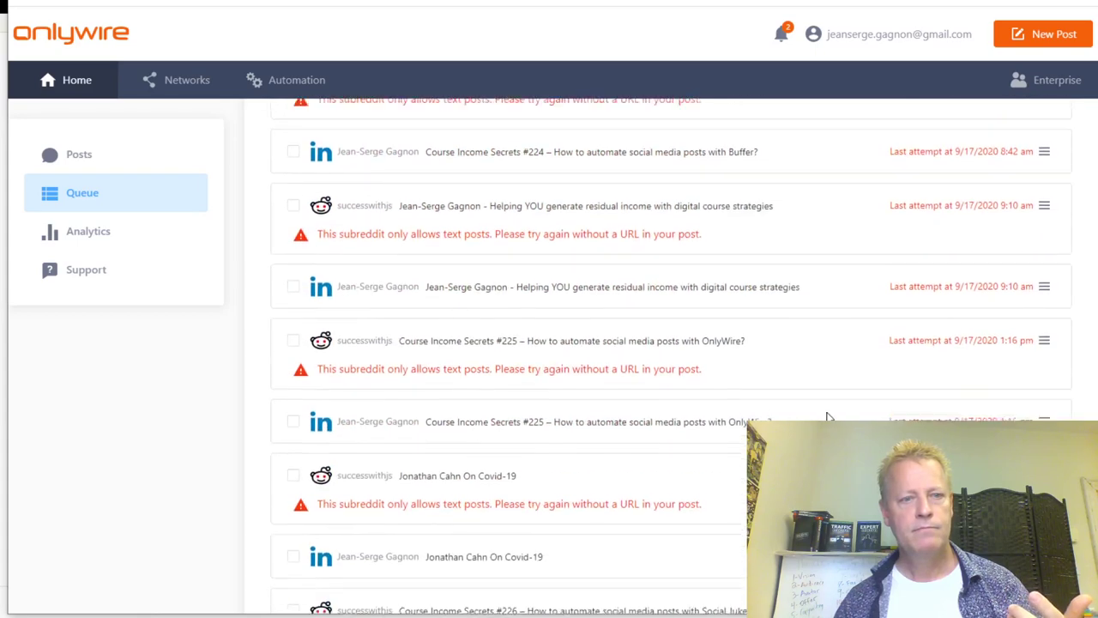
scroll(519, 321, up, 10)
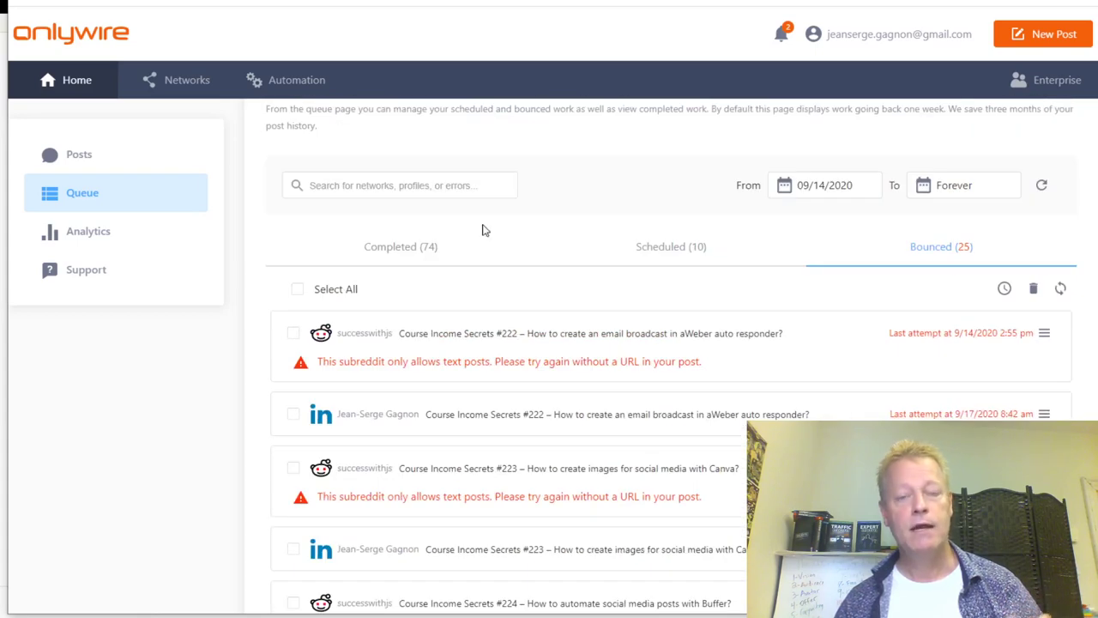
Step: Check the completed posts, then return to Posts and start a new post
click(417, 254)
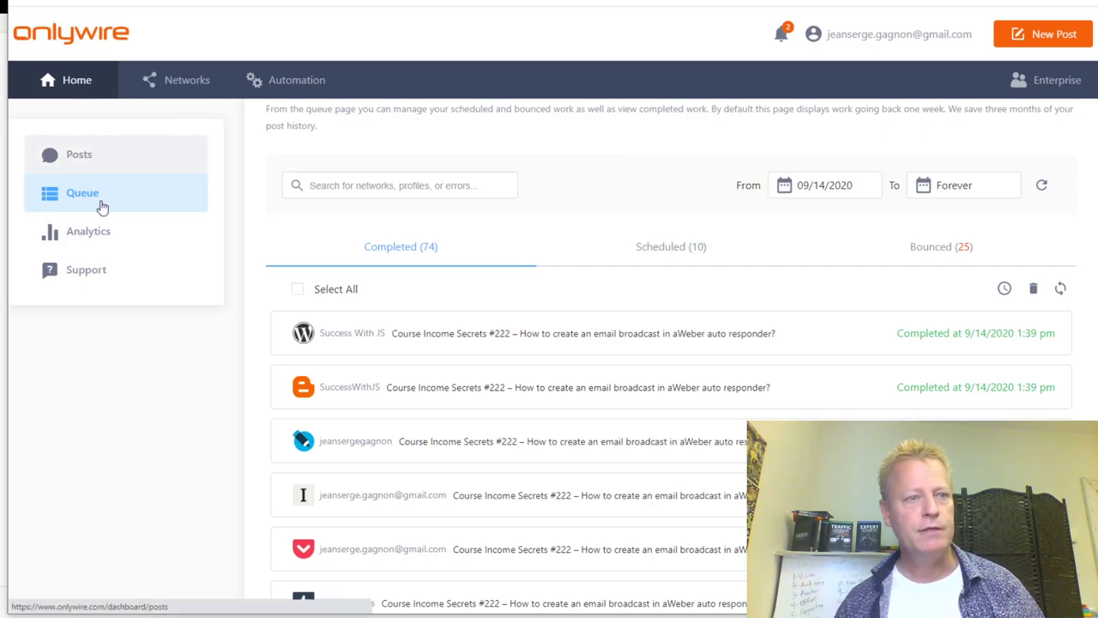
click(96, 164)
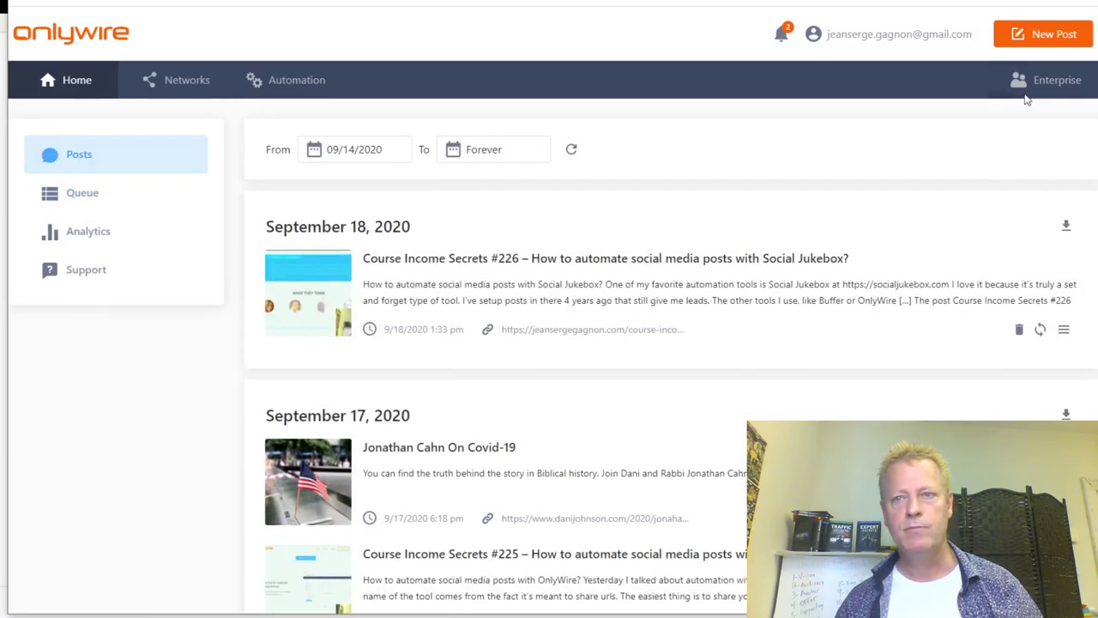
click(1045, 38)
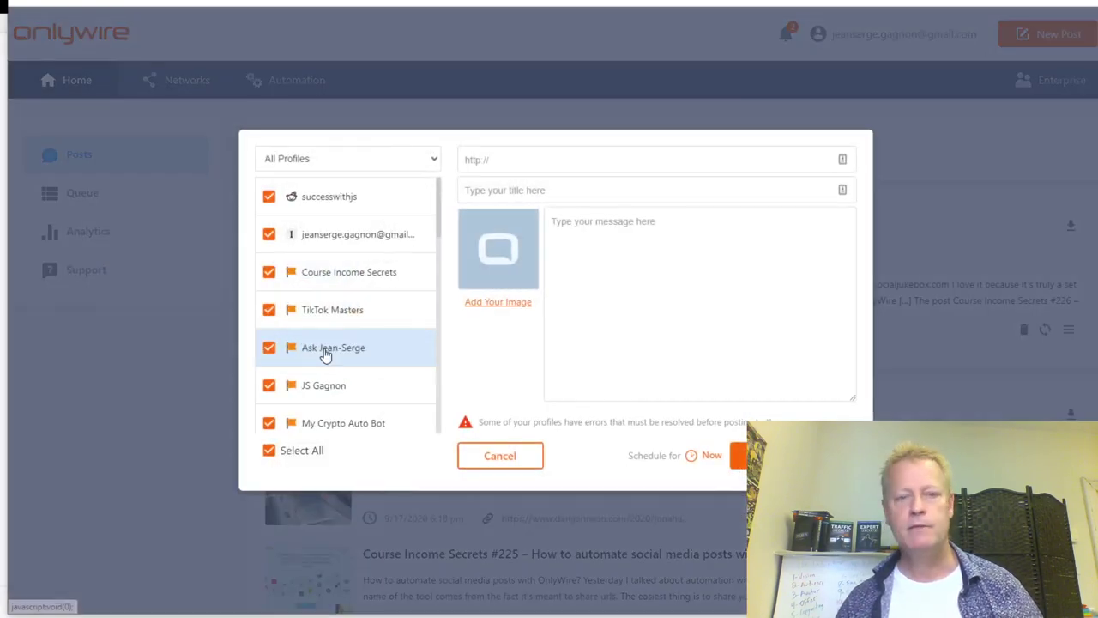
Step: Paste the prepared cis226 episode message with its cis226.jsgagnon.com link into the post text
click(639, 244)
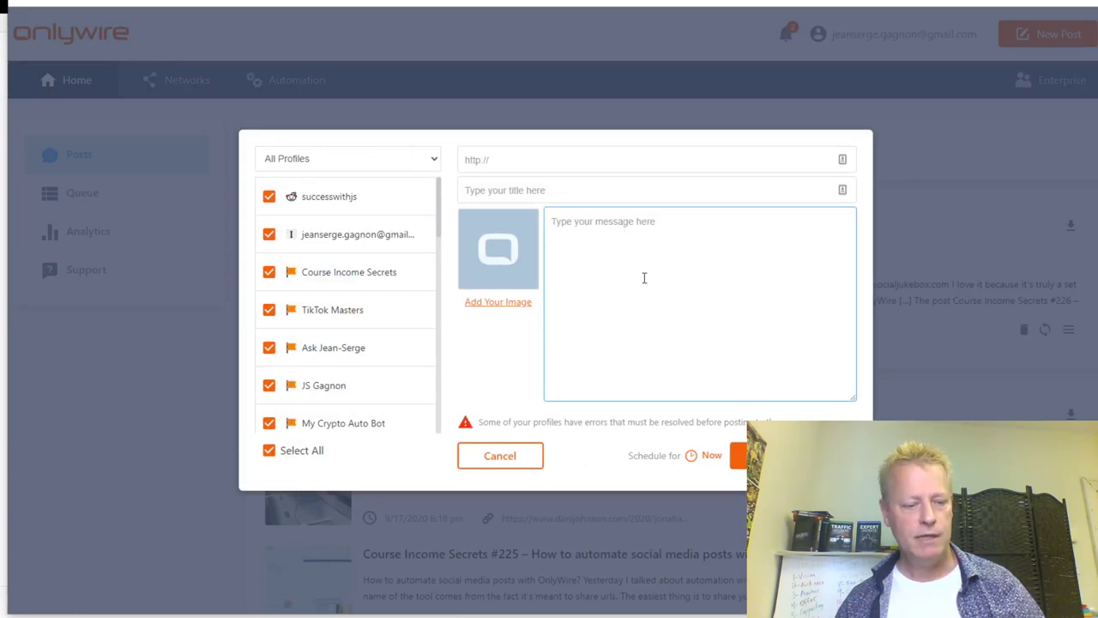
text(This is a post done during the cis226 episode of Course Income Secrets which you can see or read more about at cis226.jsgagnon.com.)
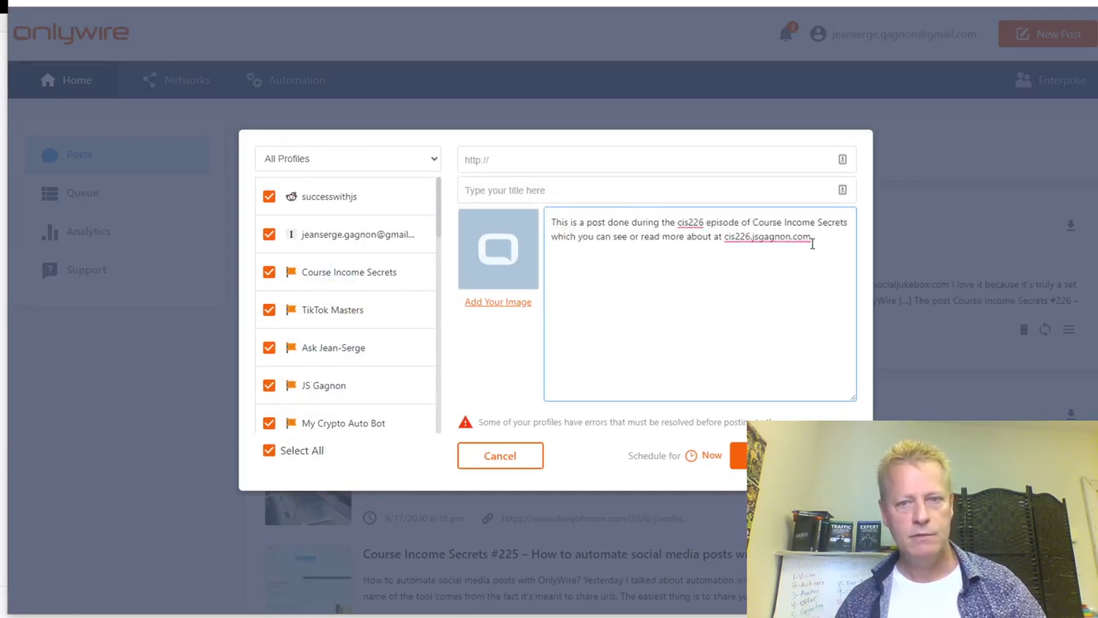
drag(813, 236, 725, 236)
click(654, 244)
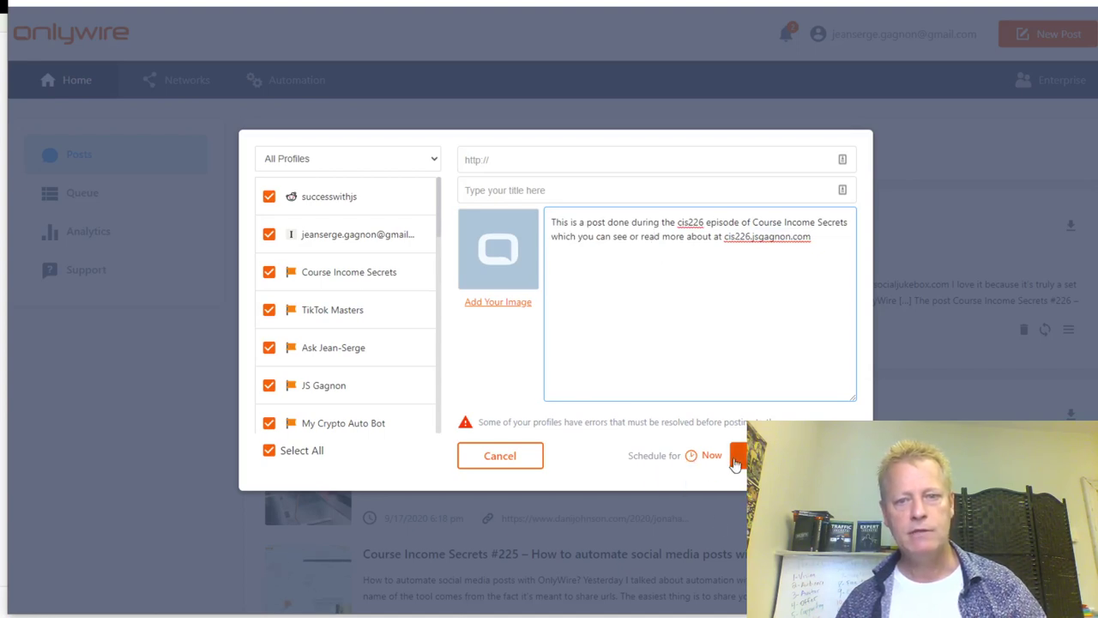
Step: Schedule the post for September 22, 2020 at 11:15 am
click(688, 460)
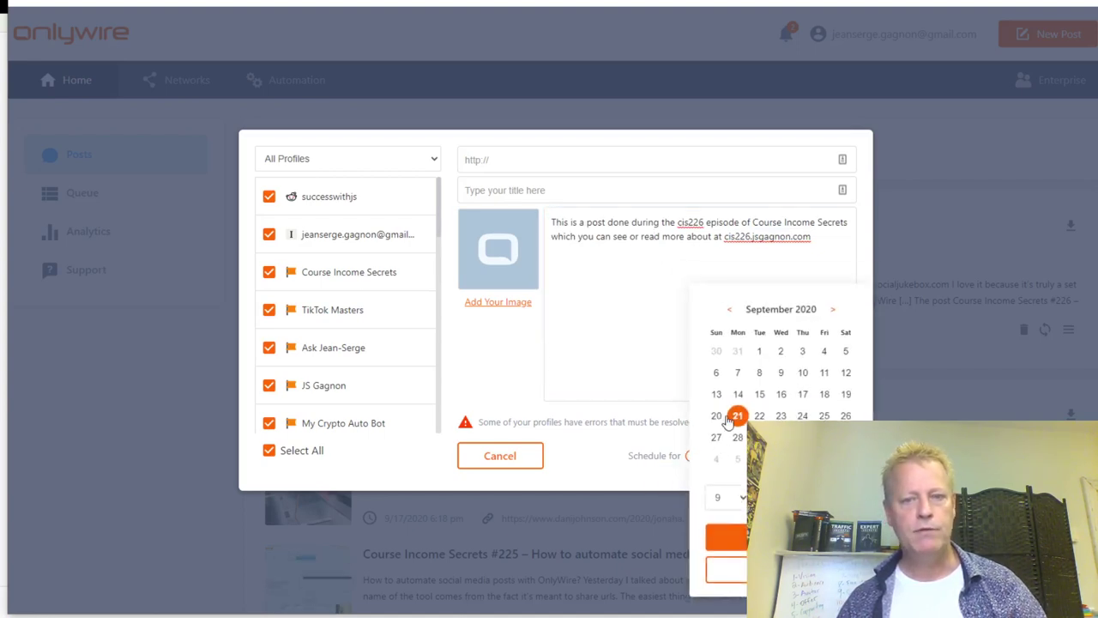
click(759, 416)
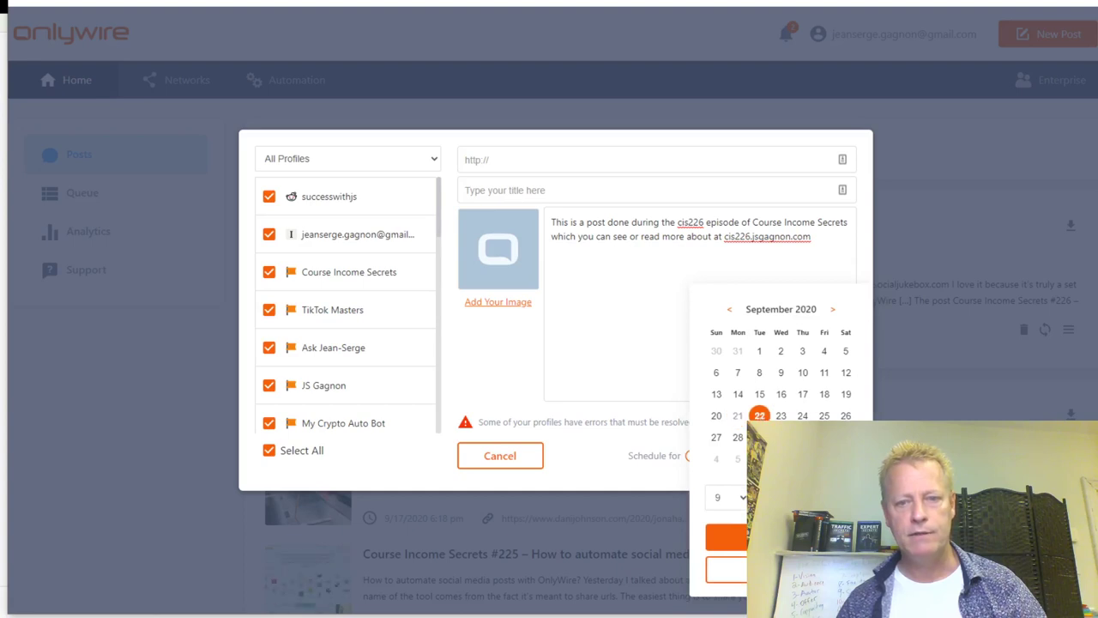
click(731, 498)
click(721, 451)
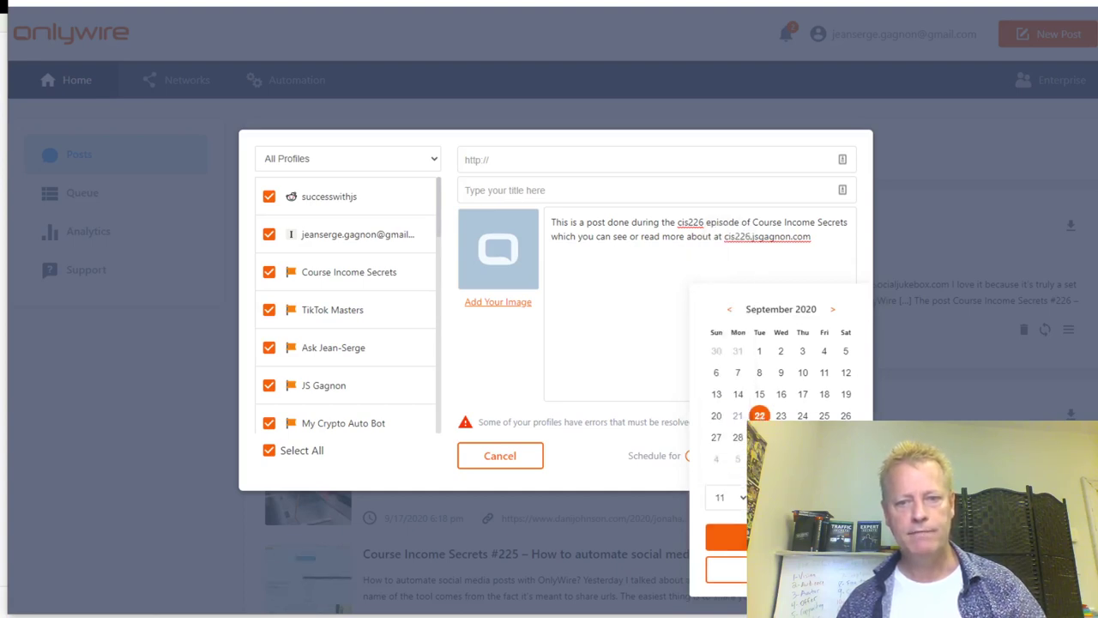
click(725, 537)
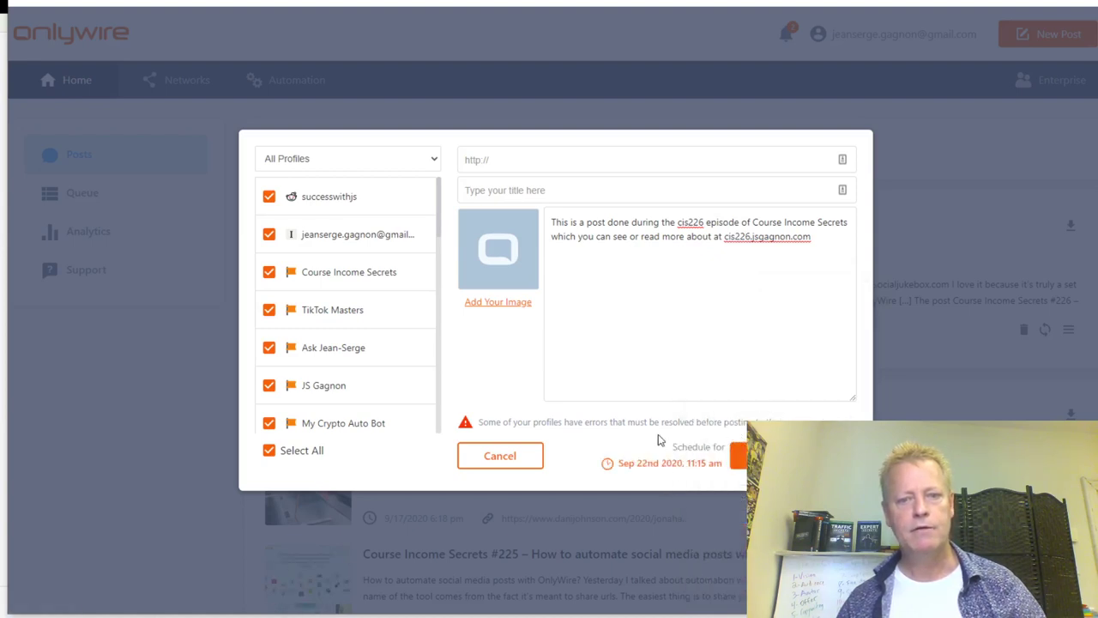
Step: Try submitting the post while it still targets all profiles
scroll(352, 307, down, 1)
scroll(352, 307, down, 3)
scroll(352, 307, up, 3)
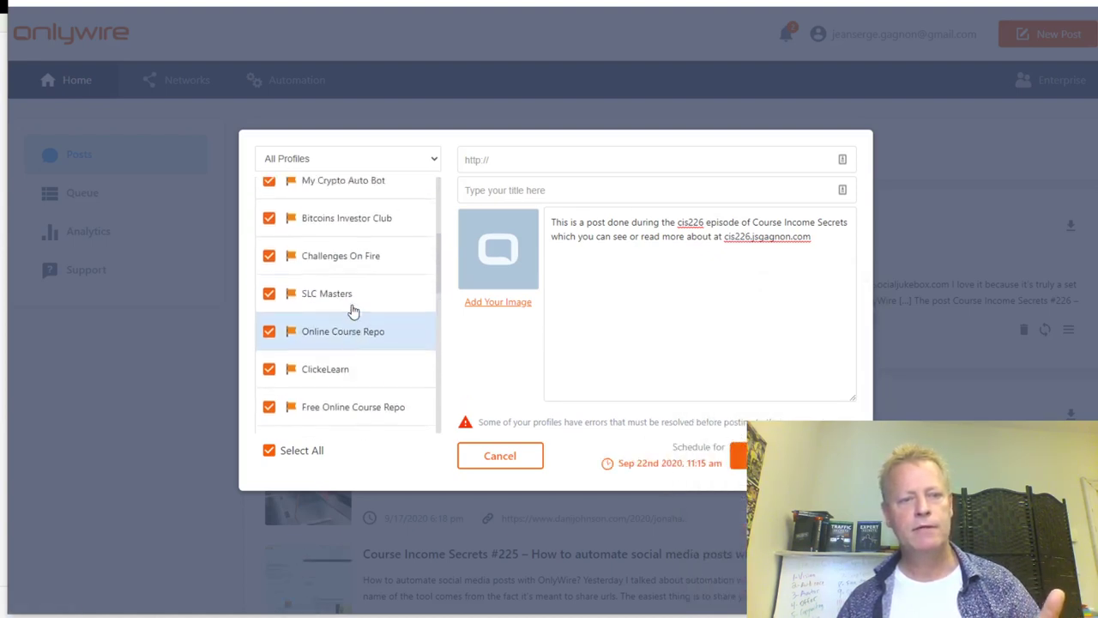
scroll(352, 309, down, 5)
scroll(351, 314, down, 3)
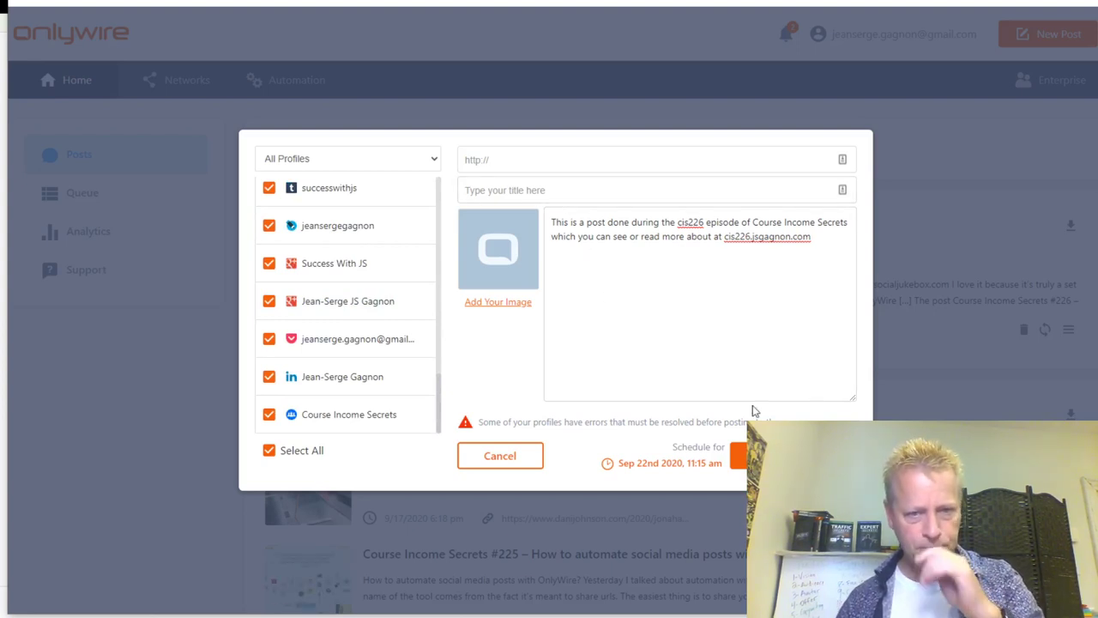
click(740, 456)
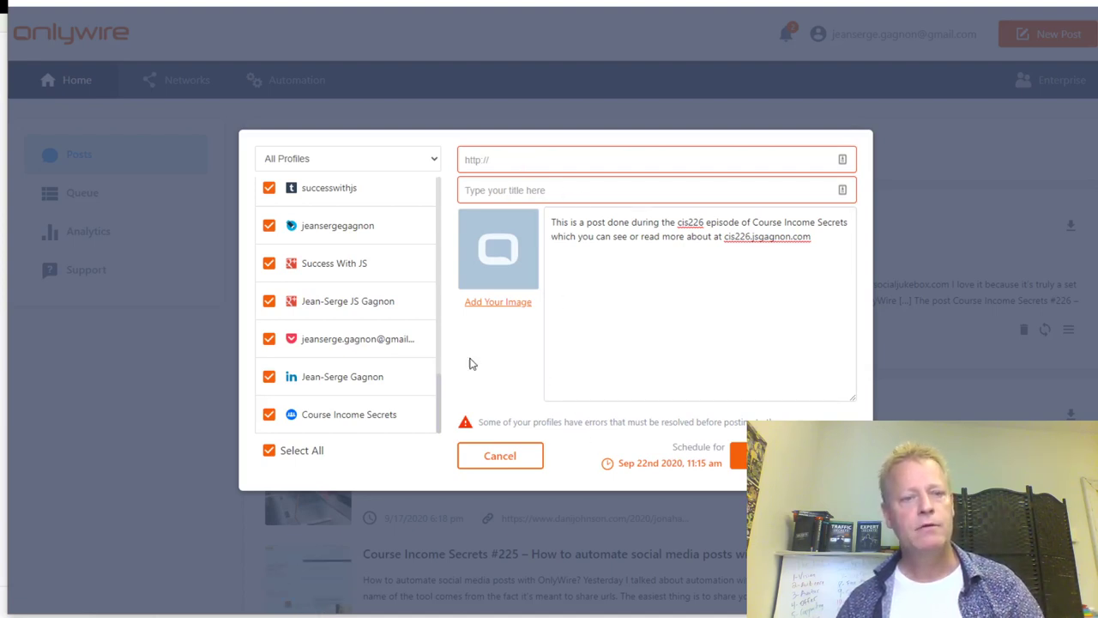
Step: Untick the successwithjs, Success With JS, Google, Pocket, LinkedIn and Course Income Secrets profiles
click(429, 158)
click(322, 182)
click(270, 193)
click(269, 225)
click(270, 262)
click(269, 300)
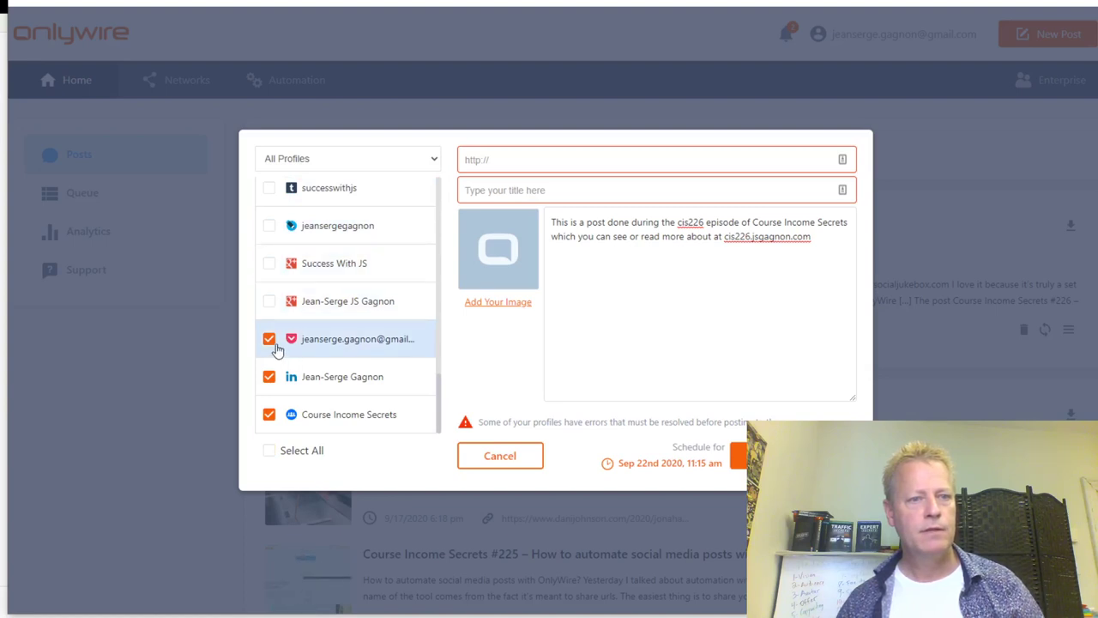
click(269, 339)
click(269, 377)
click(270, 415)
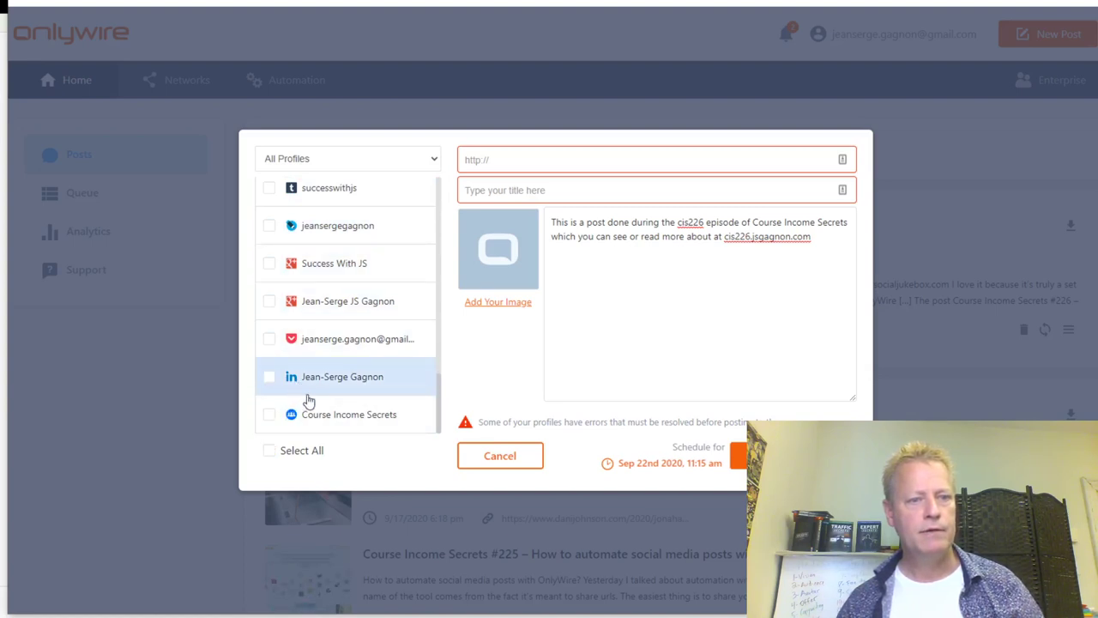
Step: Untick the e-mail profile and pages like TikTok Masters, My Crypto Auto Bot and Bitcoins Investor Club
scroll(291, 400, down, 10)
click(270, 204)
click(269, 242)
click(269, 280)
click(269, 318)
click(269, 356)
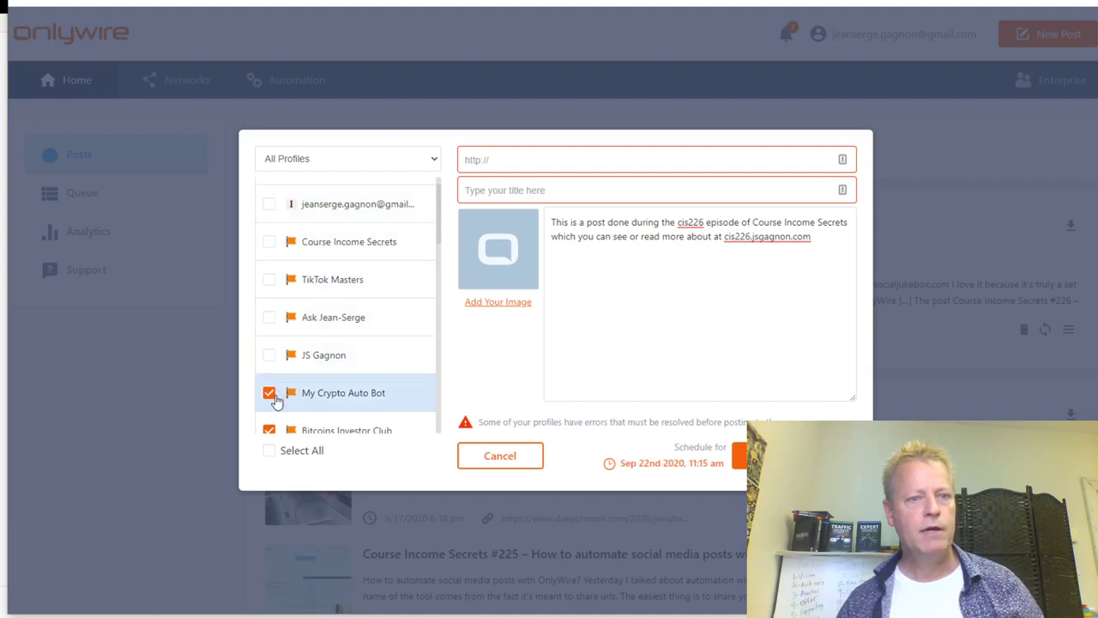
click(269, 393)
scroll(274, 393, down, 3)
scroll(269, 386, up, 1)
click(267, 336)
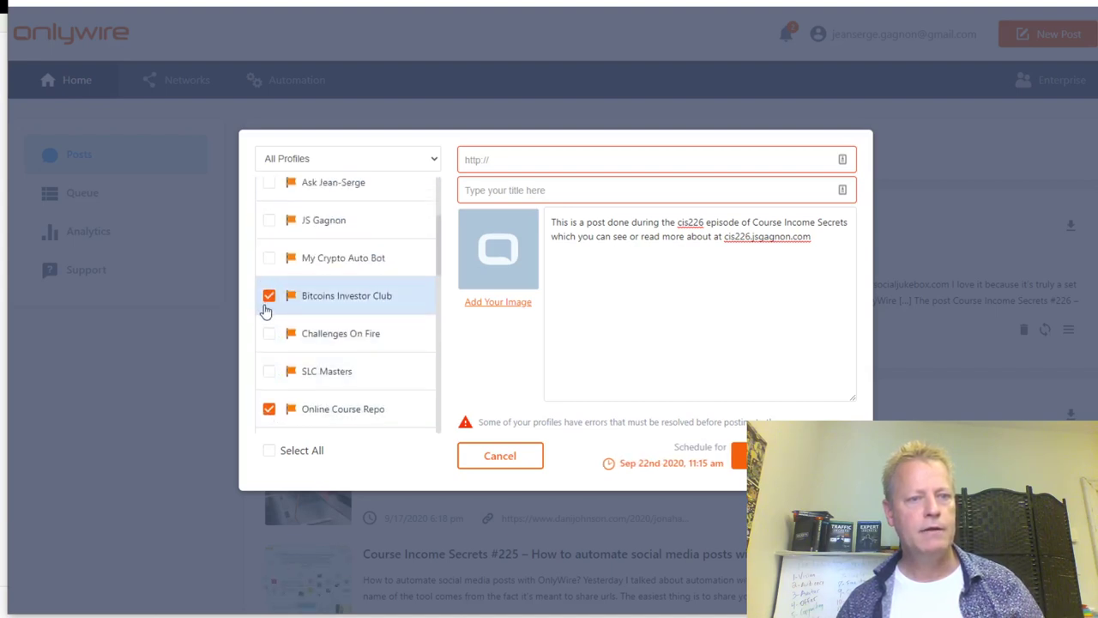
click(268, 298)
Step: Untick Master Of Simple, SLC Masters, Free Online Course Repo, Click ecourse, ClickeLearn and Pinterest profiles
scroll(270, 308, down, 3)
click(269, 329)
click(270, 290)
click(270, 252)
click(270, 214)
click(270, 368)
click(270, 403)
scroll(257, 343, up, 3)
click(271, 313)
click(269, 275)
Step: Untick the LinkedIn, Success With JS WordPress, SuccessWithJS blog and Reddit profiles
scroll(321, 329, down, 3)
click(313, 318)
click(316, 348)
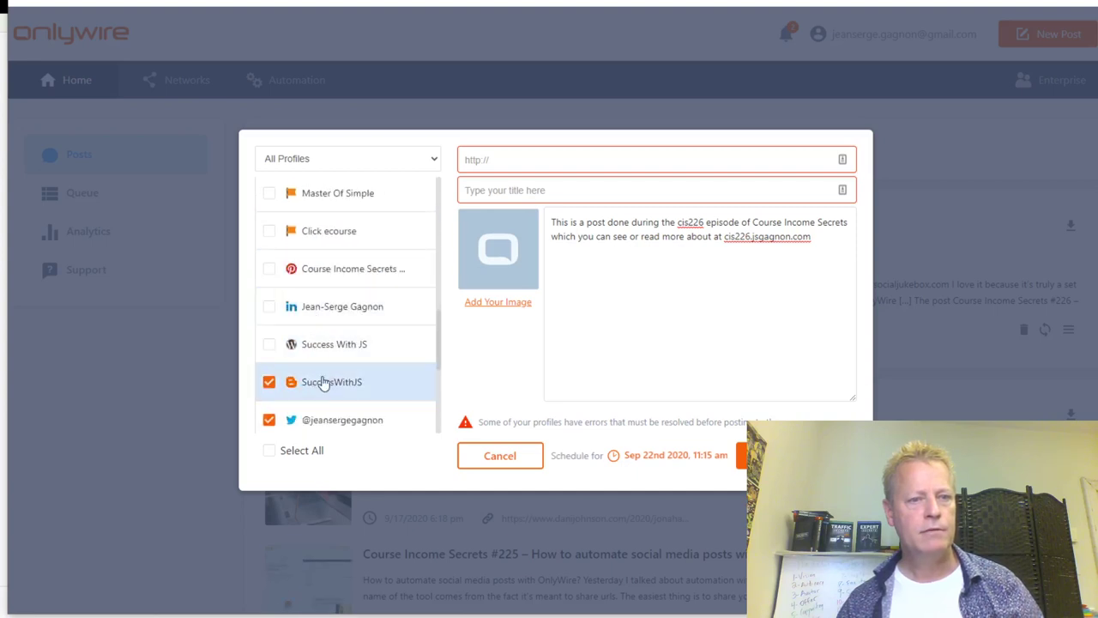
click(321, 383)
drag(302, 420, 329, 419)
scroll(326, 417, down, 5)
scroll(332, 410, down, 10)
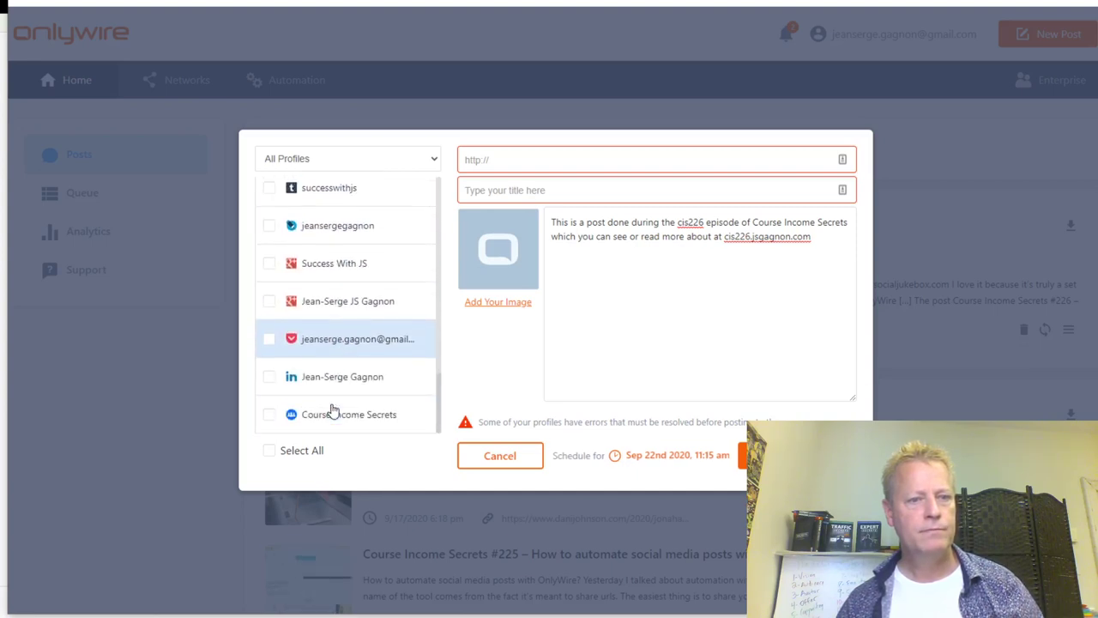
click(314, 196)
Step: Tick a single page profile, check the title and link fields, then untick it again
click(708, 237)
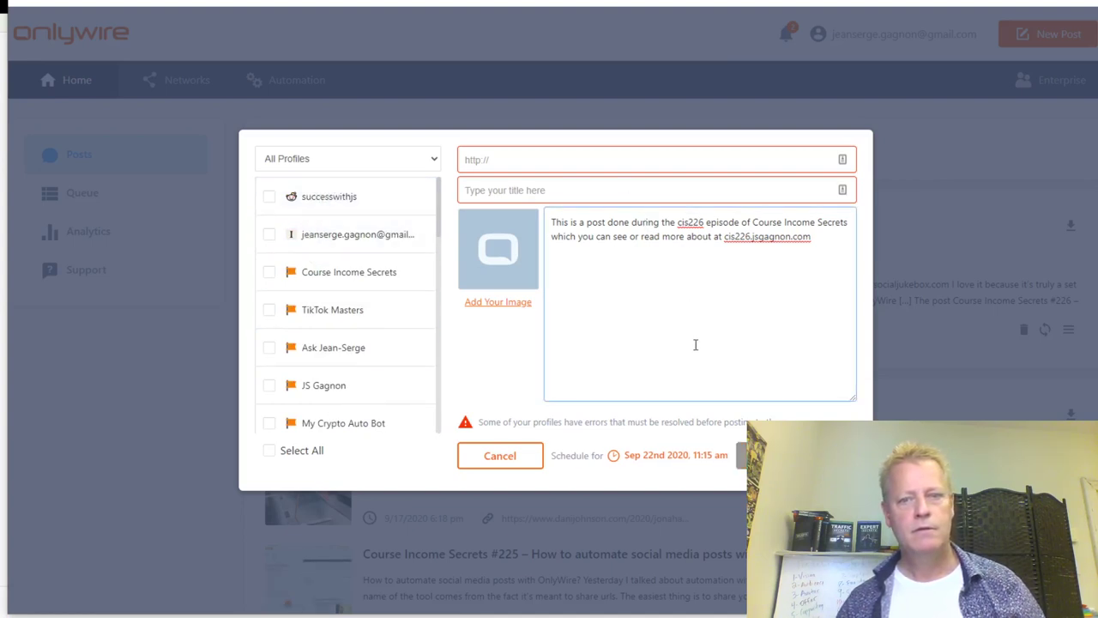
click(269, 348)
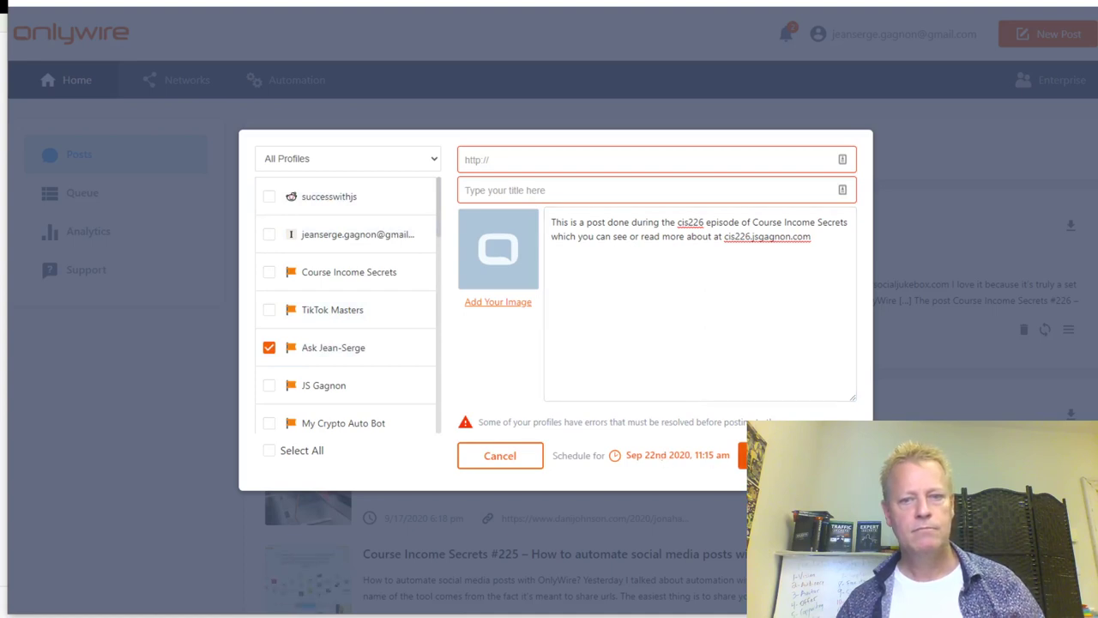
click(533, 192)
click(549, 158)
click(568, 189)
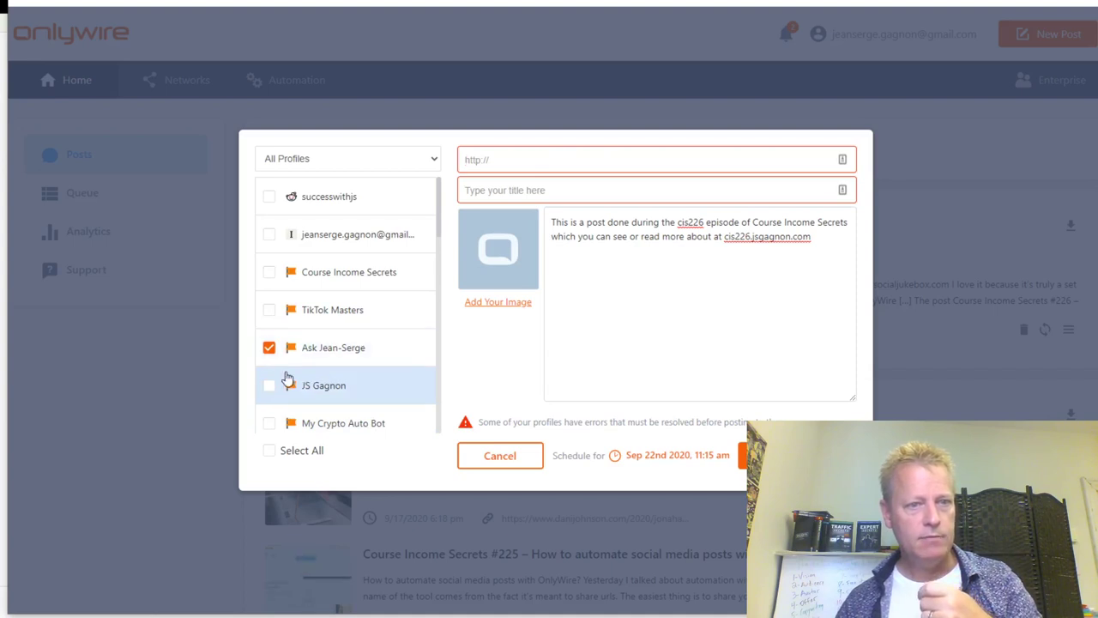
click(270, 348)
Step: Tick only the LinkedIn profile and the Course Income Secrets group profile
scroll(357, 361, down, 5)
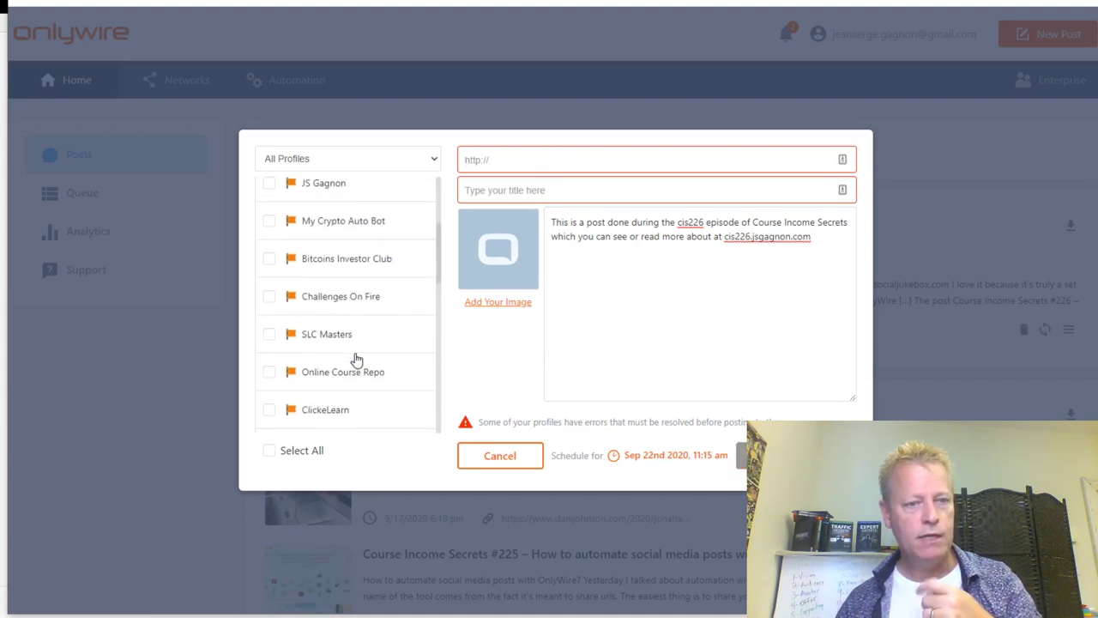
scroll(357, 361, down, 2)
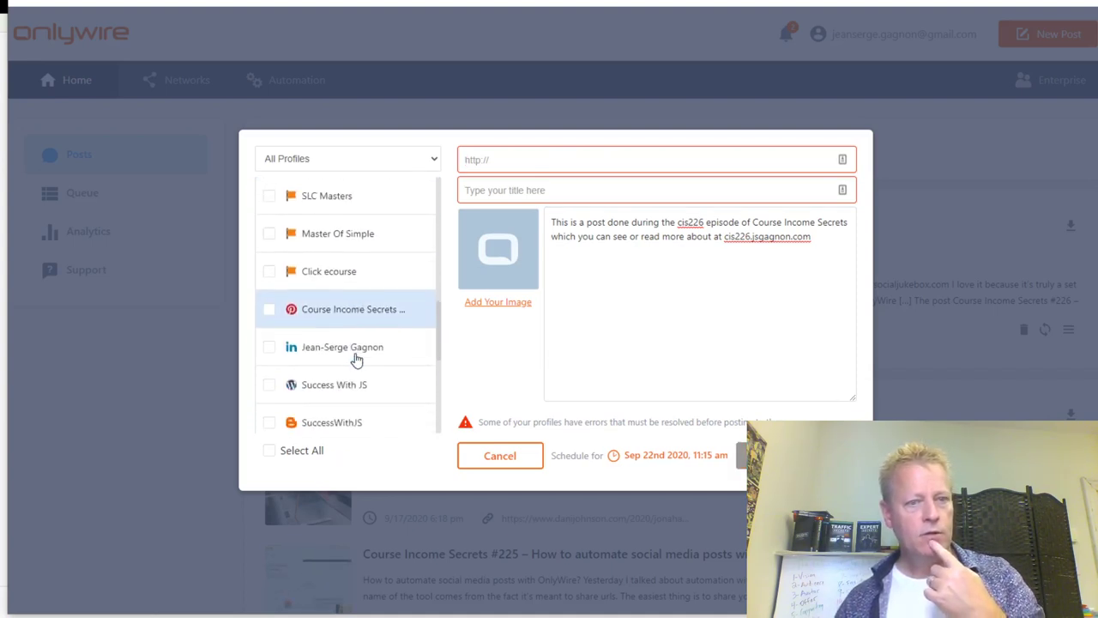
click(269, 338)
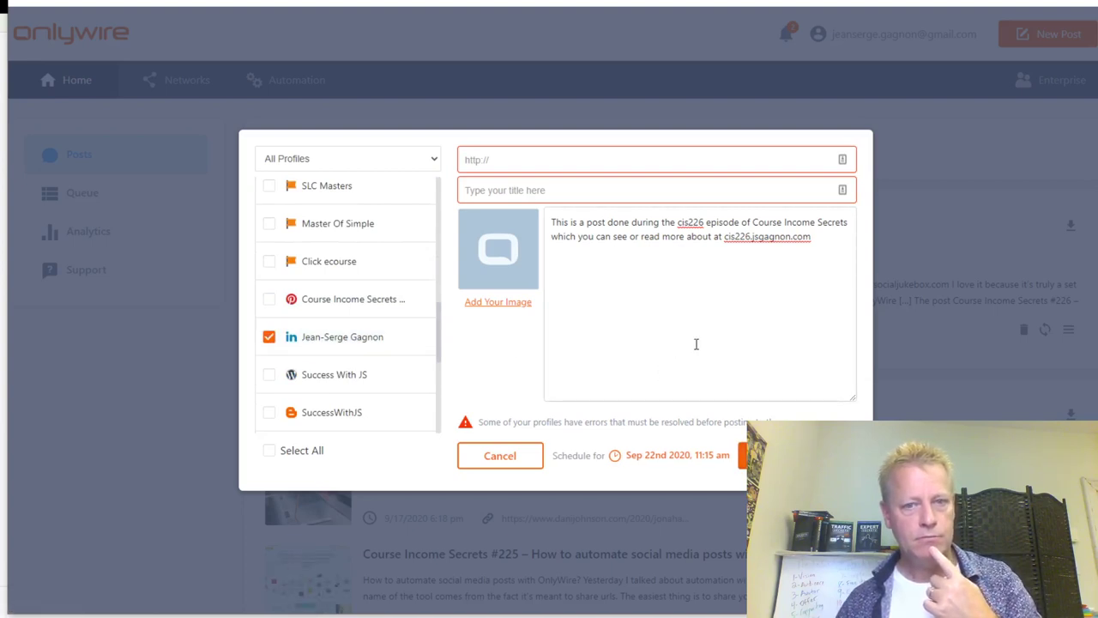
click(643, 349)
scroll(299, 397, down, 3)
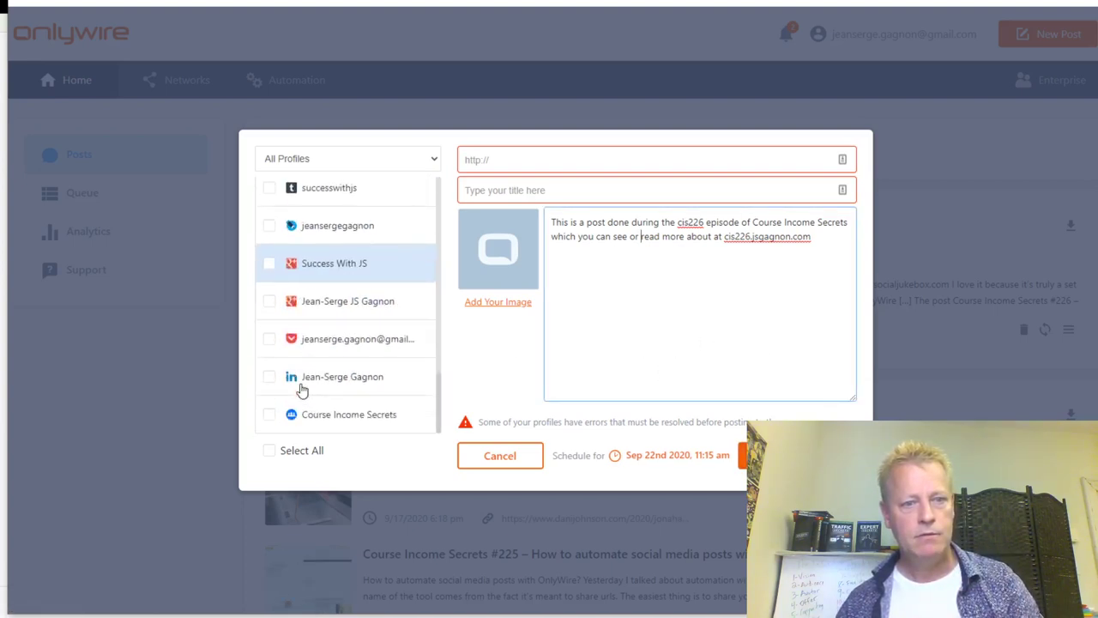
click(271, 417)
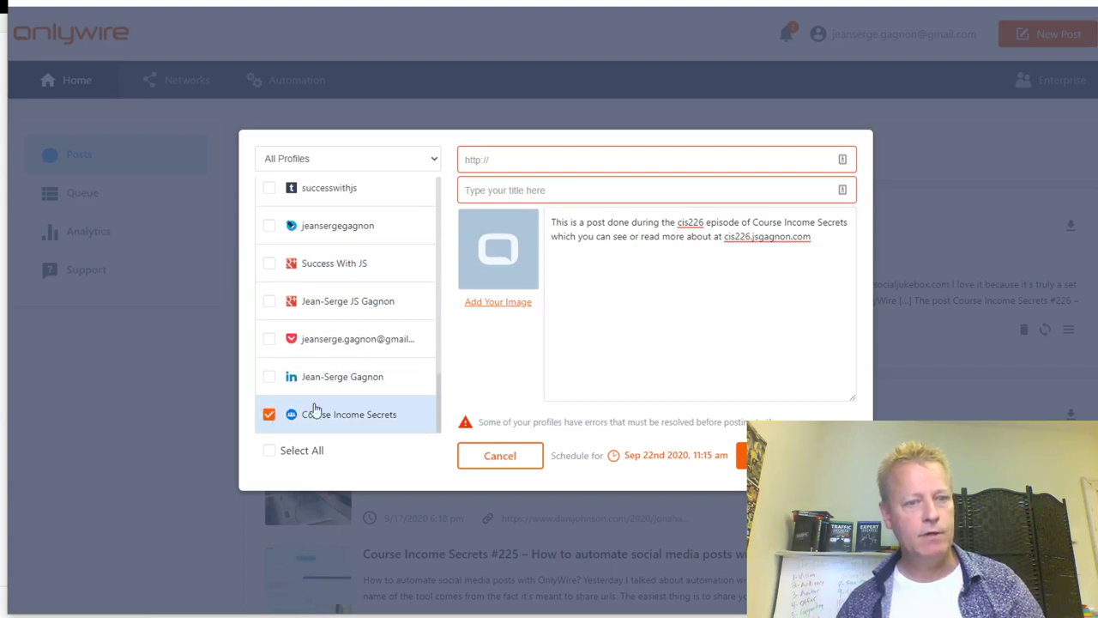
scroll(314, 404, up, 4)
Step: Untick LinkedIn and title the post 'Post from On', correcting the 'frmo' typo
click(270, 375)
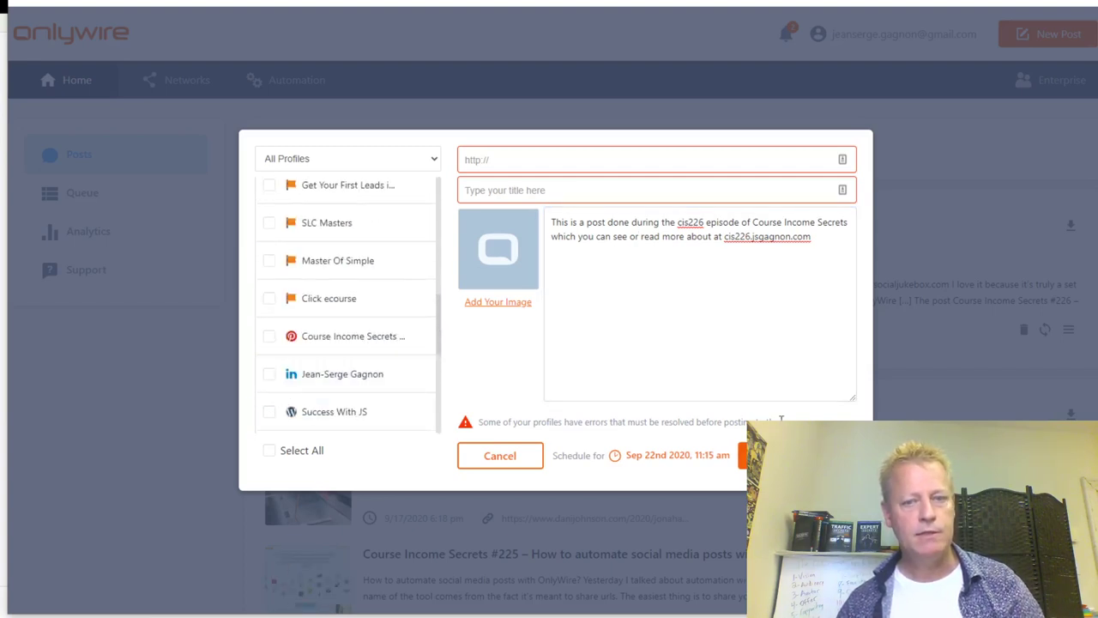
click(661, 236)
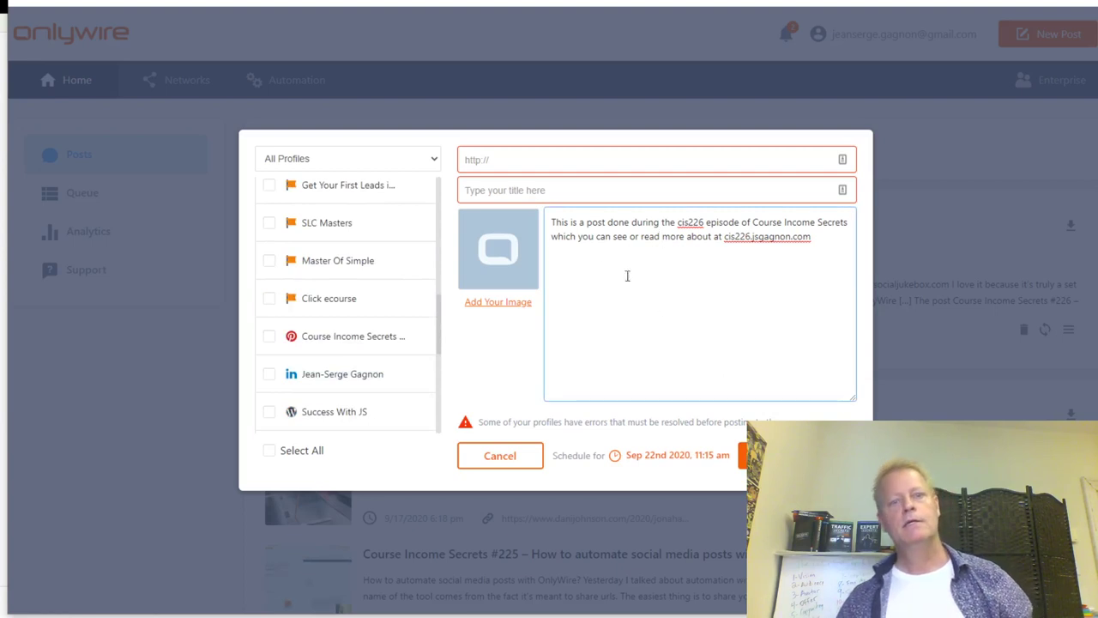
click(555, 197)
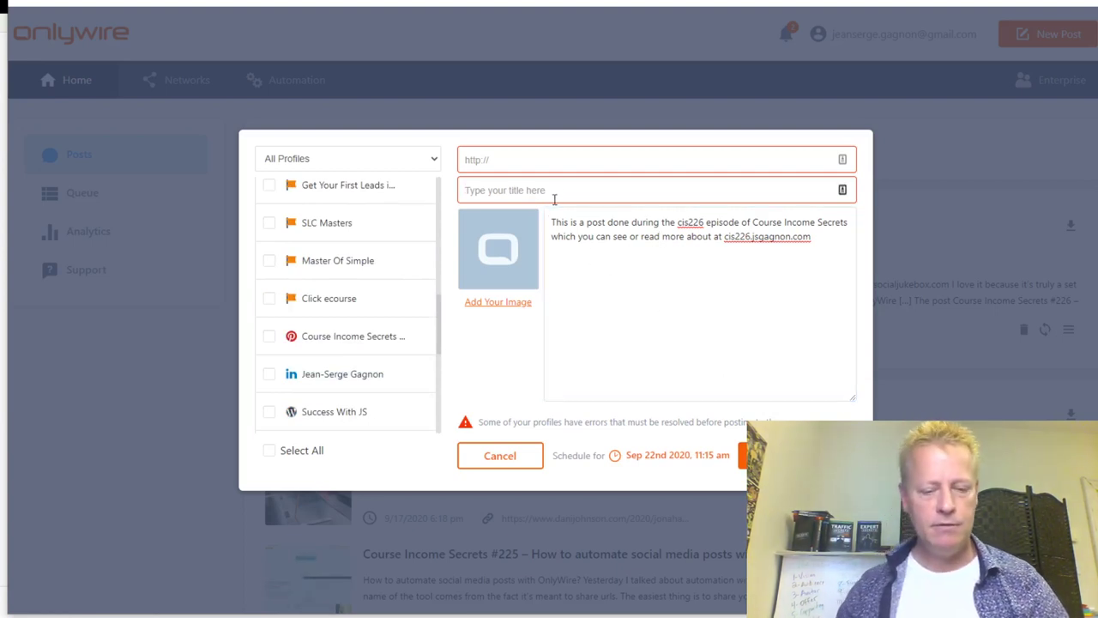
text(Post frmo OnyWire)
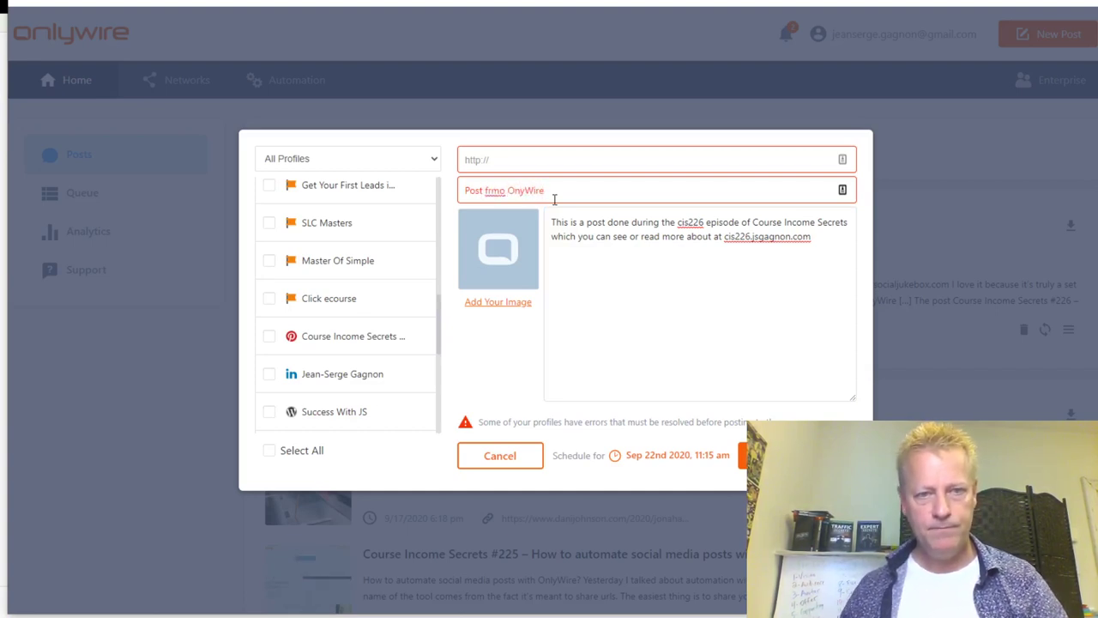
double_click(495, 189)
text(fr)
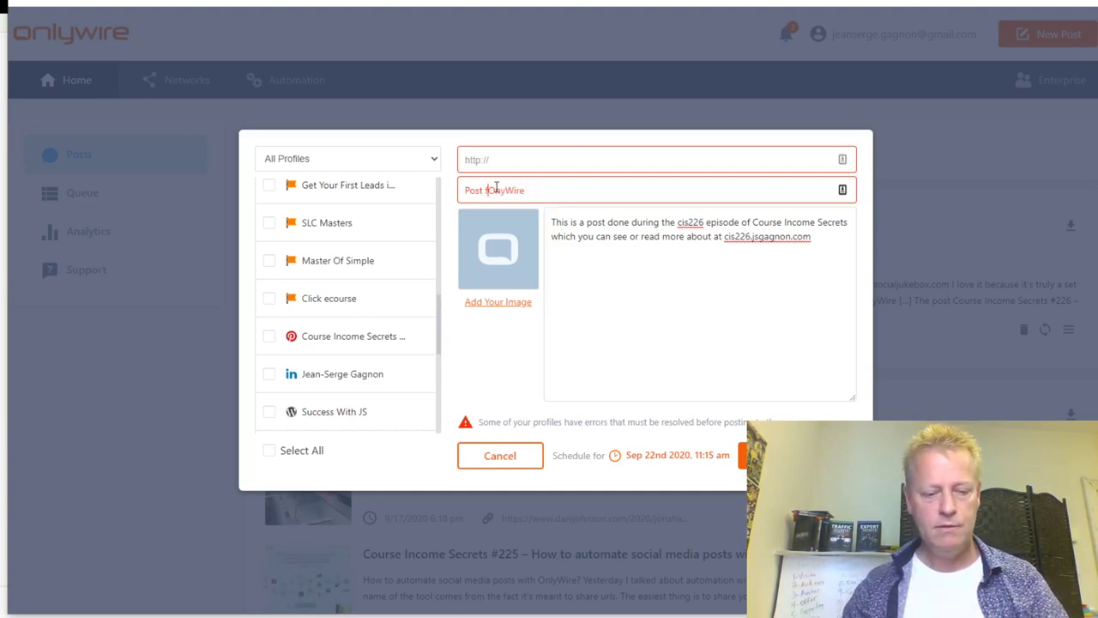
text(om)
click(634, 264)
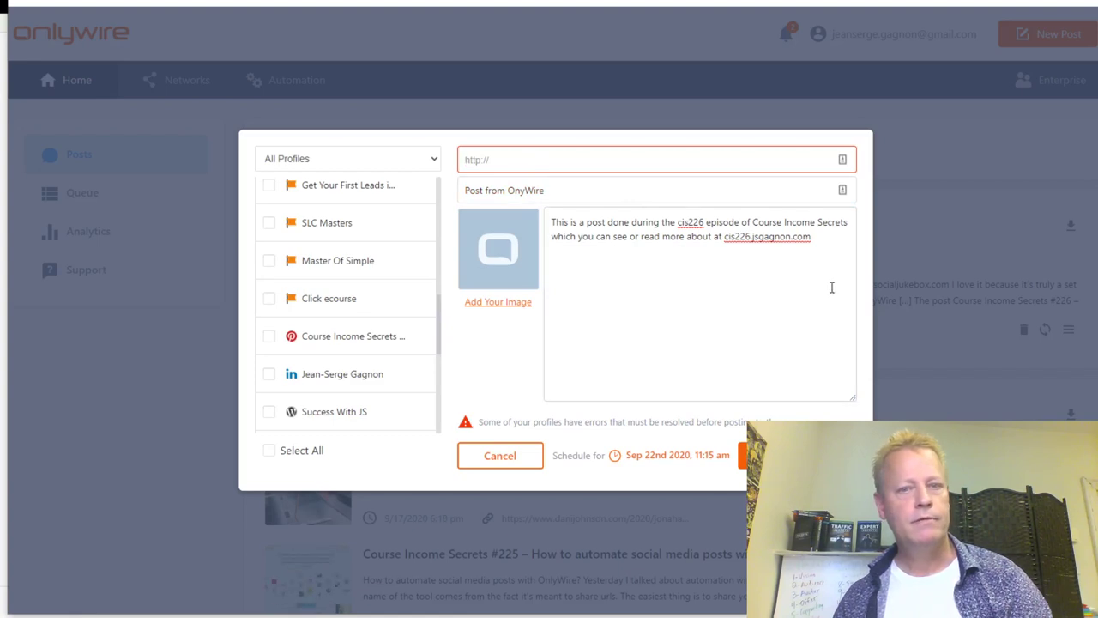
drag(811, 237, 750, 245)
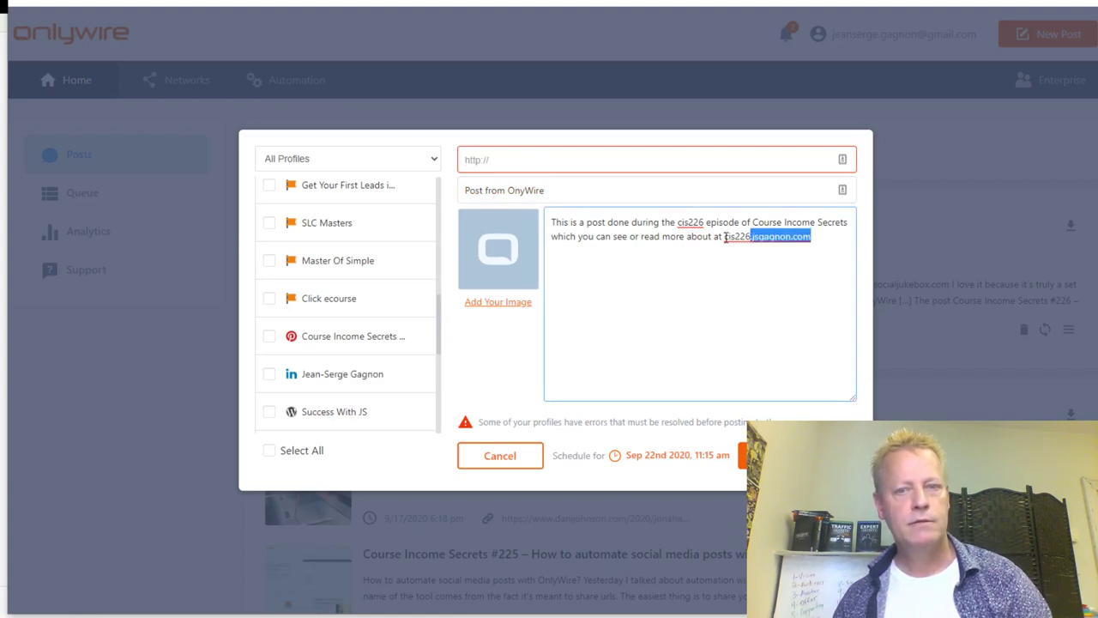
click(729, 242)
text(http://)
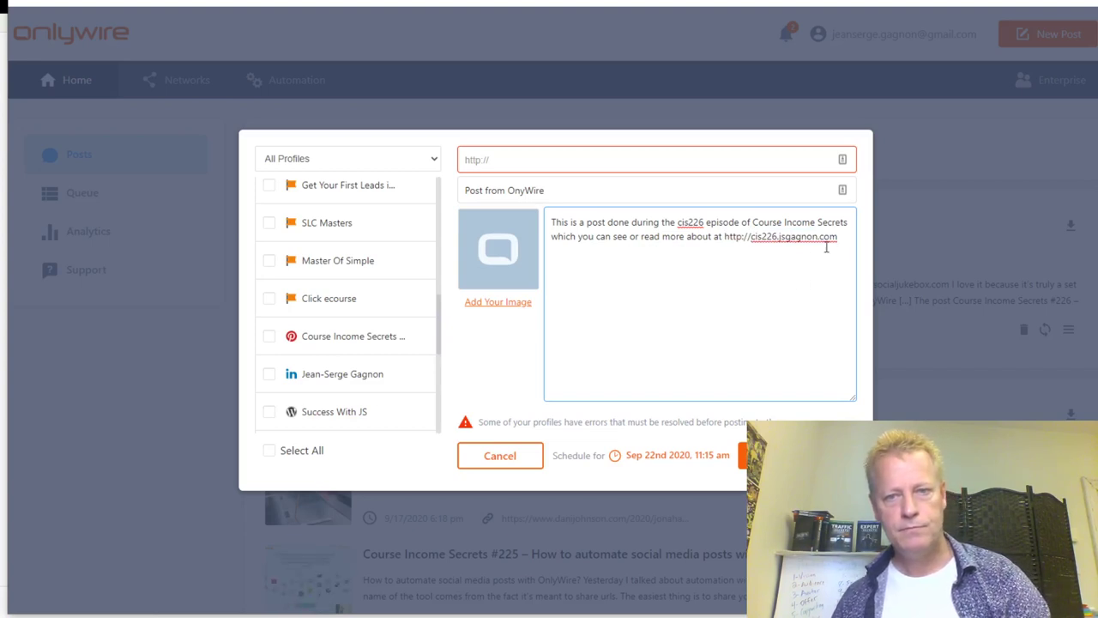
click(703, 222)
key(BackSpace)
text(7)
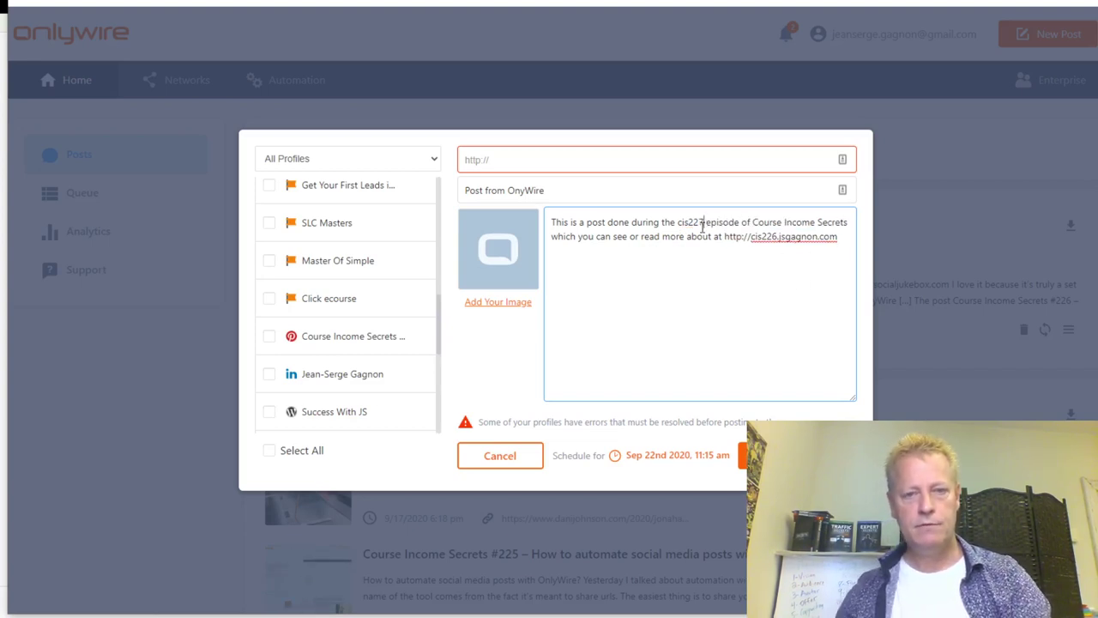
click(777, 234)
key(BackSpace)
text(7)
Step: Copy the cis227 web address from the description into the post's link field
drag(837, 243, 726, 249)
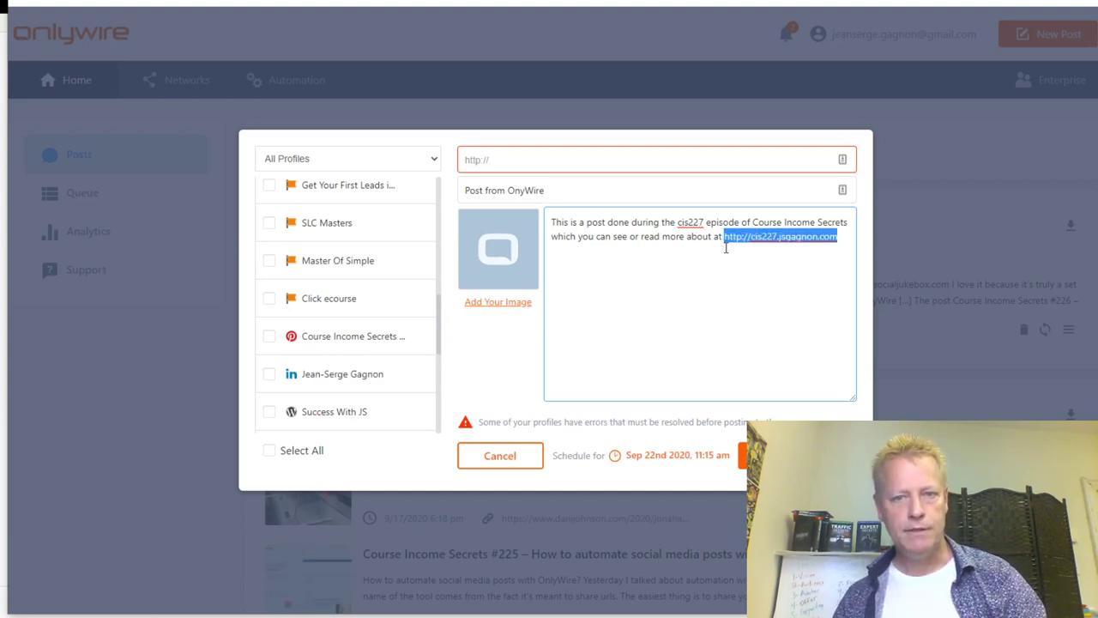
key(ctrl+c)
click(535, 154)
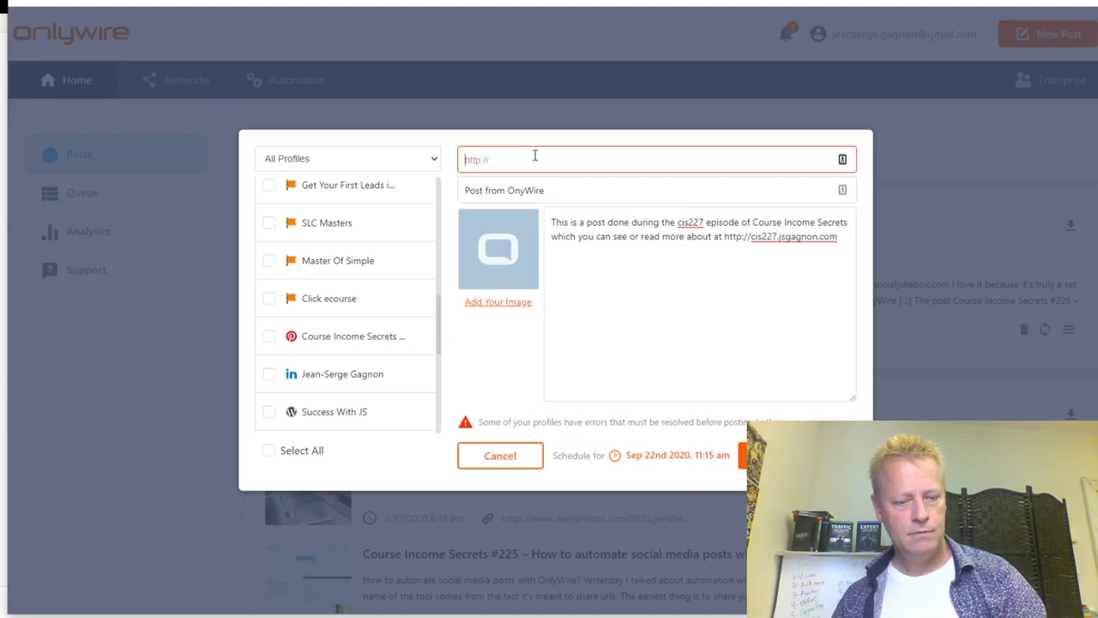
key(ctrl+v)
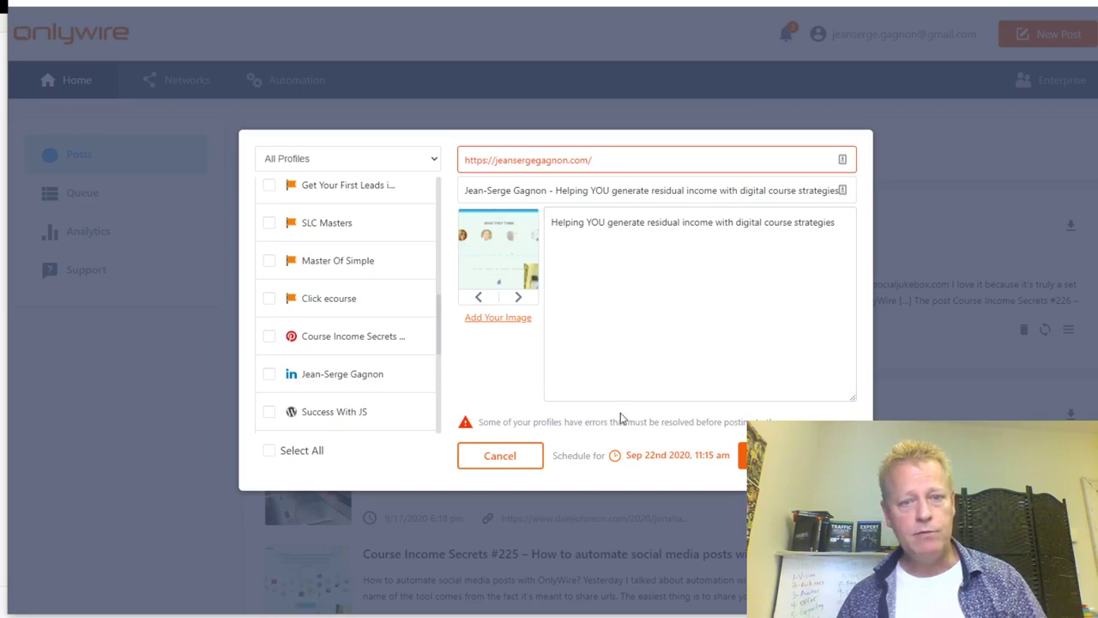
Step: Cancel the unfinished cis227 post and glance over the Posts list from 09/14/2020
click(520, 457)
scroll(459, 319, down, 7)
scroll(461, 319, up, 7)
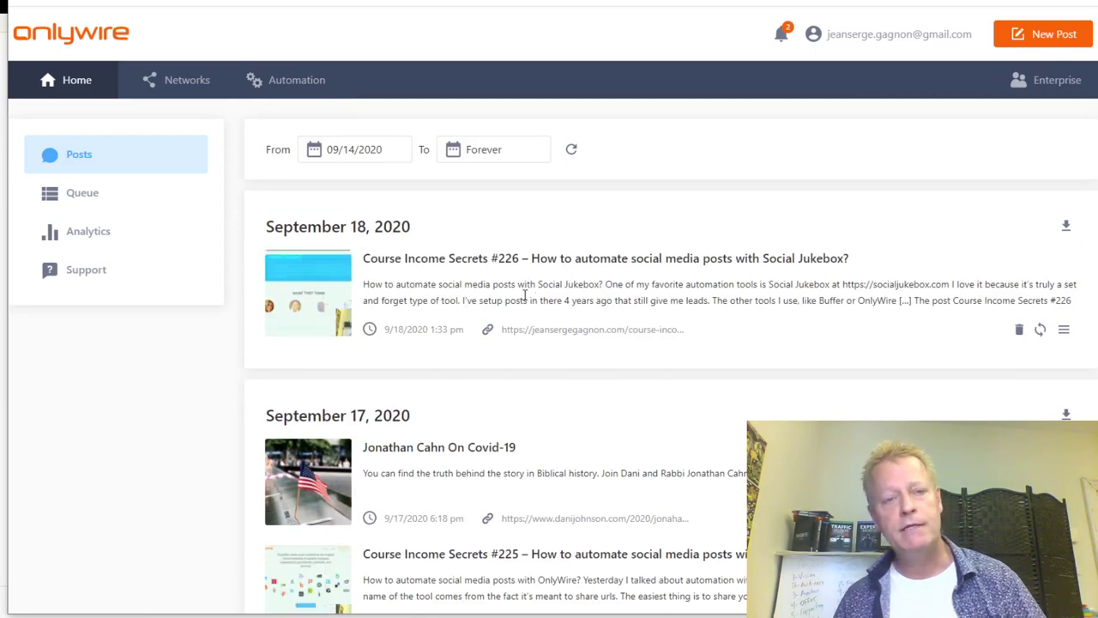
Step: Scroll through the recent OnlyWire posts, then switch to the Social Jukebox tab
scroll(596, 381, down, 2)
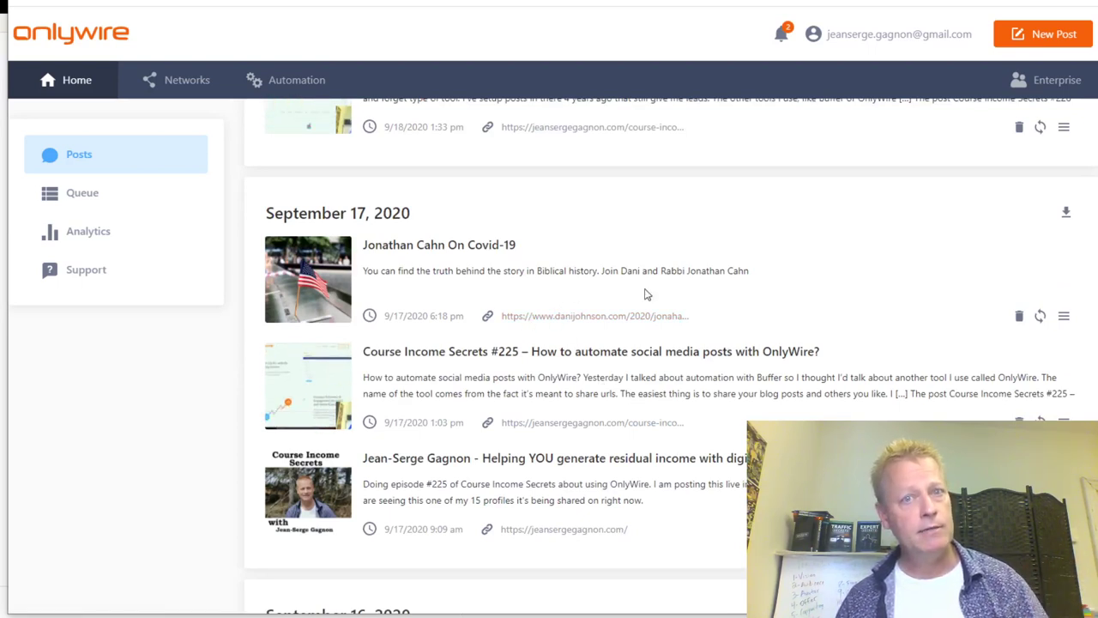
scroll(612, 289, up, 3)
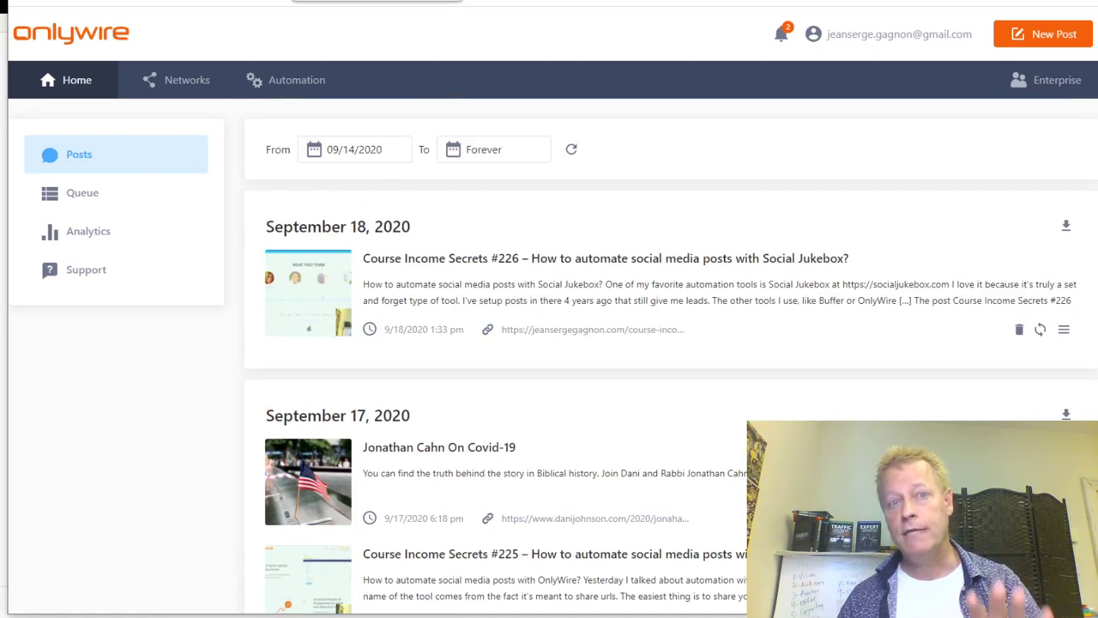
key(ctrl+Tab)
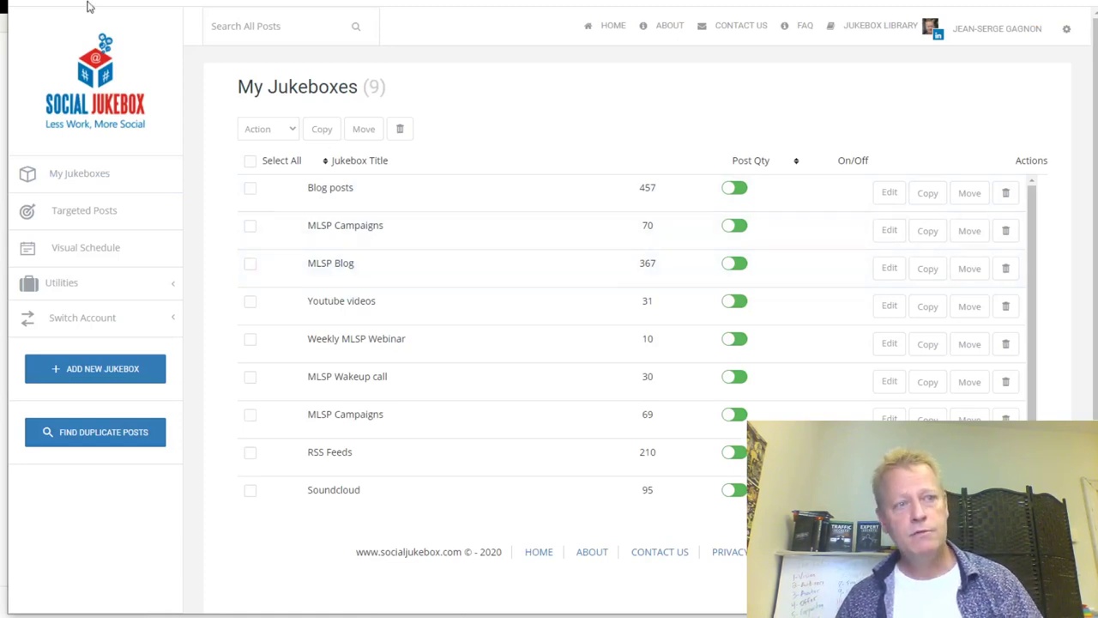
Step: Switch to the IFTTT tab and go to the My Applets list
key(ctrl+Tab)
scroll(547, 269, down, 5)
scroll(546, 269, up, 5)
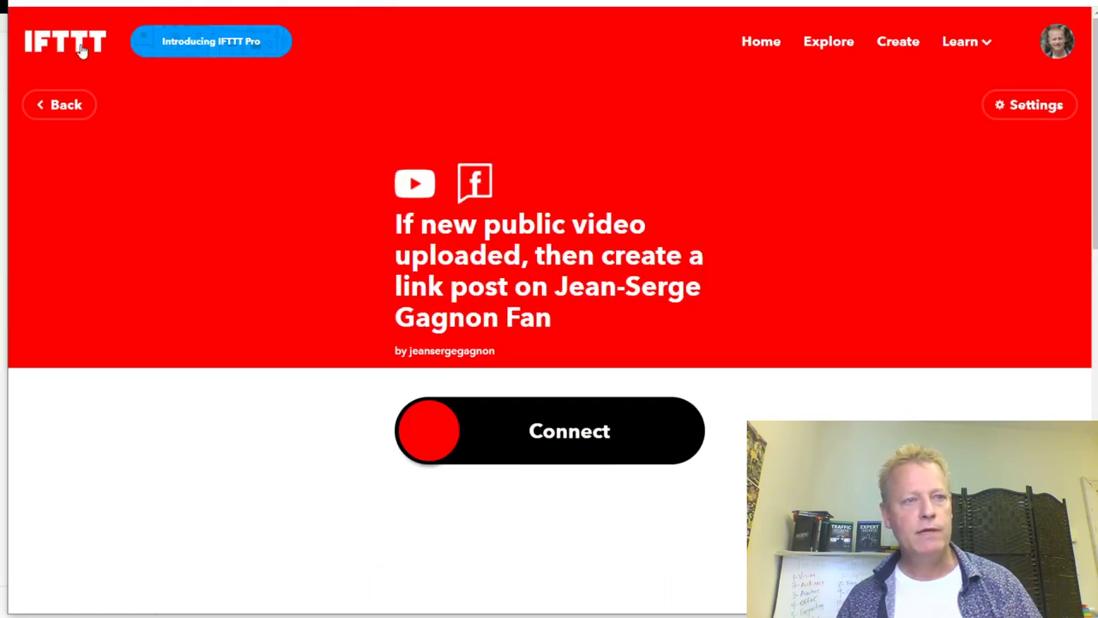
click(756, 51)
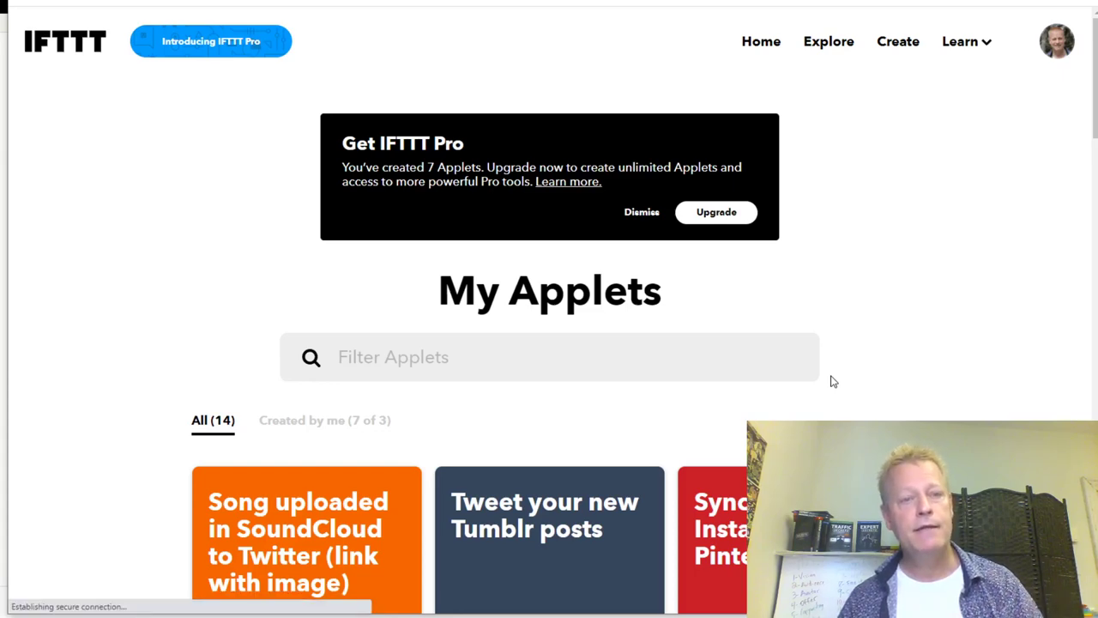
Step: Browse the 14 applets, such as SoundCloud to Twitter, then return to the Social Jukebox tab
scroll(897, 363, down, 12)
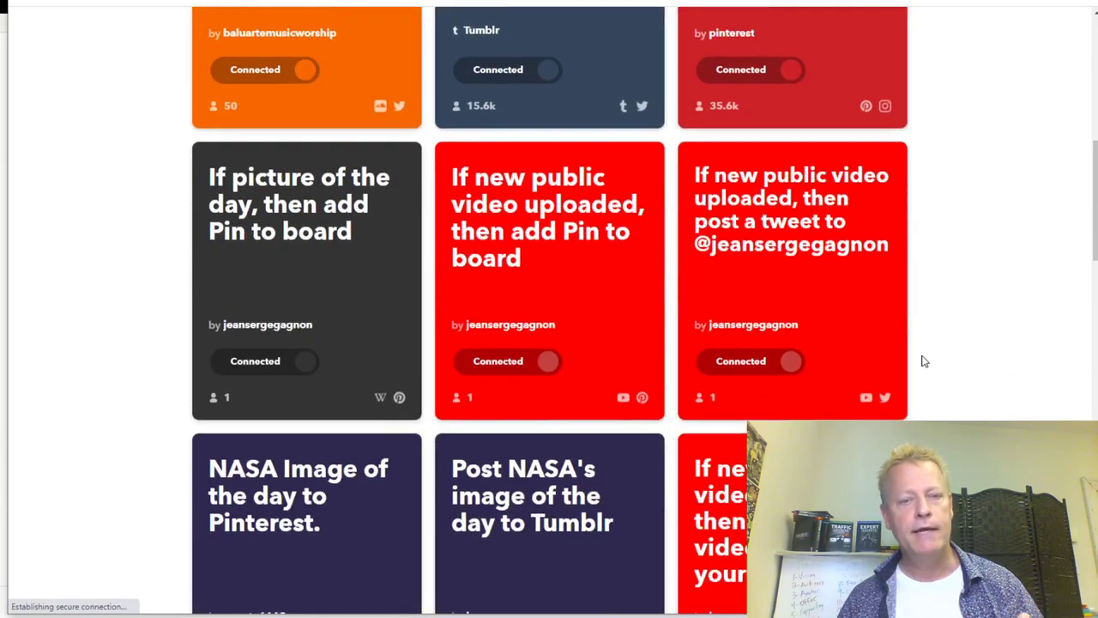
scroll(924, 361, down, 2)
scroll(924, 362, up, 12)
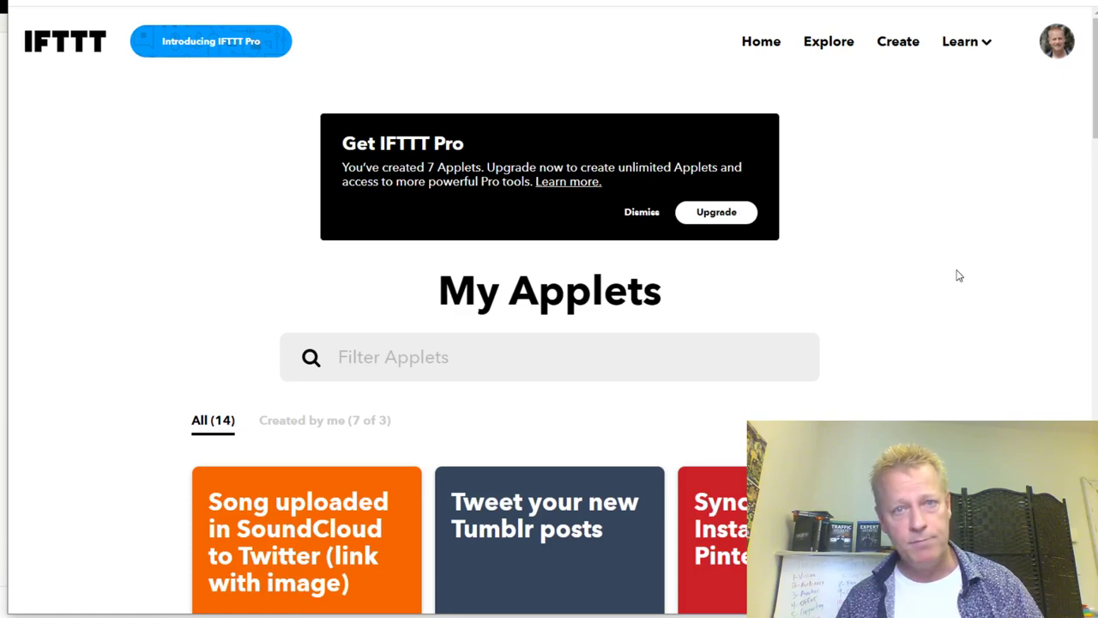
scroll(959, 299, down, 4)
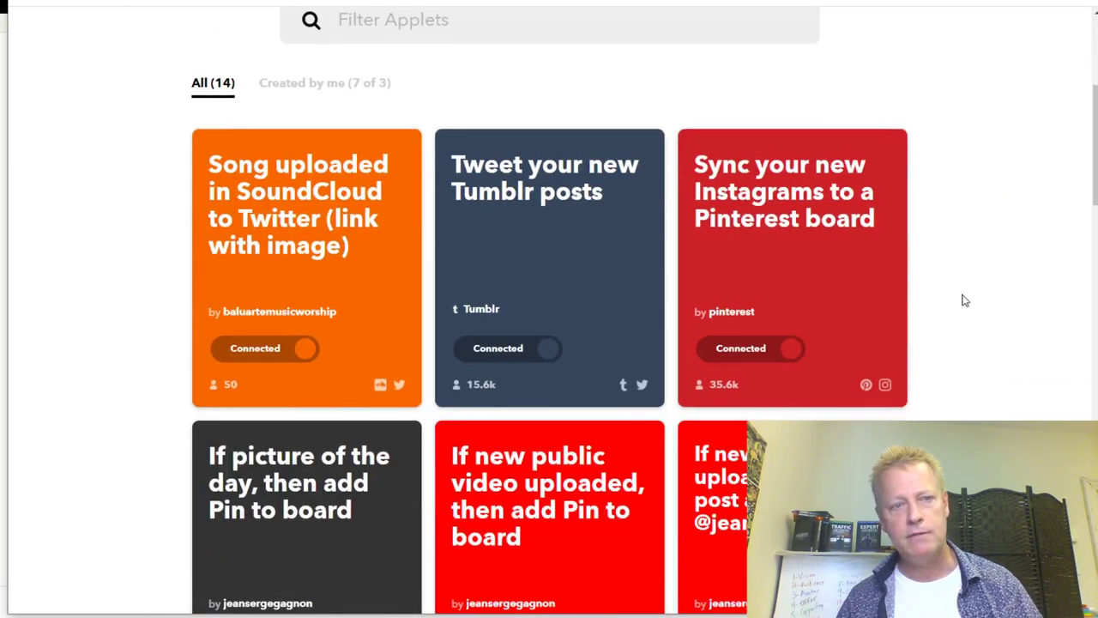
scroll(963, 300, up, 4)
scroll(986, 396, down, 4)
scroll(973, 387, up, 4)
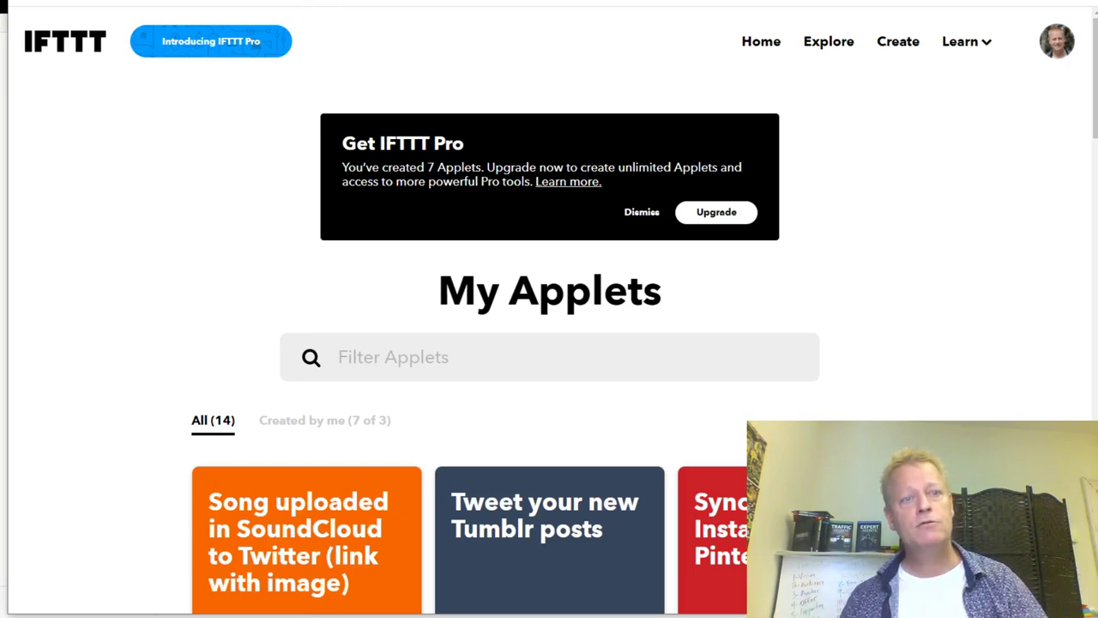
key(ctrl+Tab)
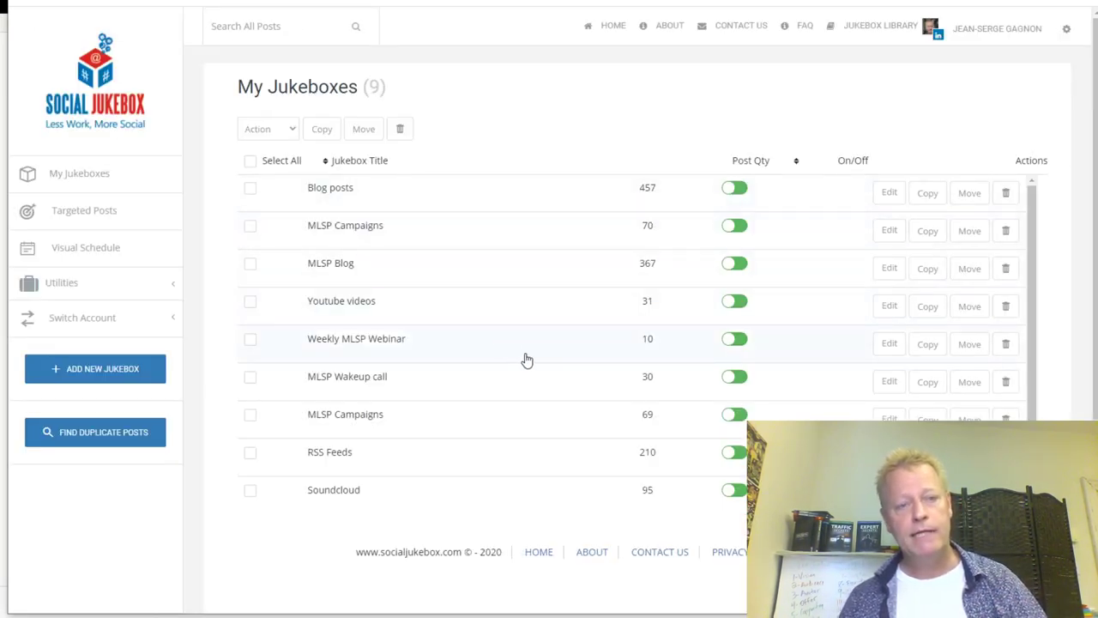
Step: Open the Blog posts jukebox and sort its 457 posts by Created date, newest first
click(563, 307)
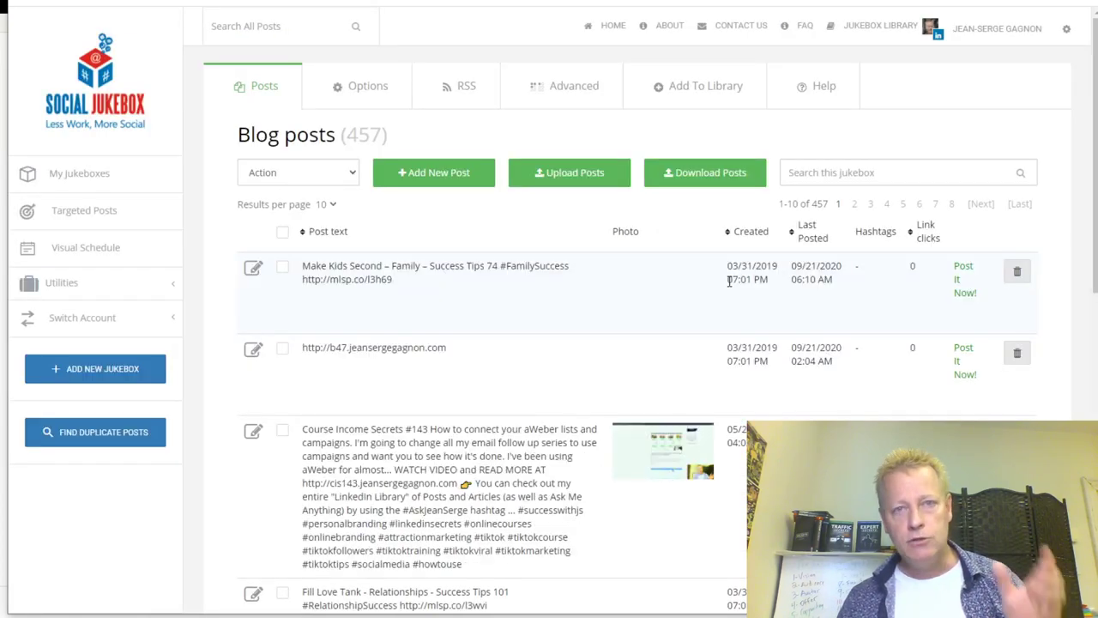
click(751, 232)
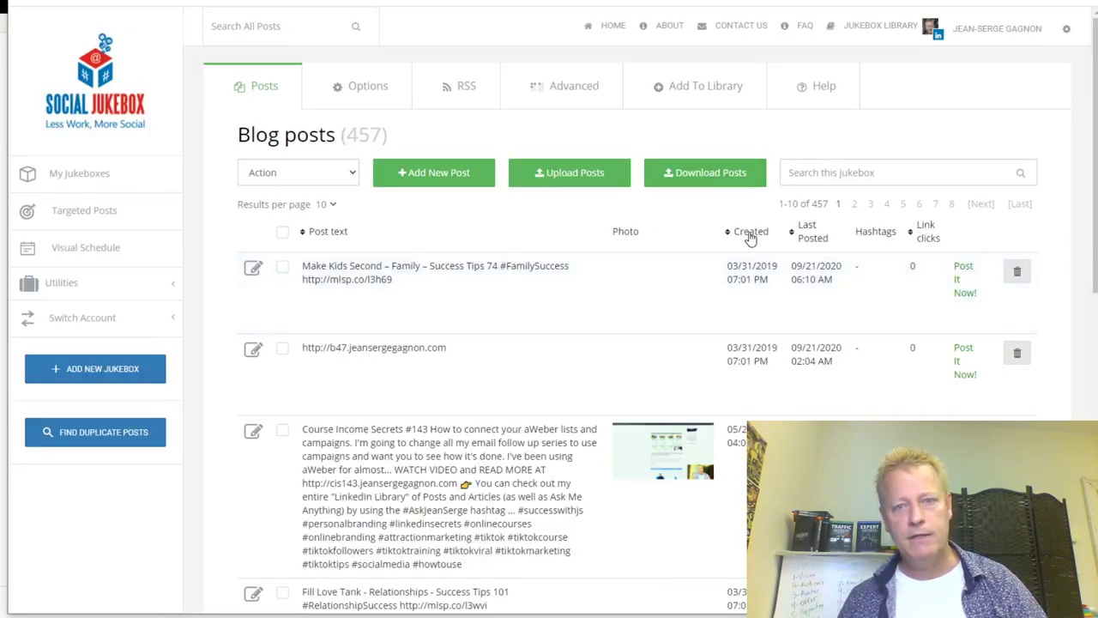
scroll(751, 232, down, 1)
scroll(550, 309, down, 15)
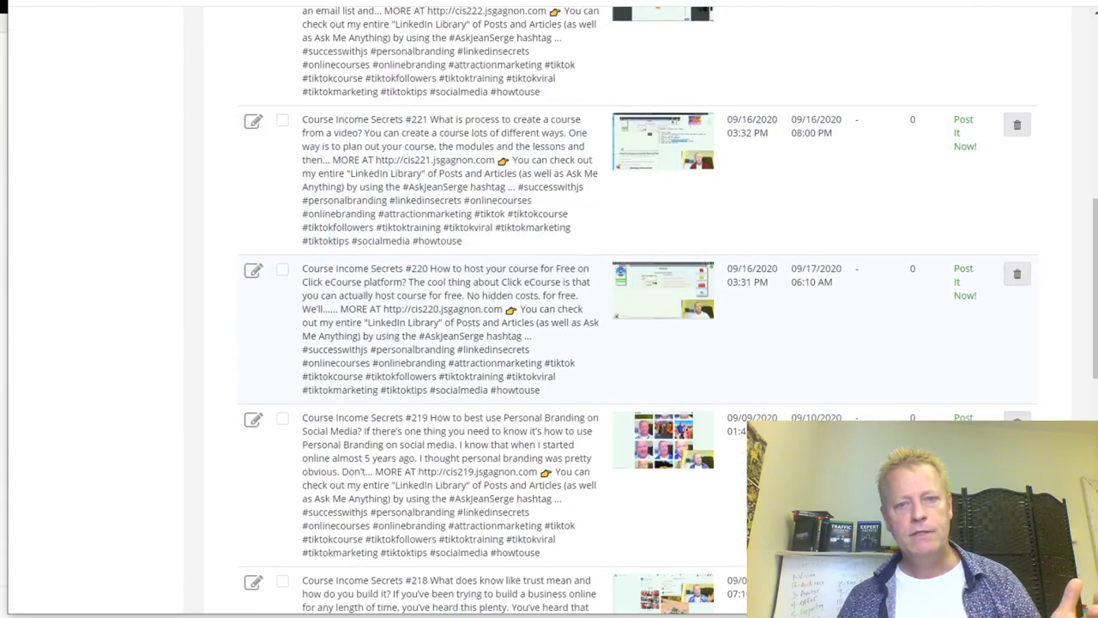
scroll(378, 402, up, 15)
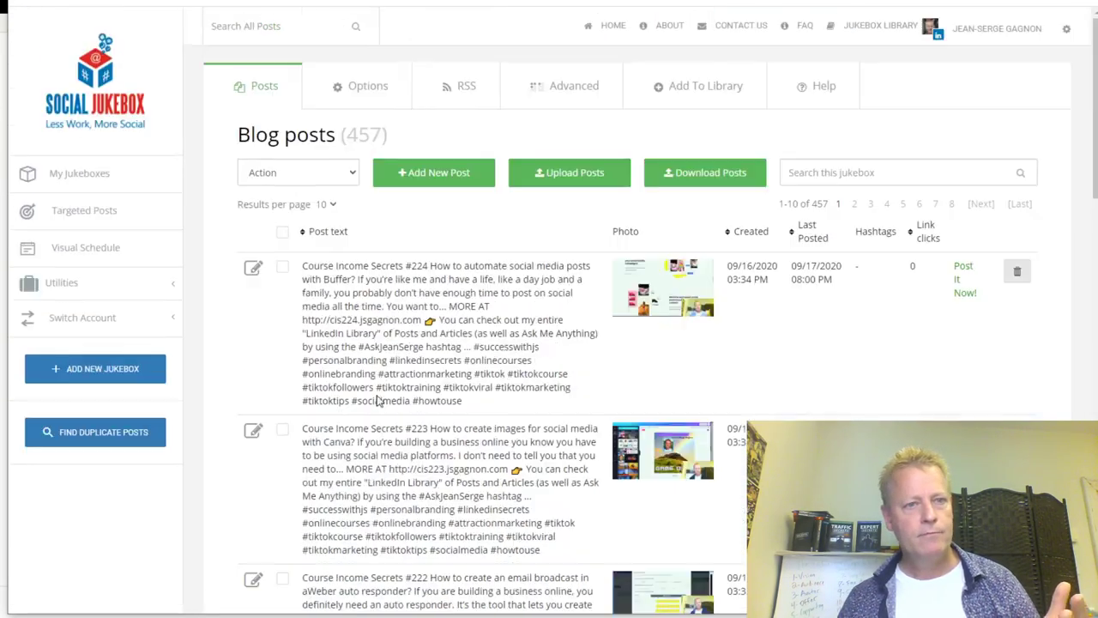
double_click(364, 135)
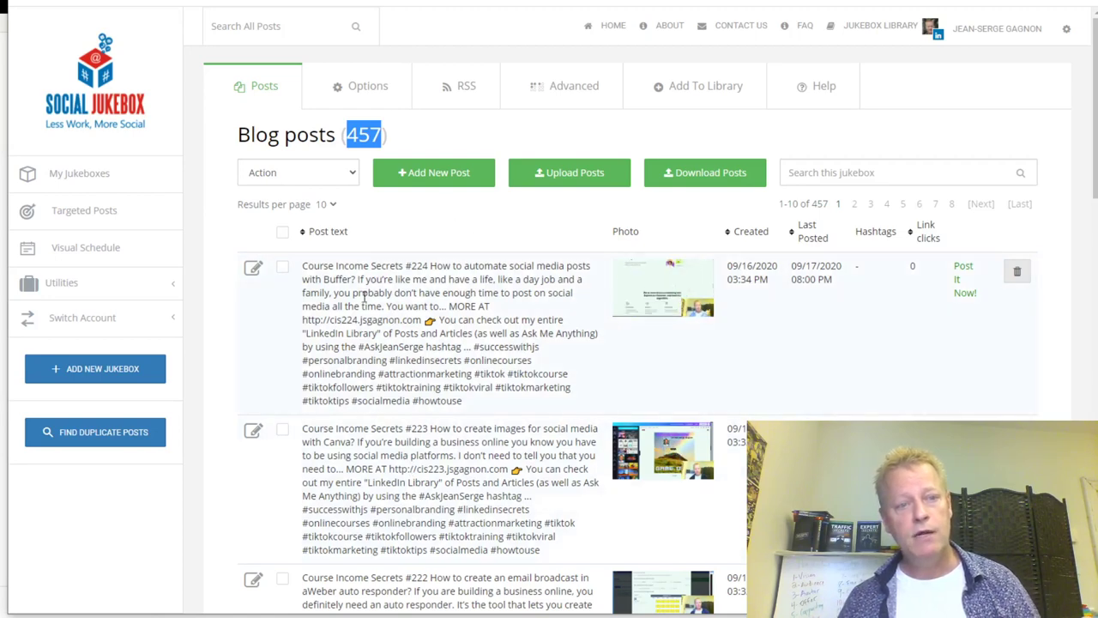
click(253, 267)
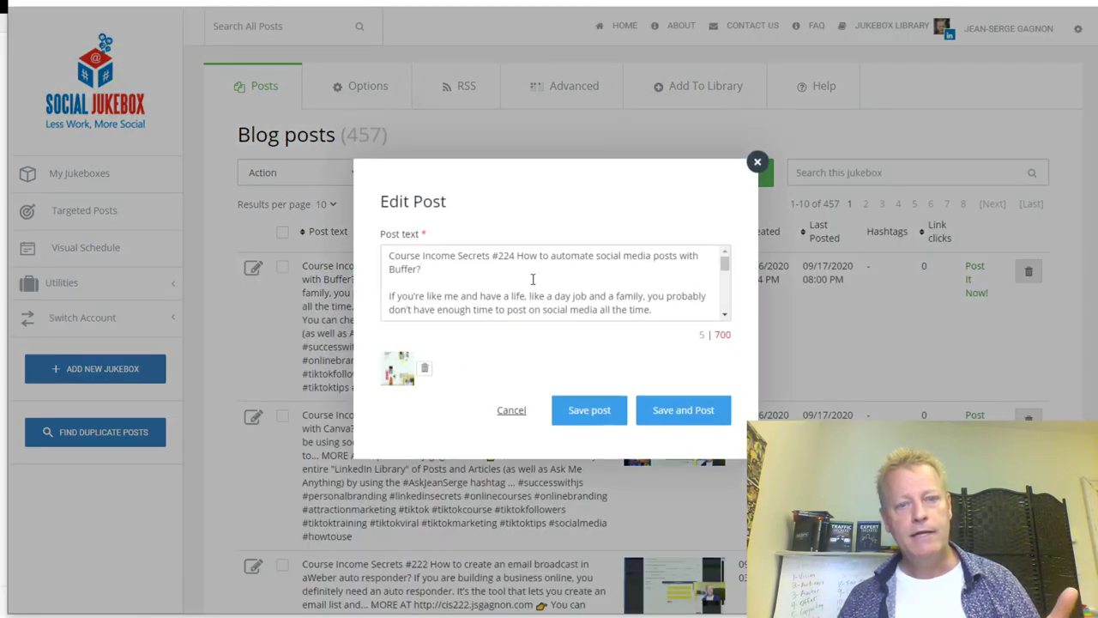
drag(725, 266, 522, 274)
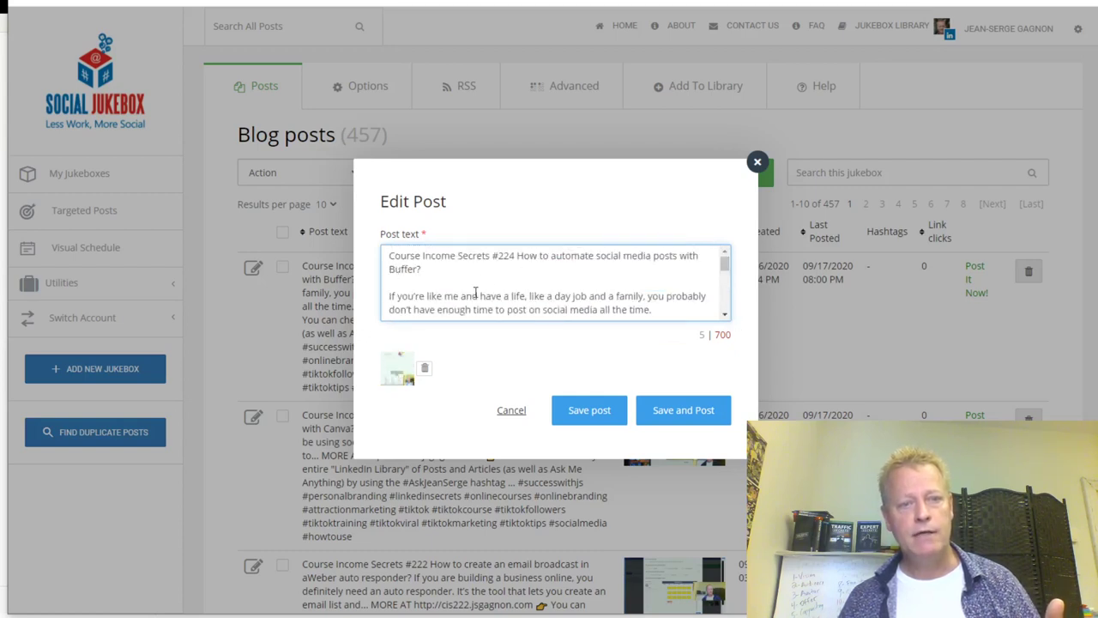
scroll(497, 290, down, 5)
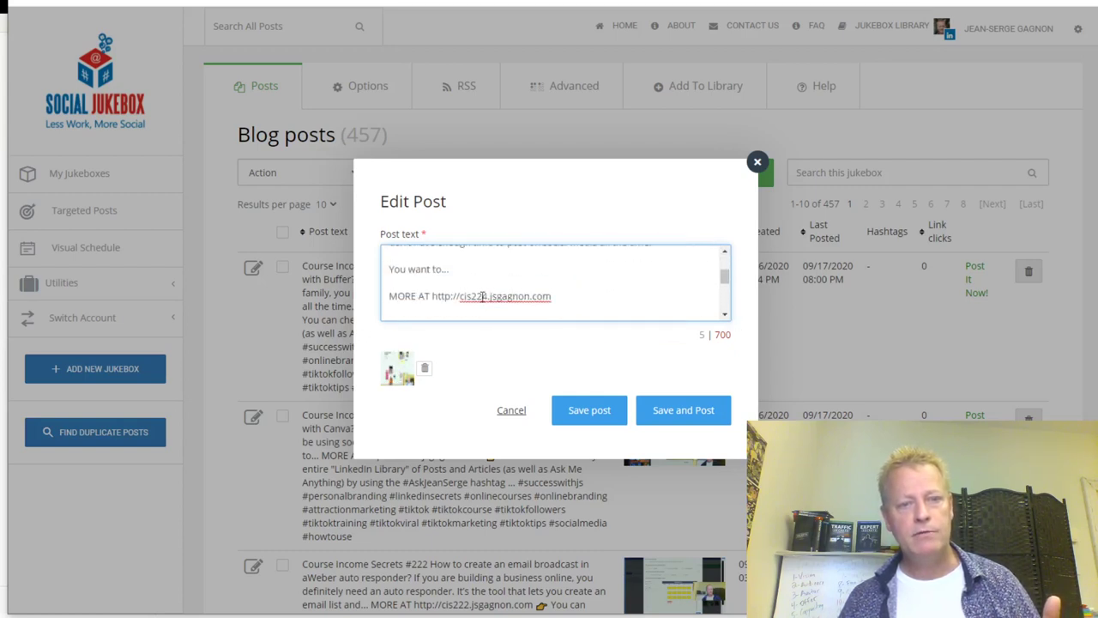
triple_click(445, 274)
click(458, 302)
drag(437, 297, 556, 297)
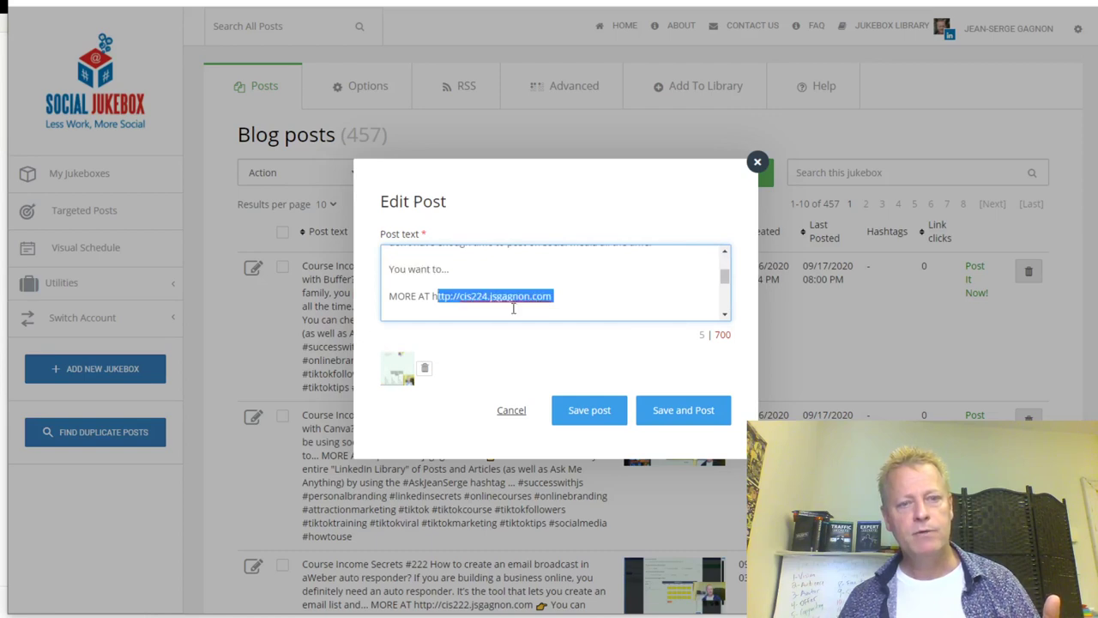
scroll(559, 297, down, 2)
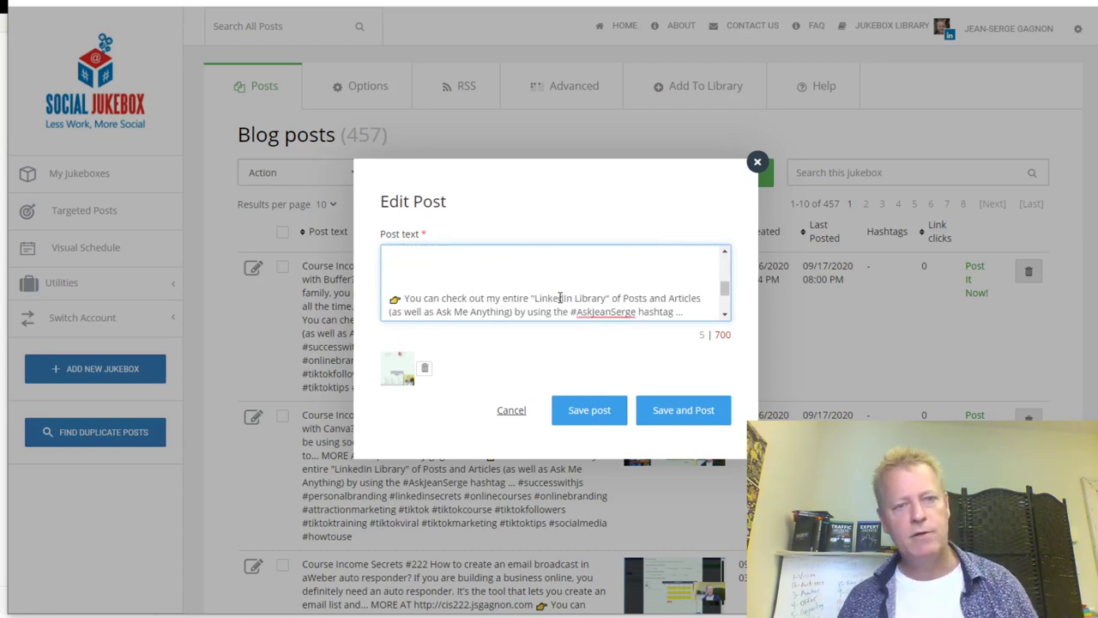
scroll(561, 299, down, 3)
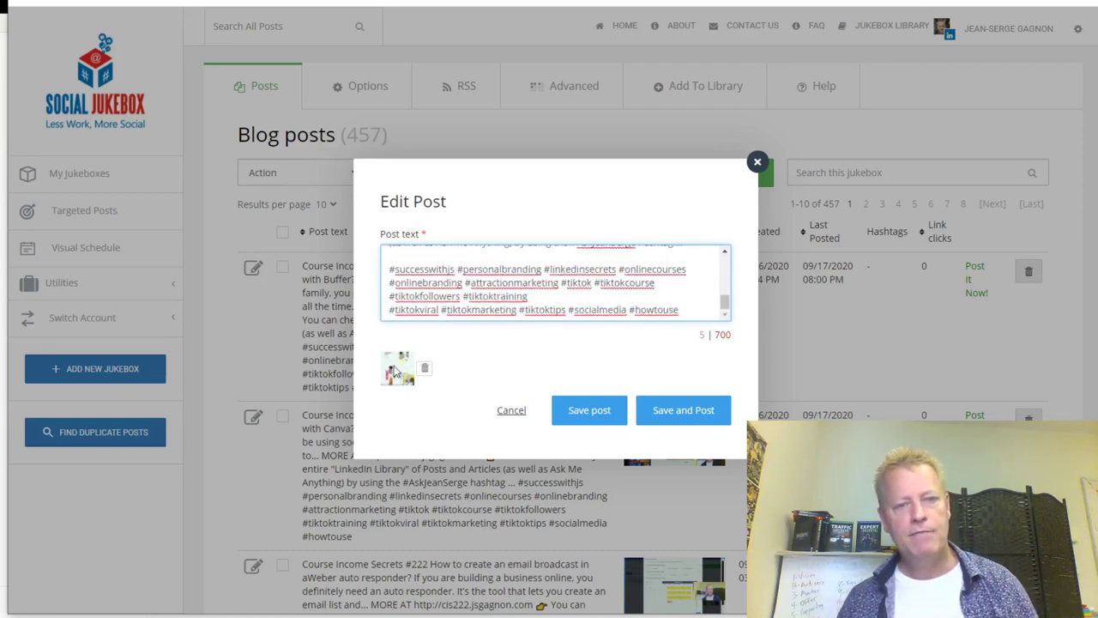
scroll(505, 309, up, 5)
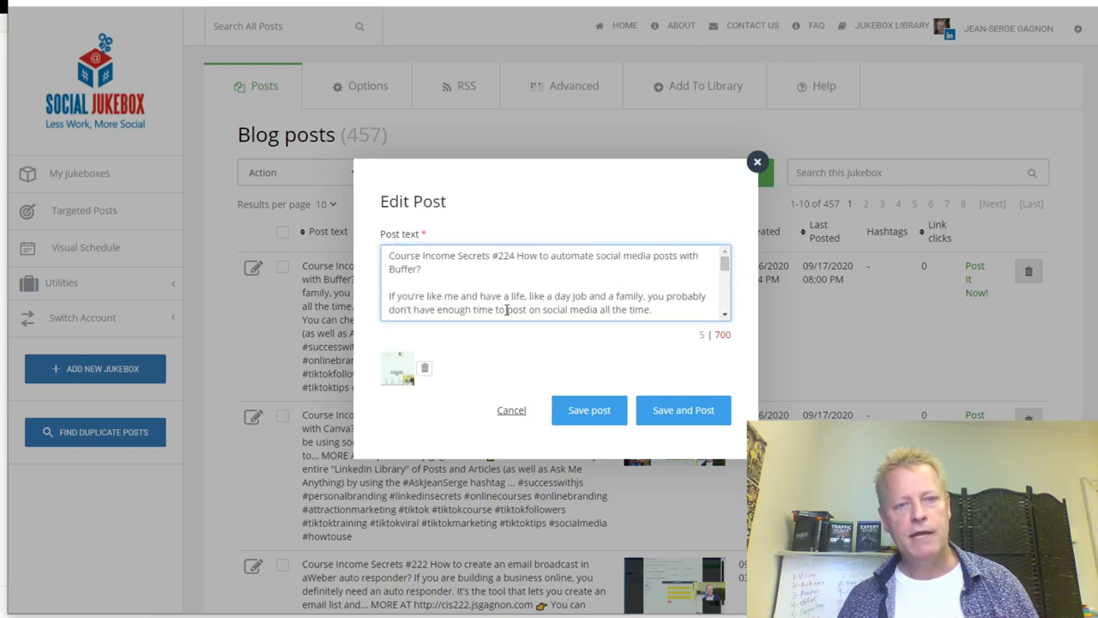
click(512, 413)
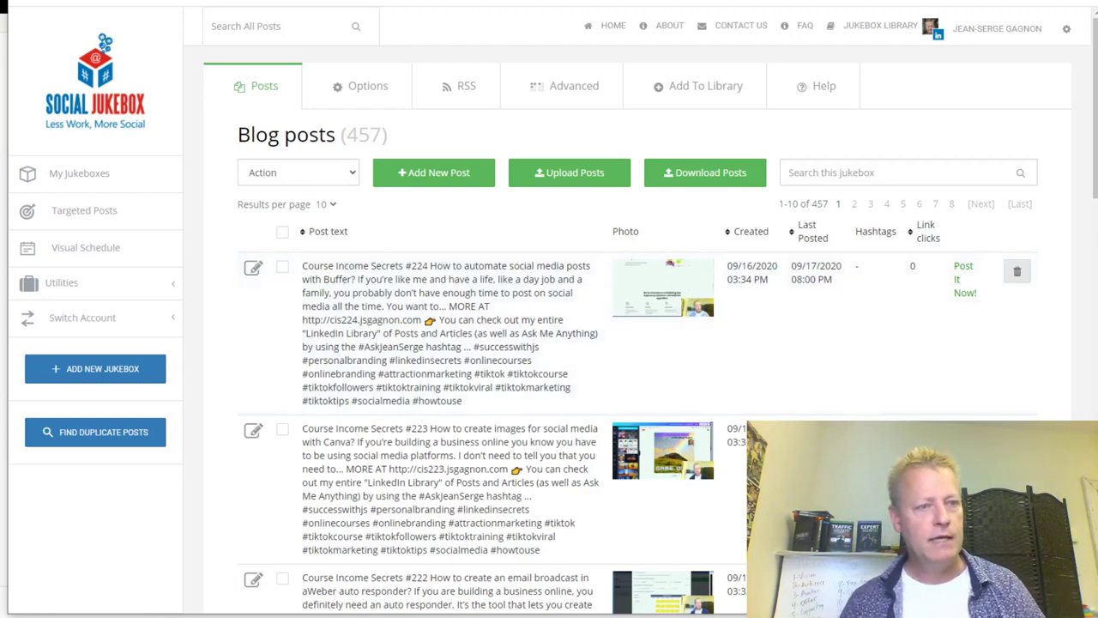
Step: Open the targeted post's schedule editor and set its Post to destination to Profile
click(84, 212)
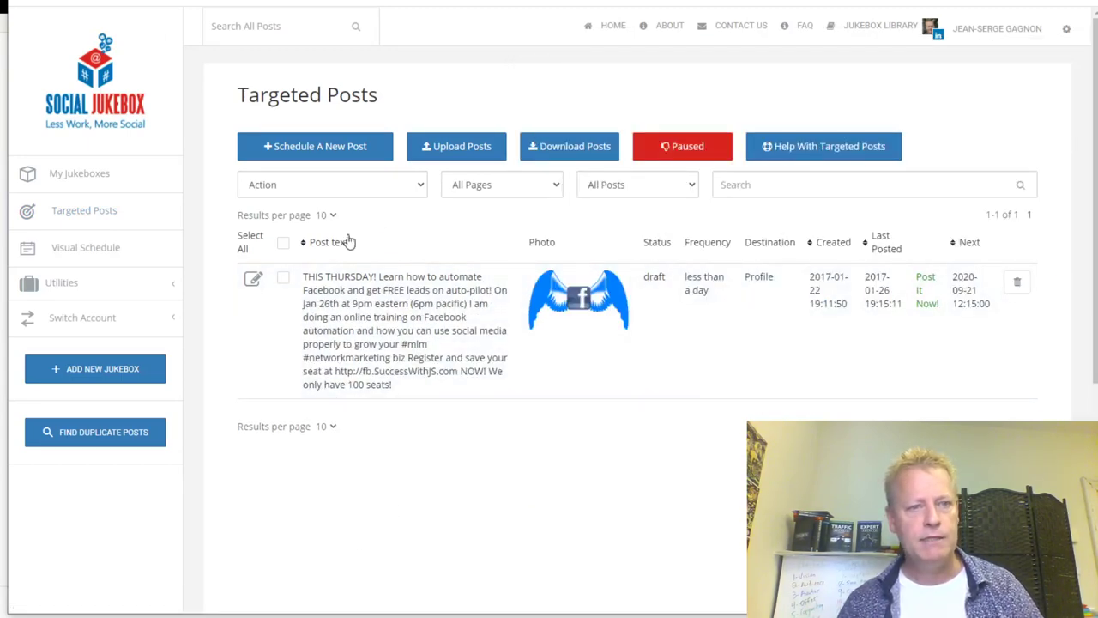
click(252, 280)
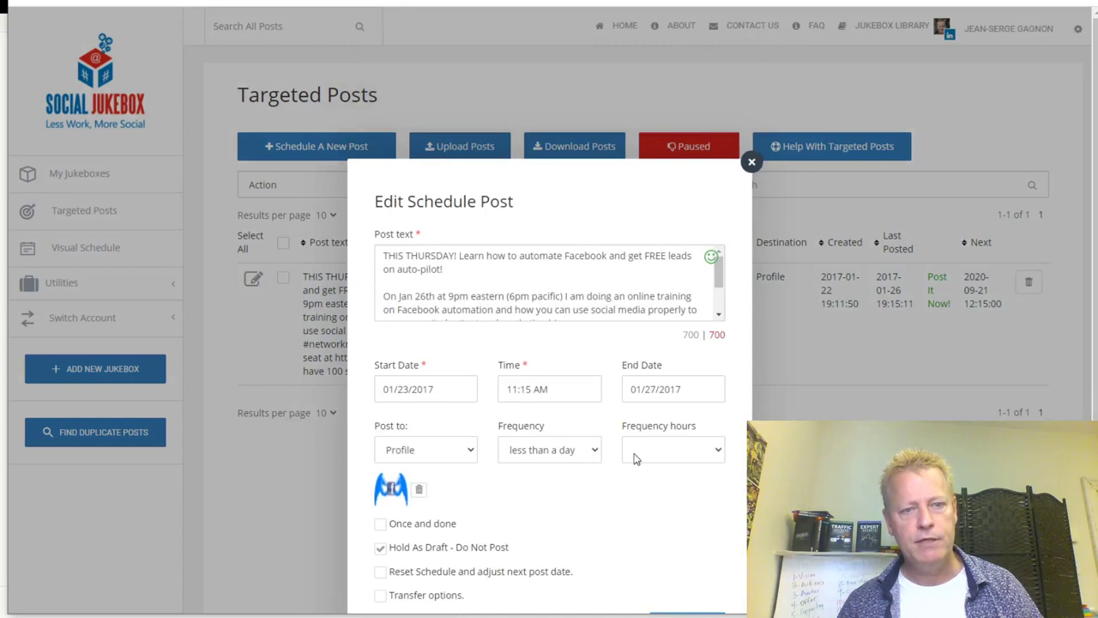
scroll(639, 468, down, 1)
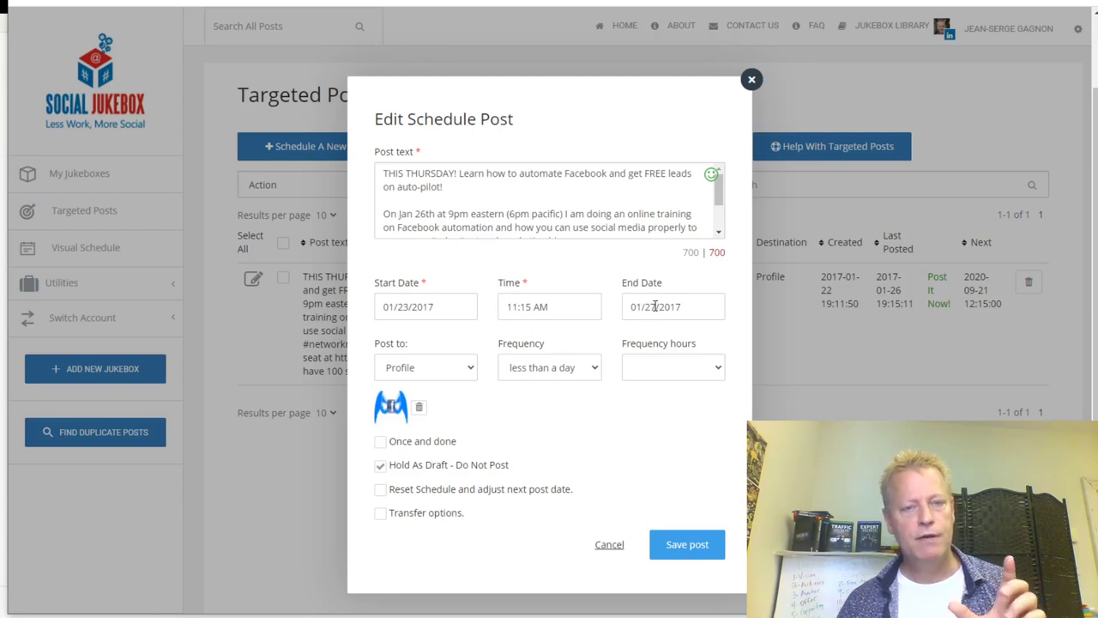
click(457, 375)
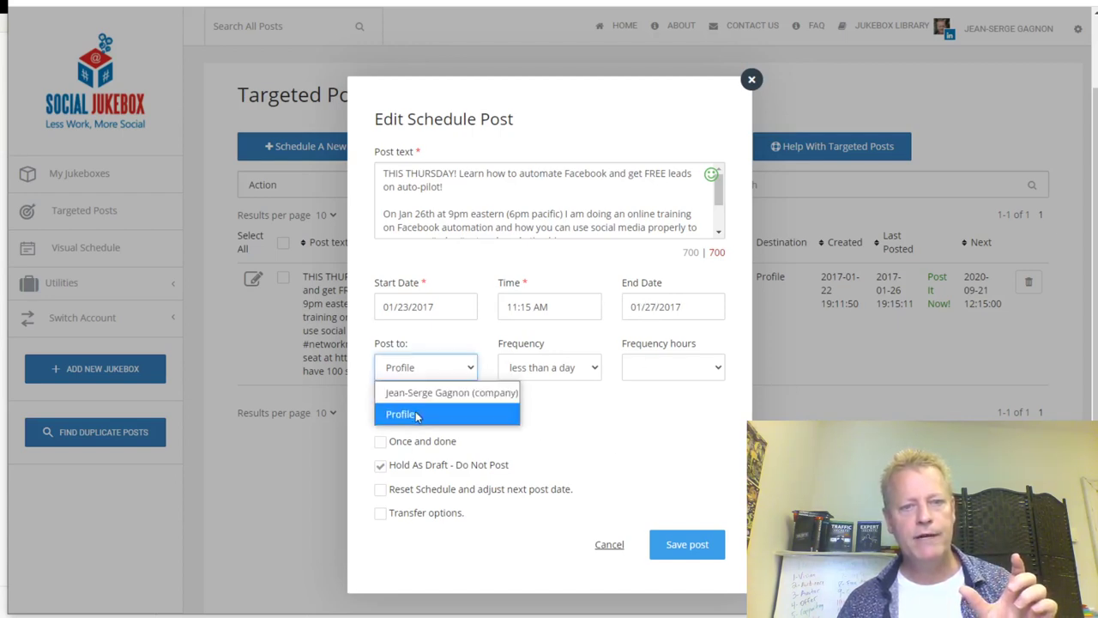
click(626, 461)
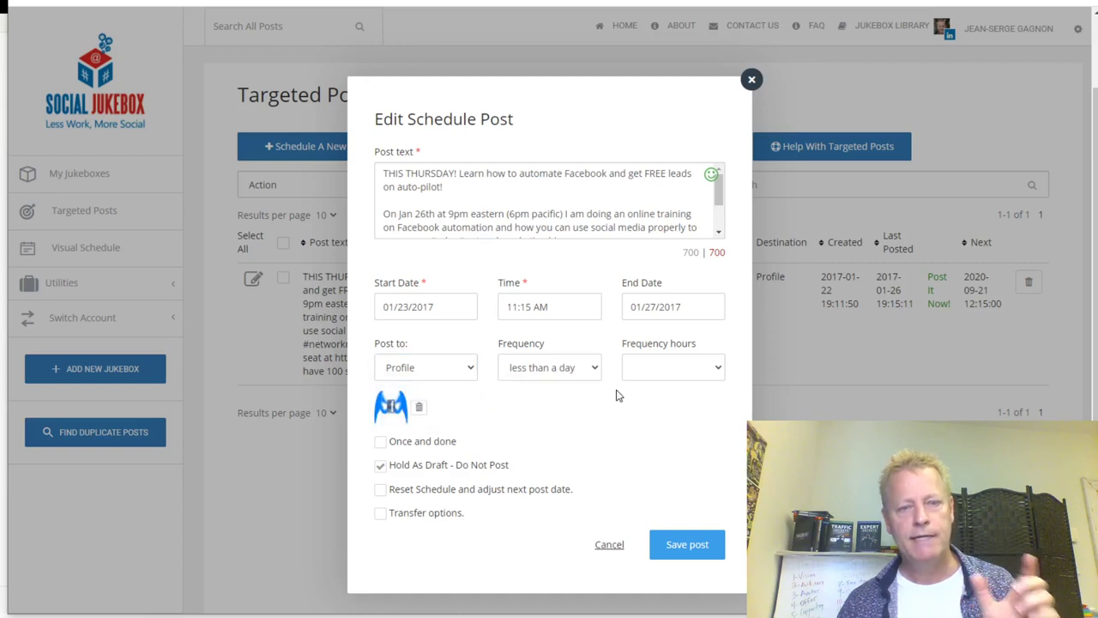
click(471, 379)
click(592, 436)
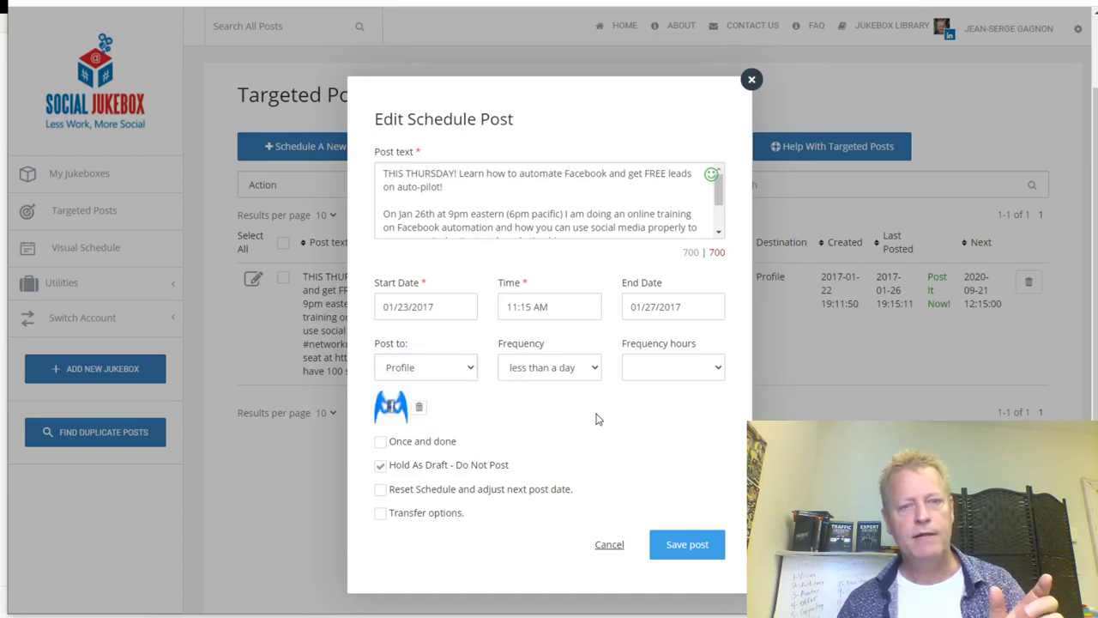
Step: Keep the frequency at less than a day, cancel the edit, and return to My Jukeboxes
click(590, 370)
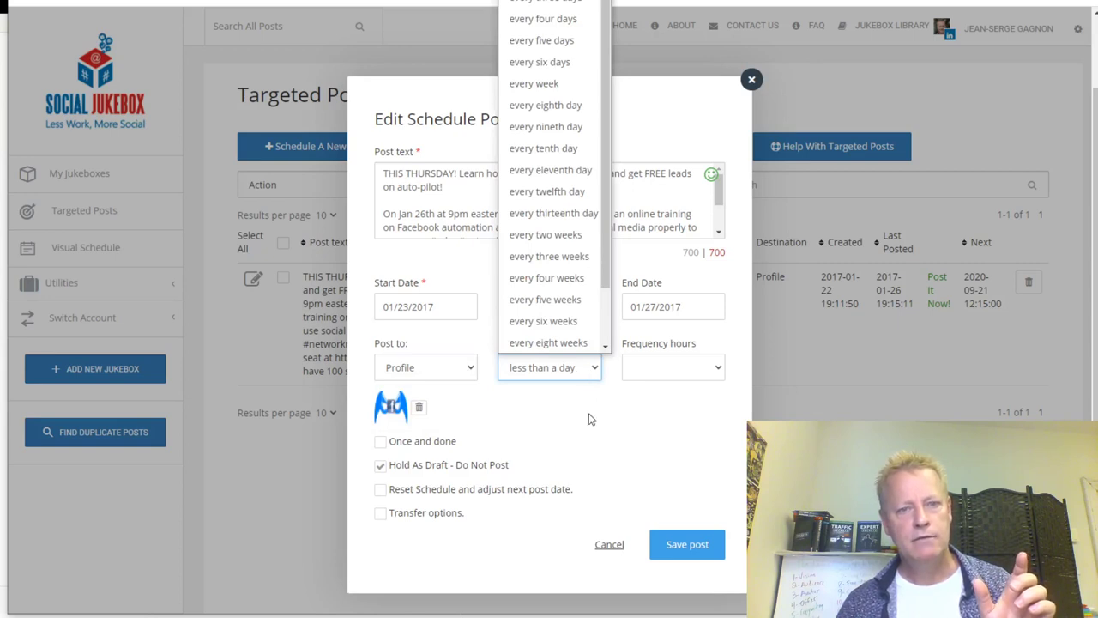
click(641, 411)
click(660, 374)
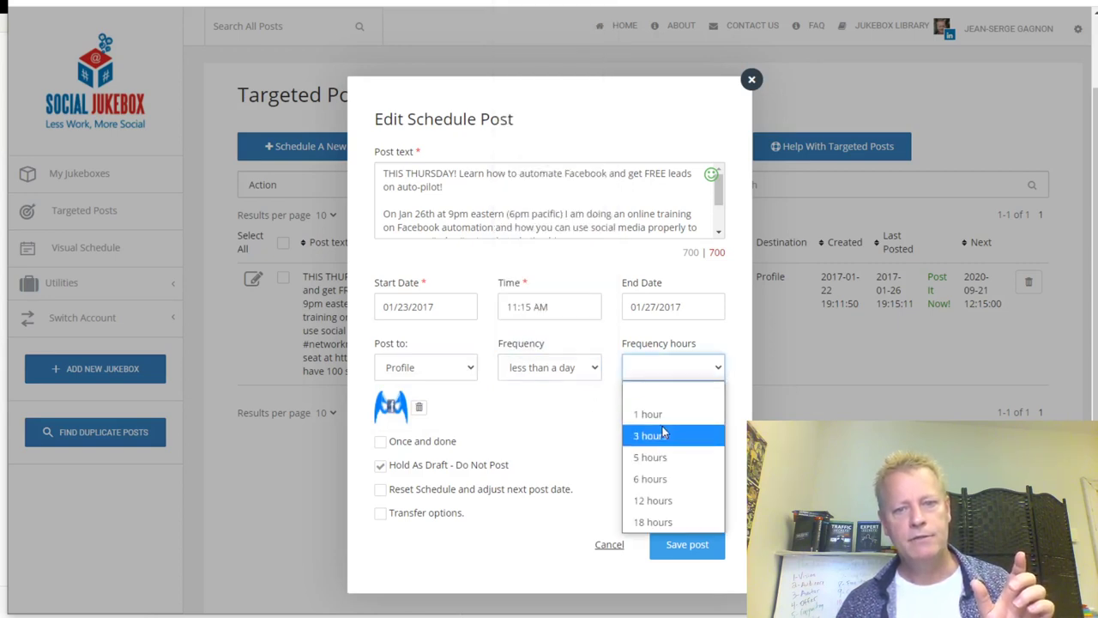
click(550, 396)
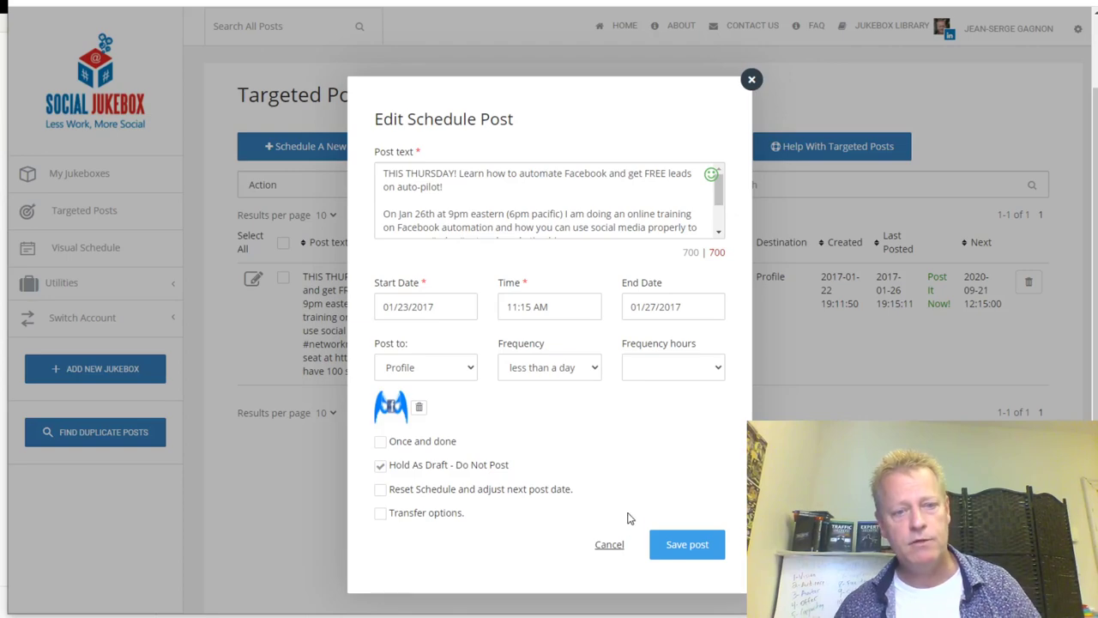
click(601, 544)
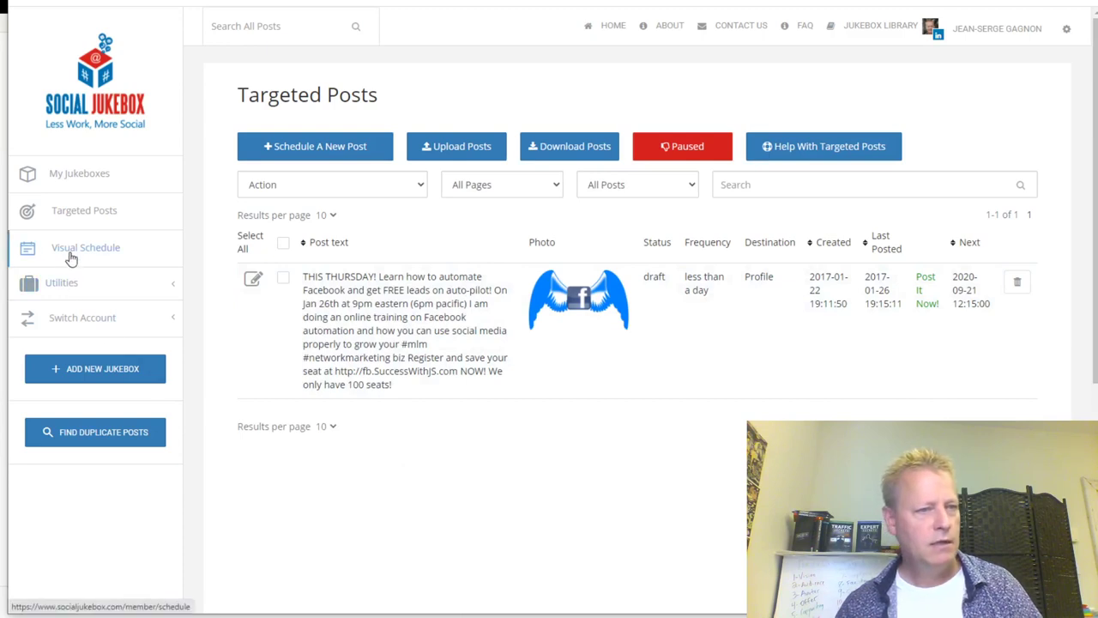
click(78, 175)
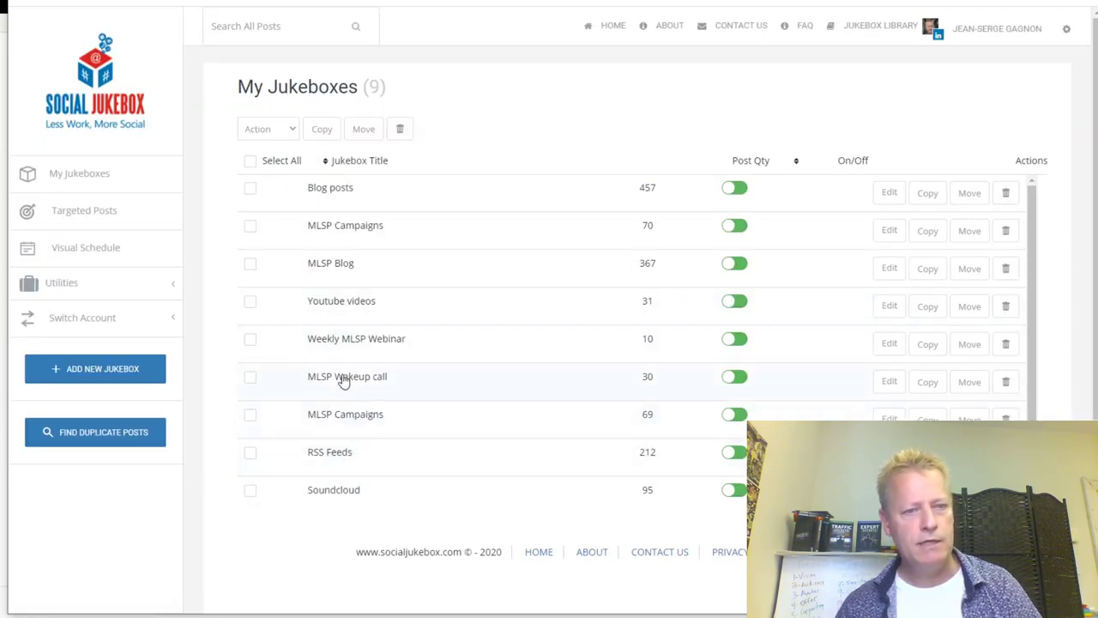
Step: Open the Youtube videos jukebox options and try the Date Range jukebox type
click(344, 308)
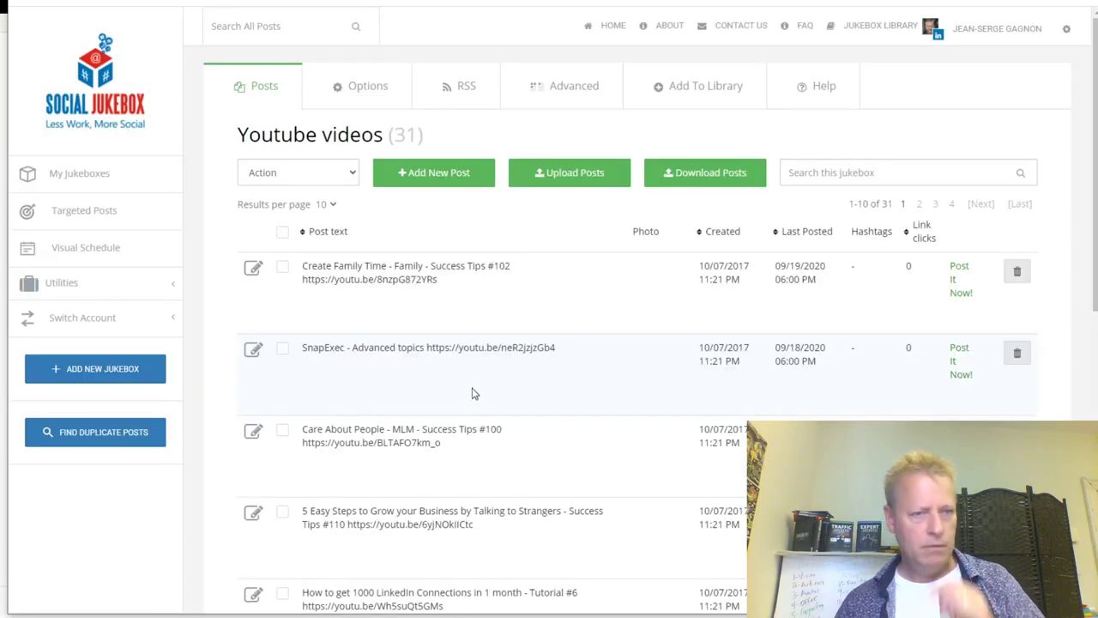
click(361, 86)
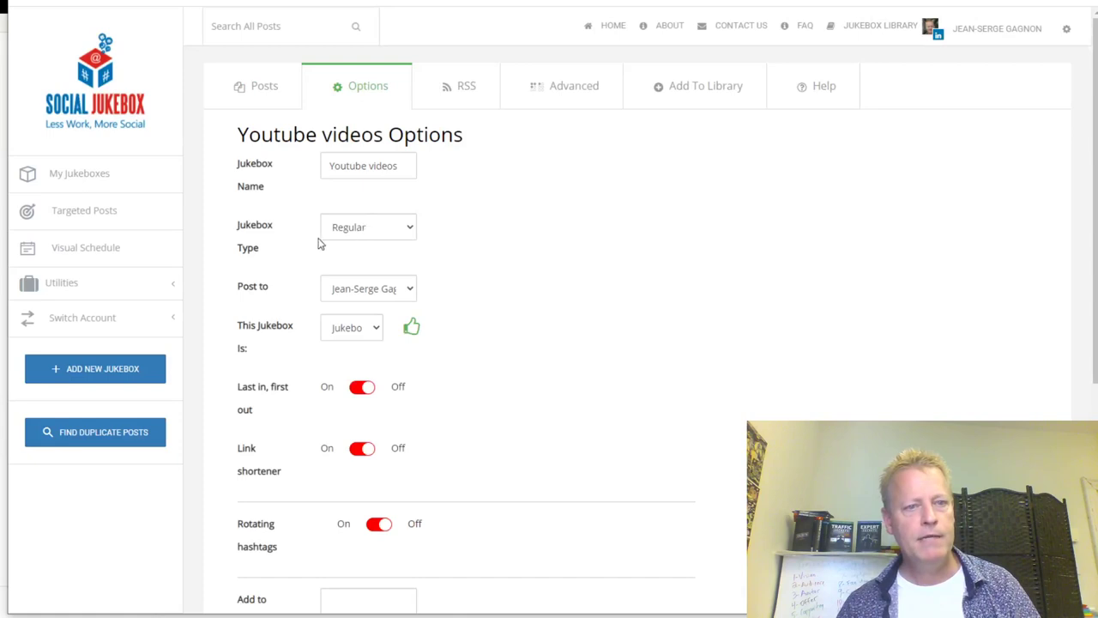
click(387, 227)
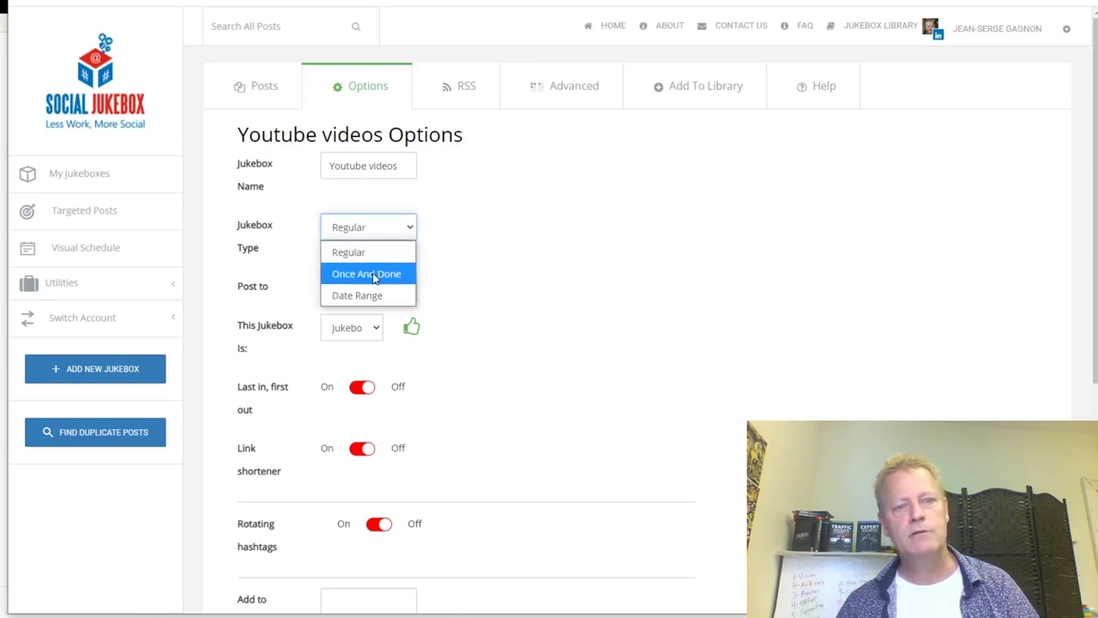
click(378, 295)
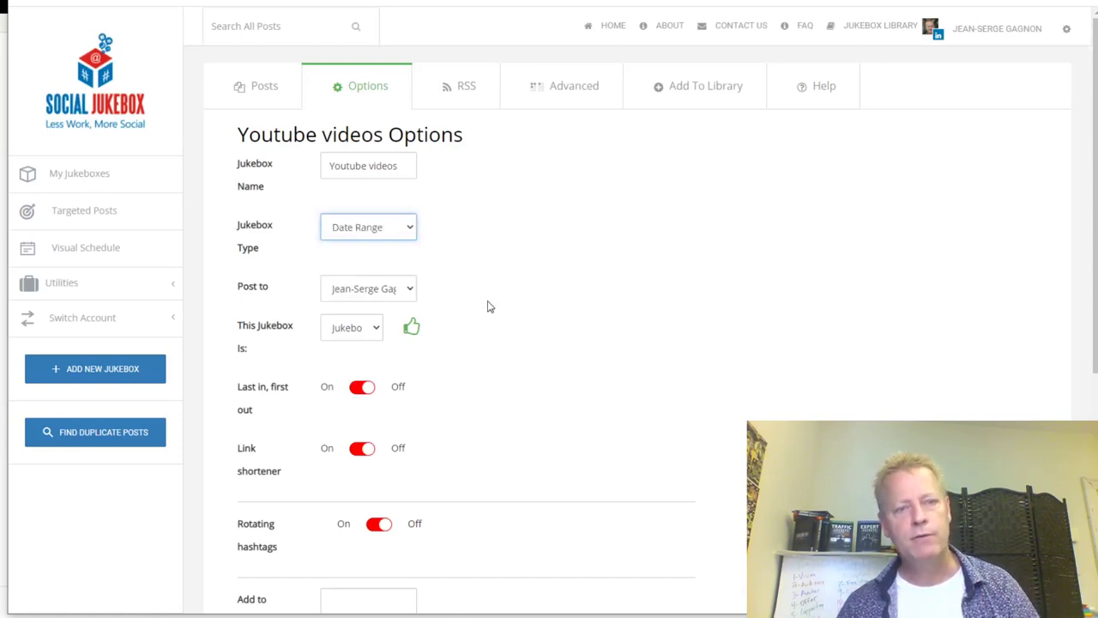
click(395, 227)
scroll(510, 313, down, 3)
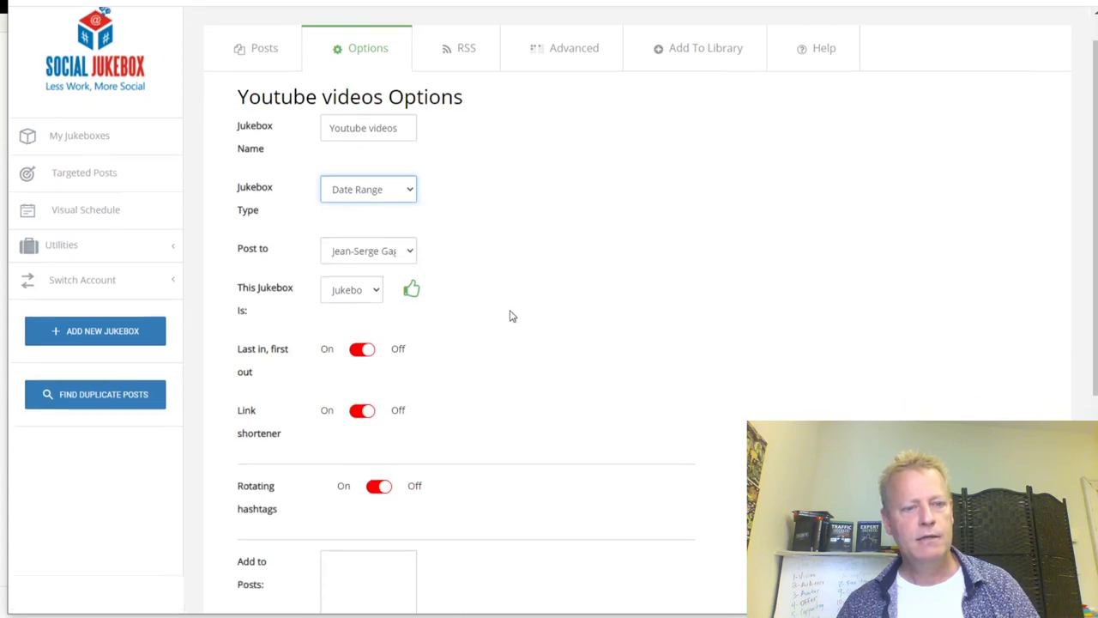
scroll(510, 310, down, 2)
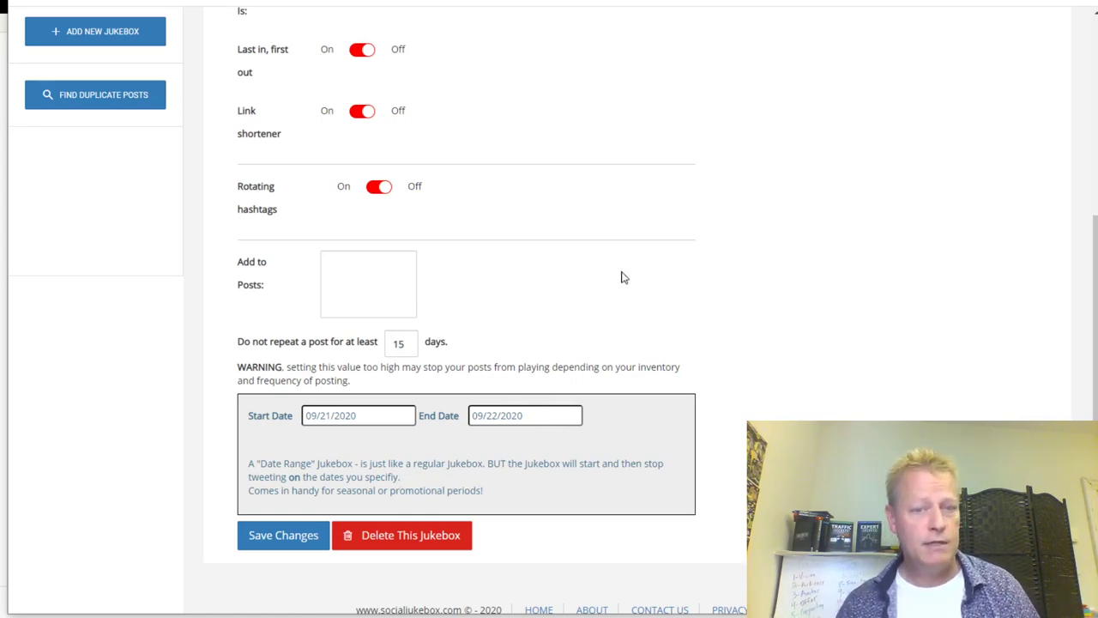
scroll(655, 247, up, 5)
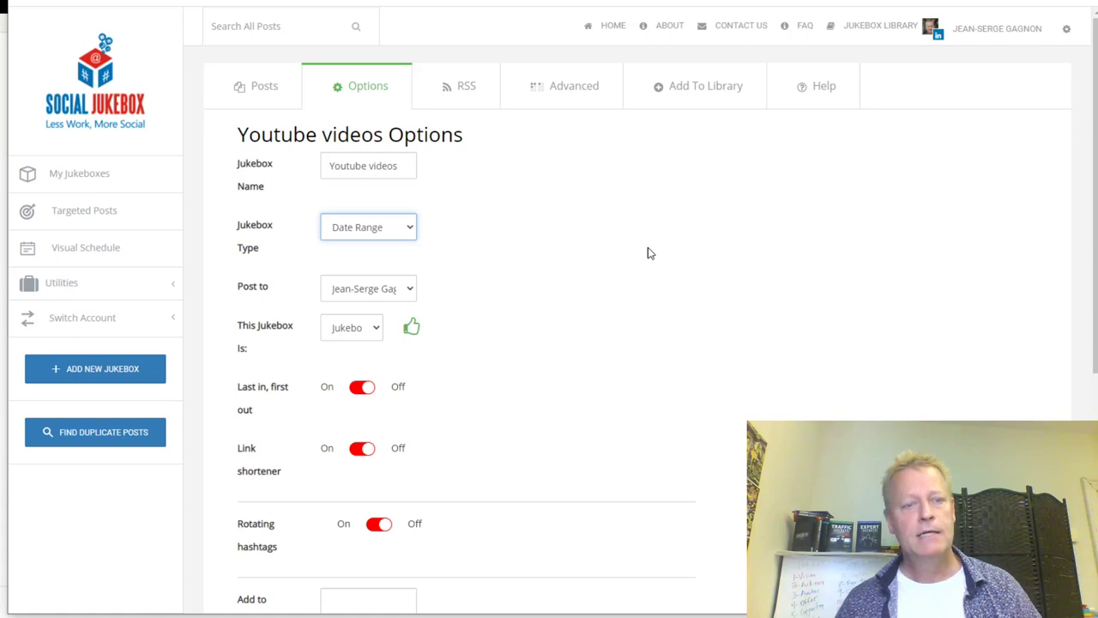
Step: Try the Once And Done jukebox type, then set it back to Regular
click(406, 230)
click(382, 274)
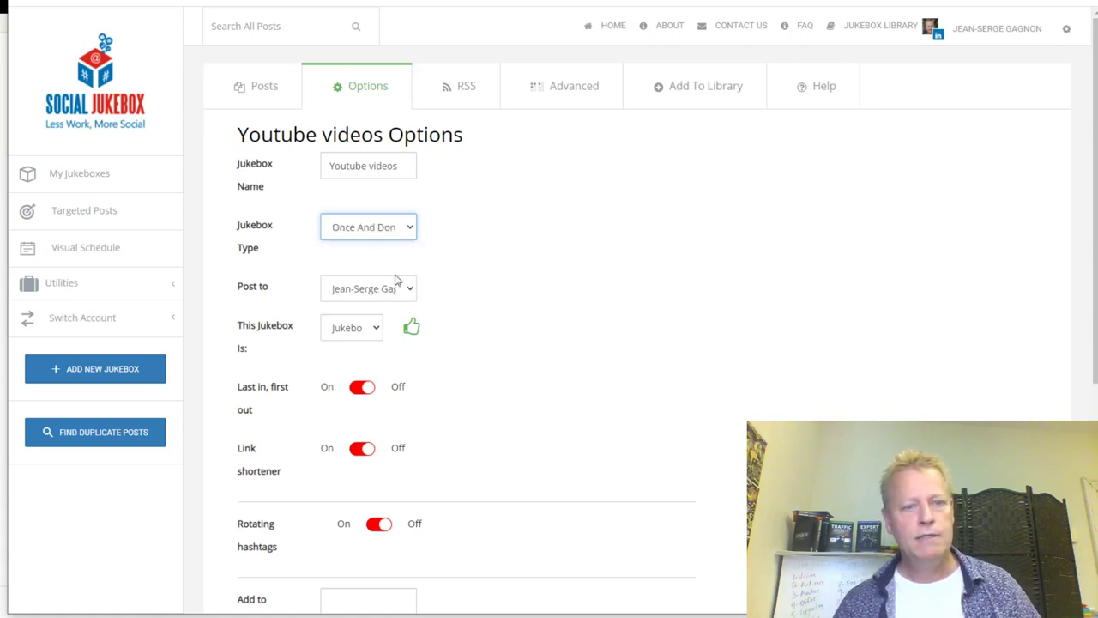
scroll(665, 333, down, 3)
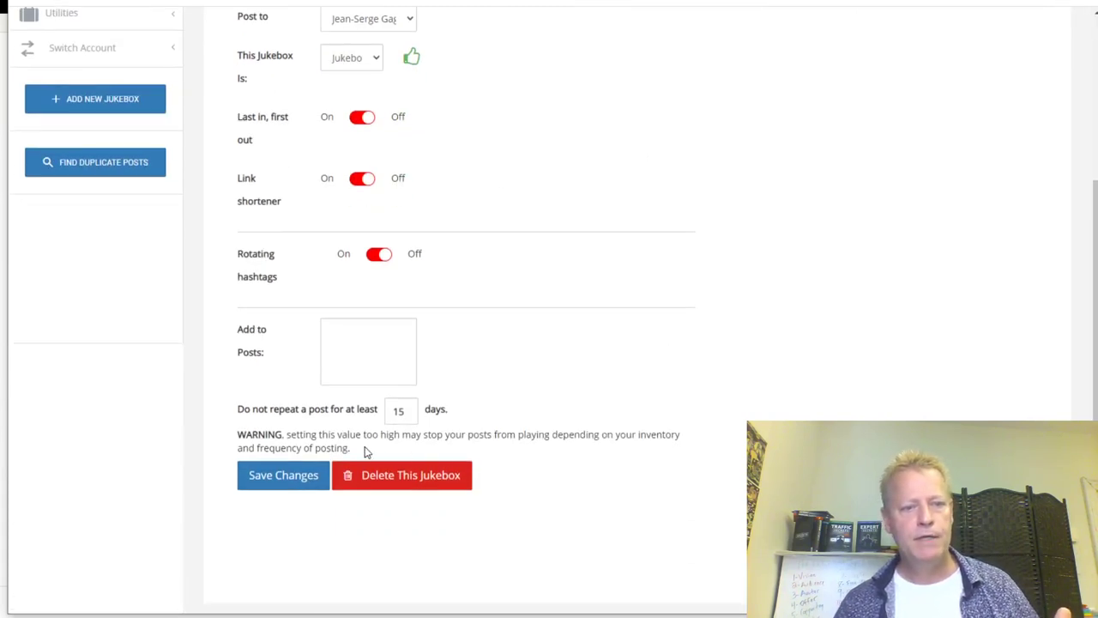
scroll(531, 436, up, 3)
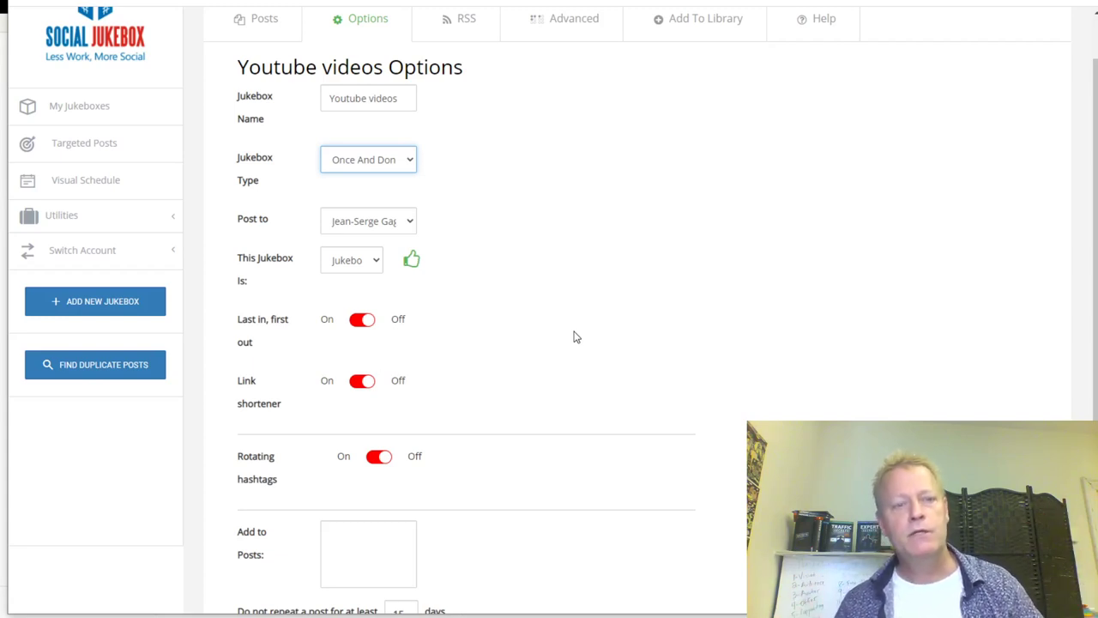
click(413, 170)
click(411, 181)
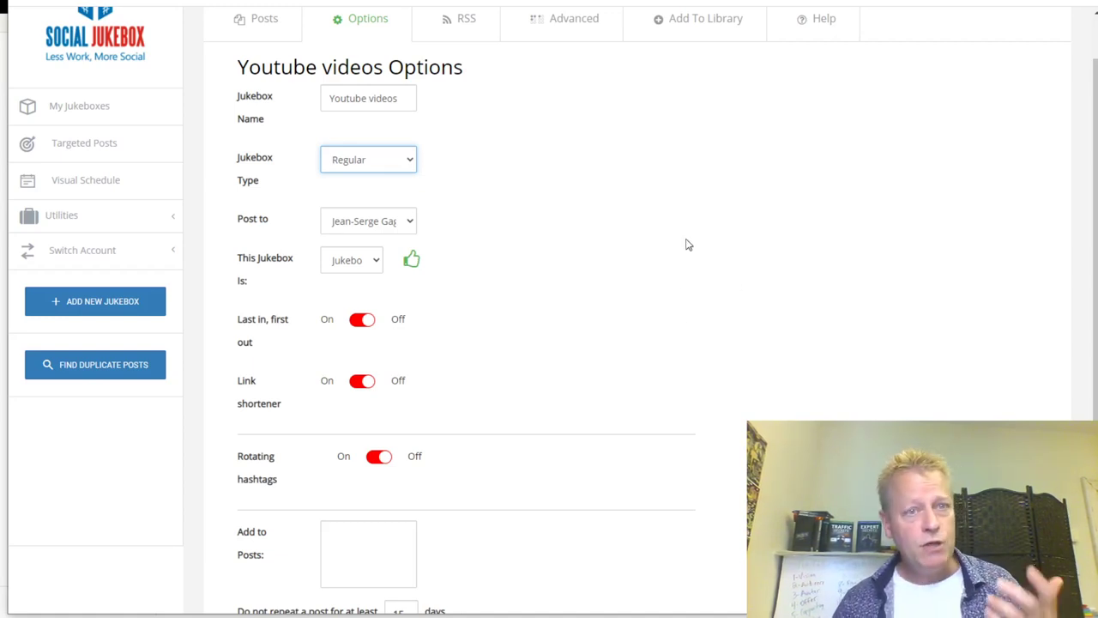
key(ctrl+Tab)
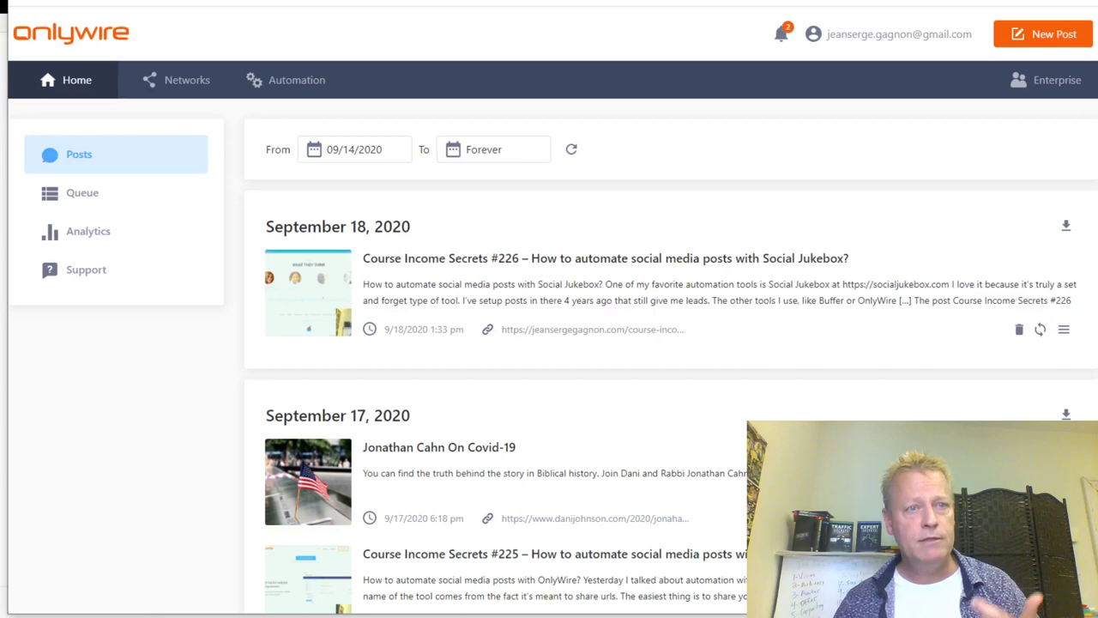
key(ctrl+Tab)
key(ctrl+shift+Tab)
key(ctrl+shift+Tab)
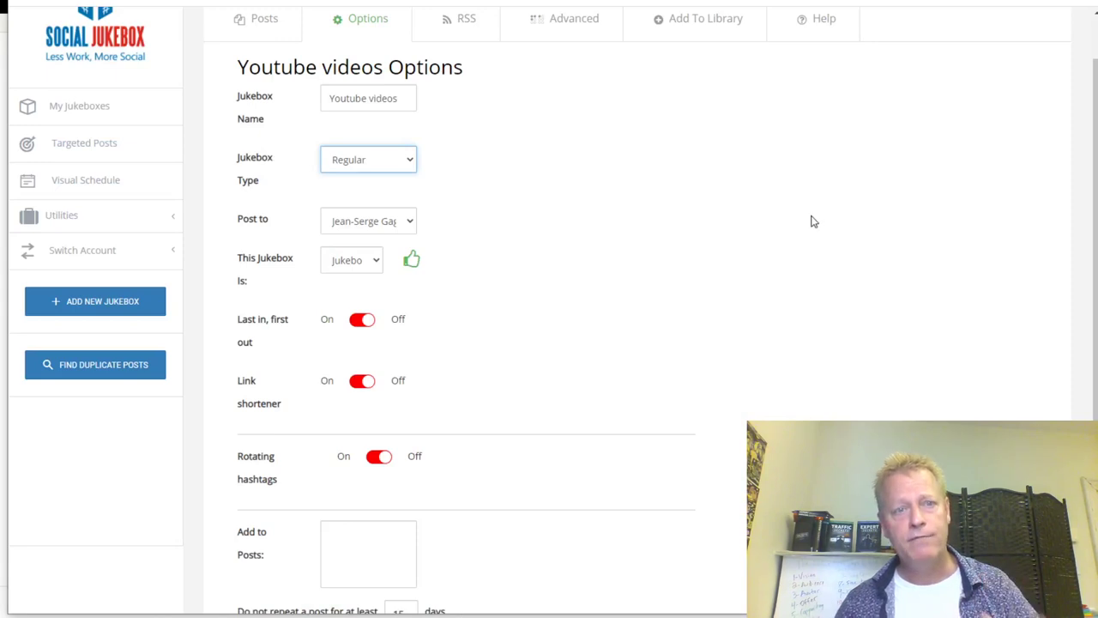
scroll(691, 279, up, 2)
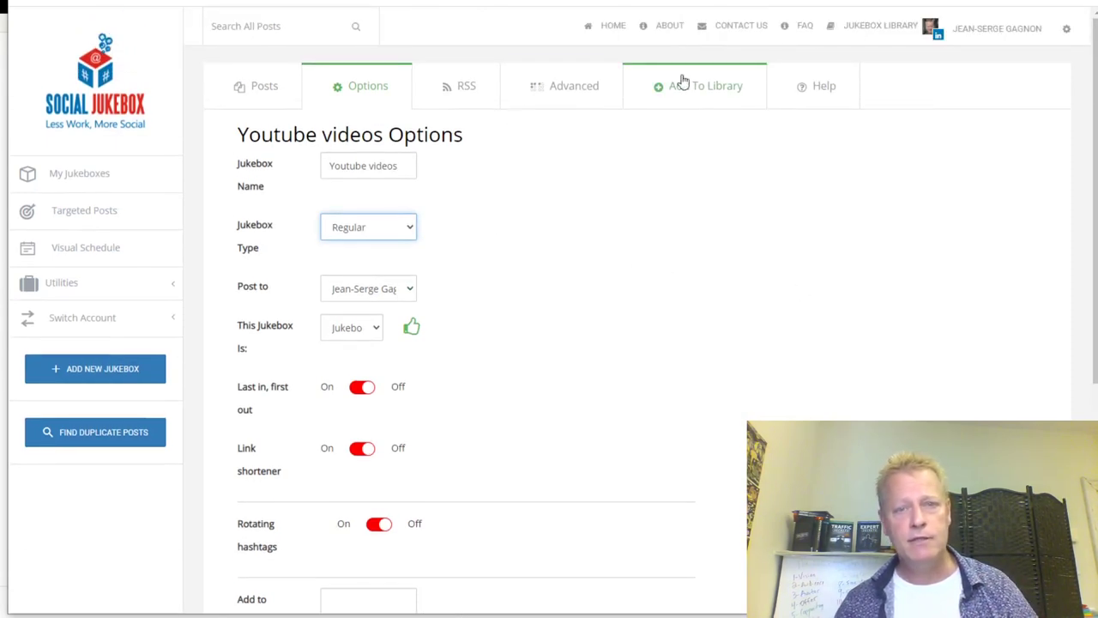